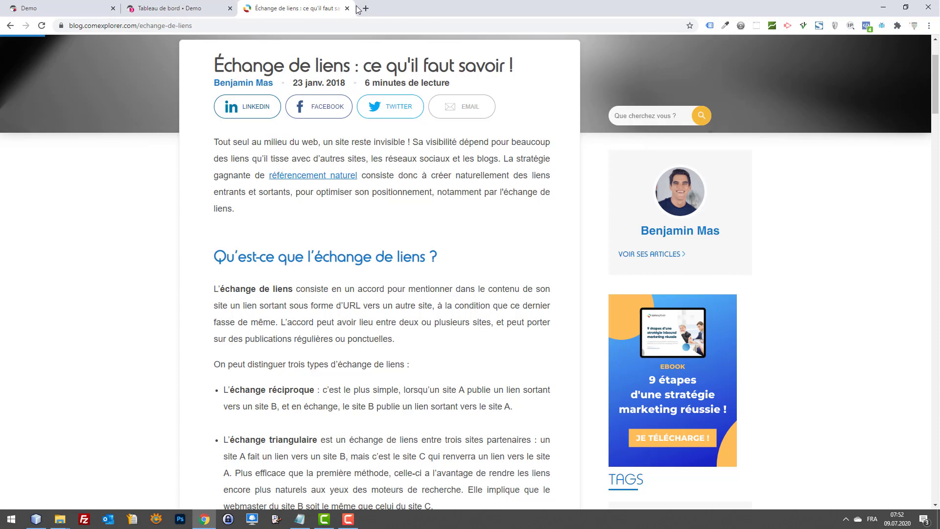
Step: Load the Ahrefs Website Authority Checker page from the copied address in a new tab
click(365, 8)
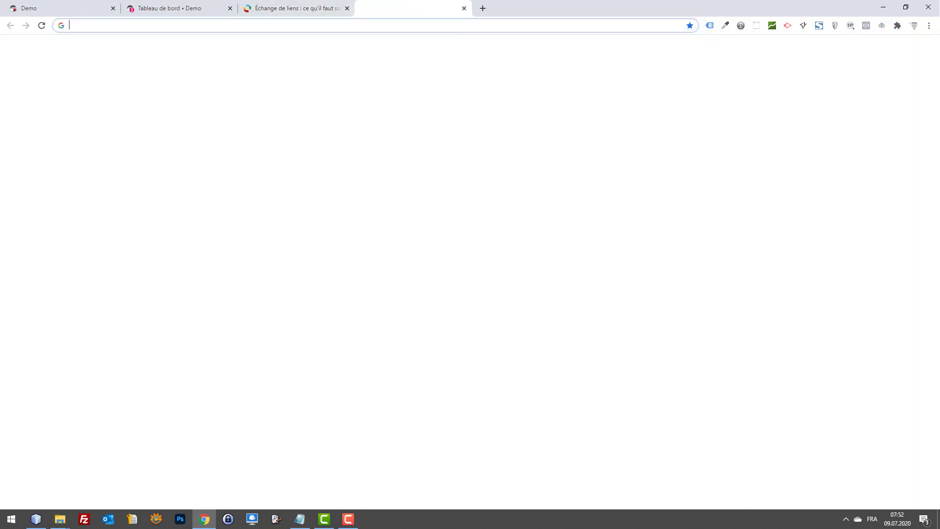
key(alt+Tab)
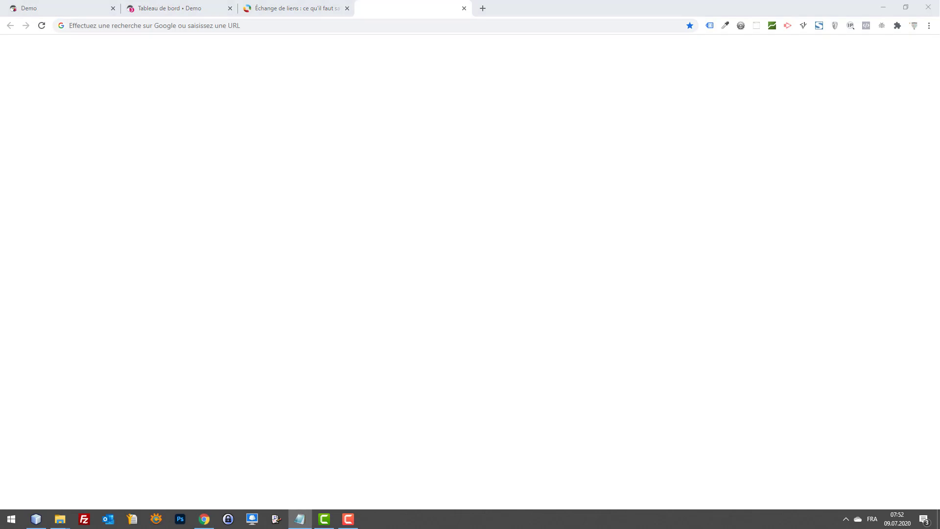
click(293, 24)
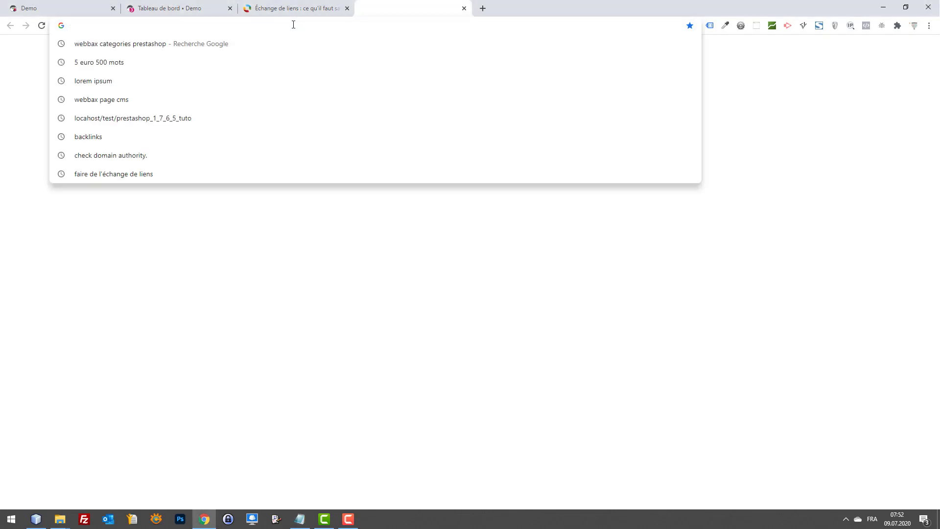
text(https://ahrefs.com/fr/website-authority-checker)
key(Return)
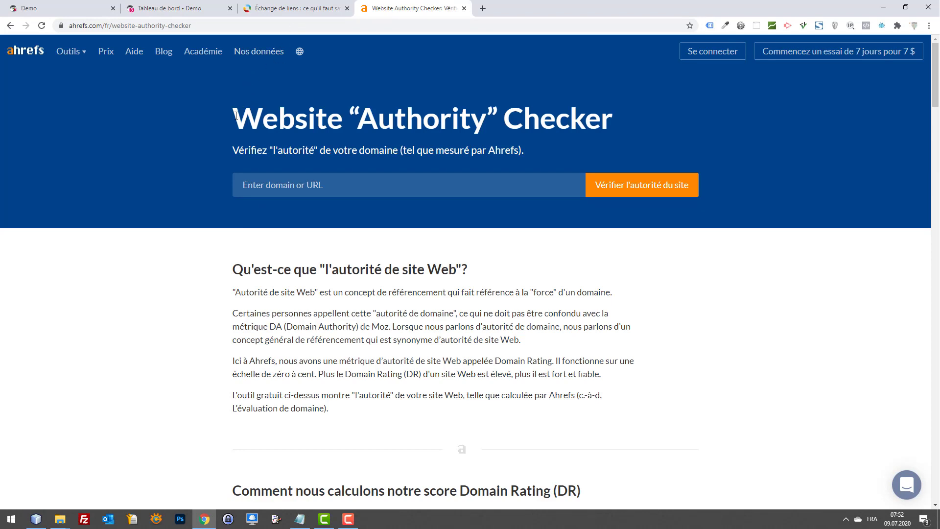
Step: Search Google for 'Authority Checker' and open the Ahrefs Website Authority Checker result
drag(358, 118, 610, 107)
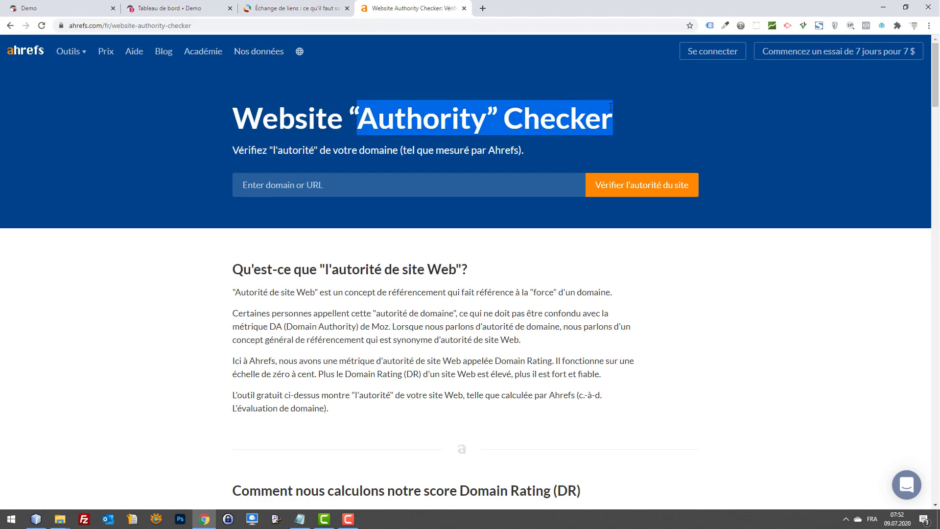
key(ctrl+c)
key(ctrl+t)
key(ctrl+v)
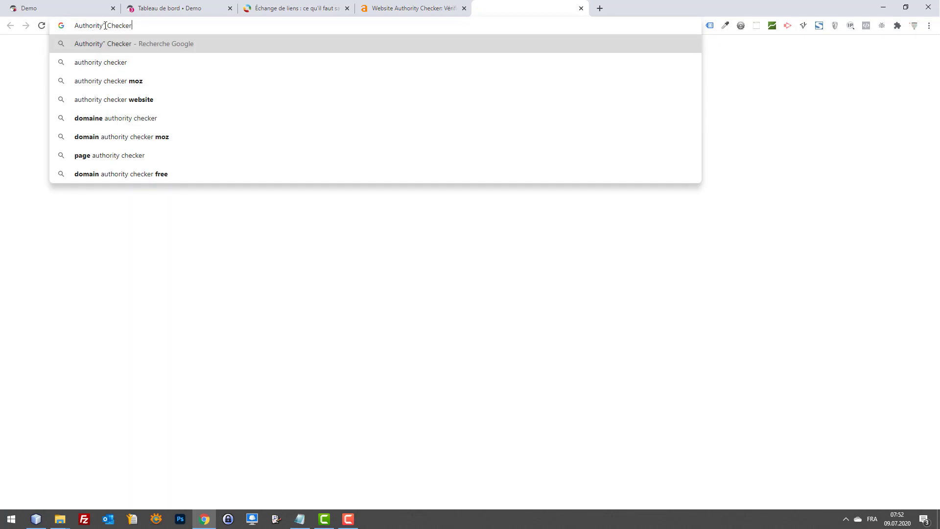
click(108, 25)
key(BackSpace)
key(Return)
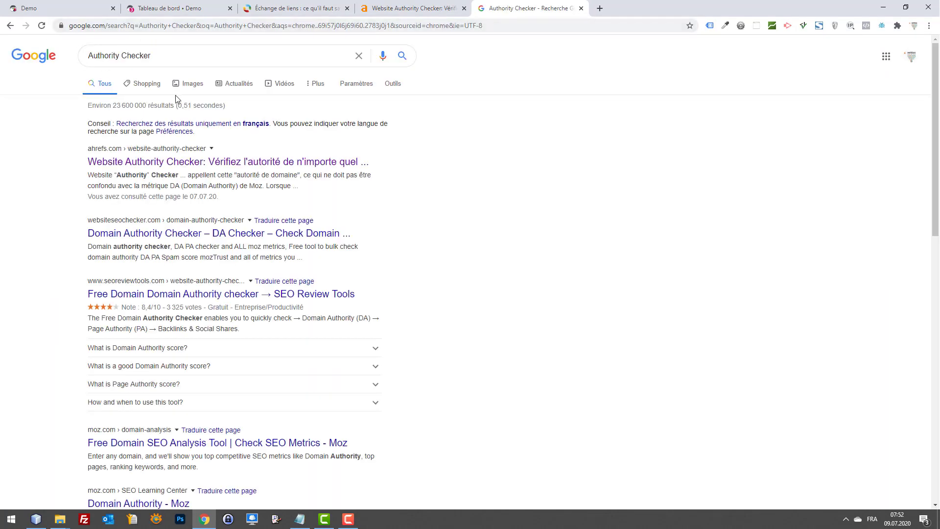
click(196, 164)
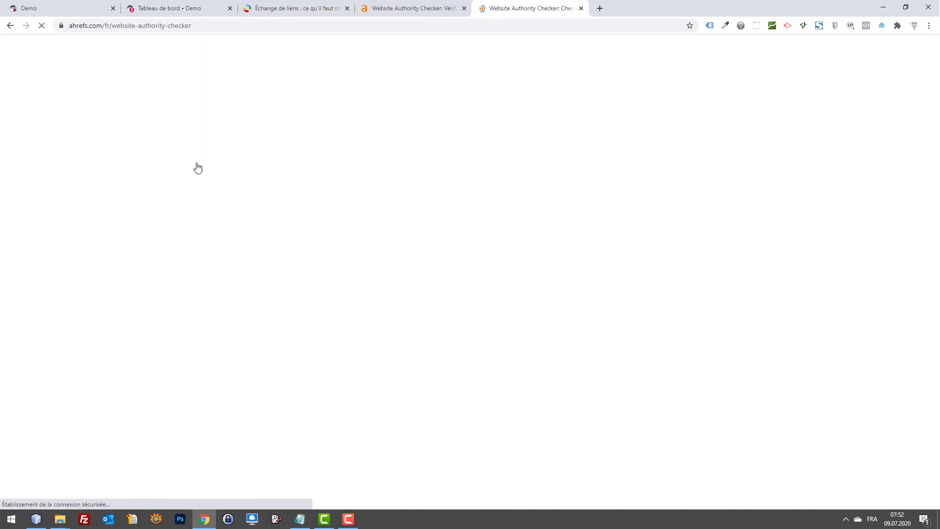
Step: Check webbax.ch's authority, passing the reCAPTCHA, to get Domain Rating 55
click(353, 176)
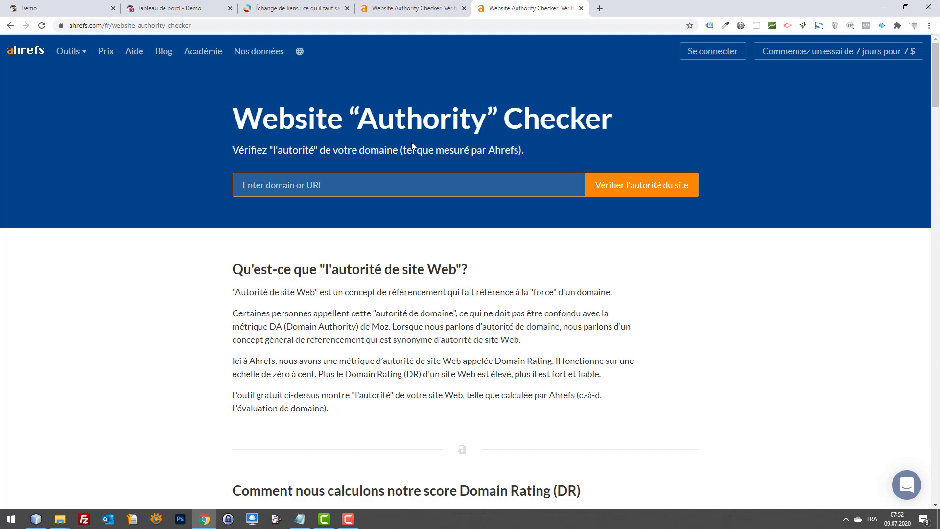
text(webbax.ch)
key(Return)
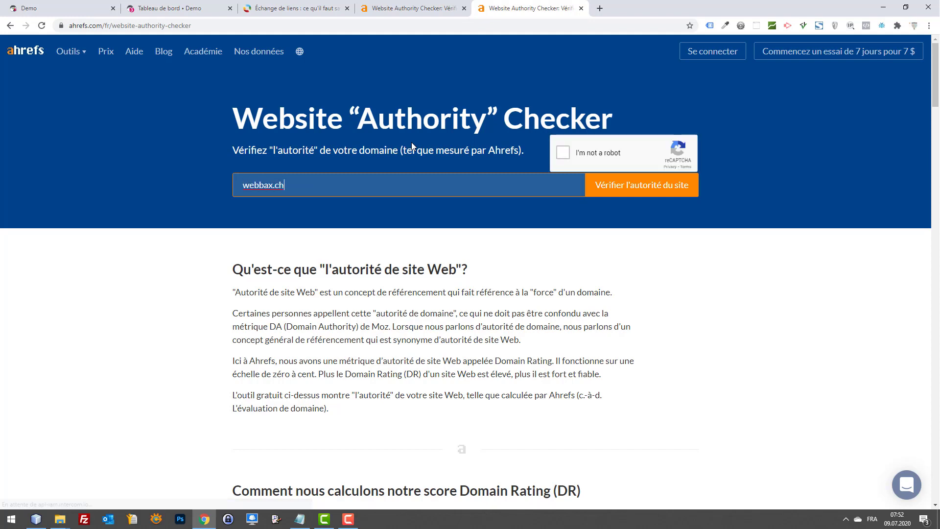
click(564, 153)
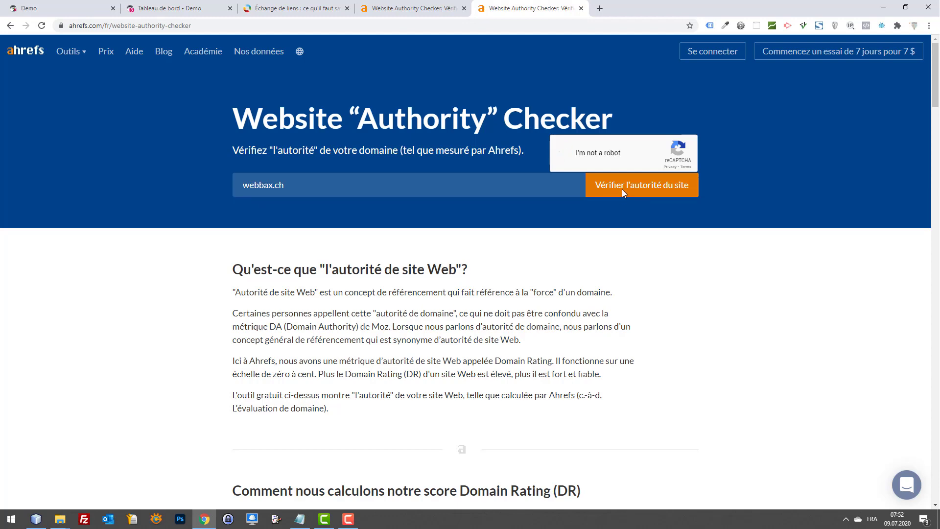
click(622, 189)
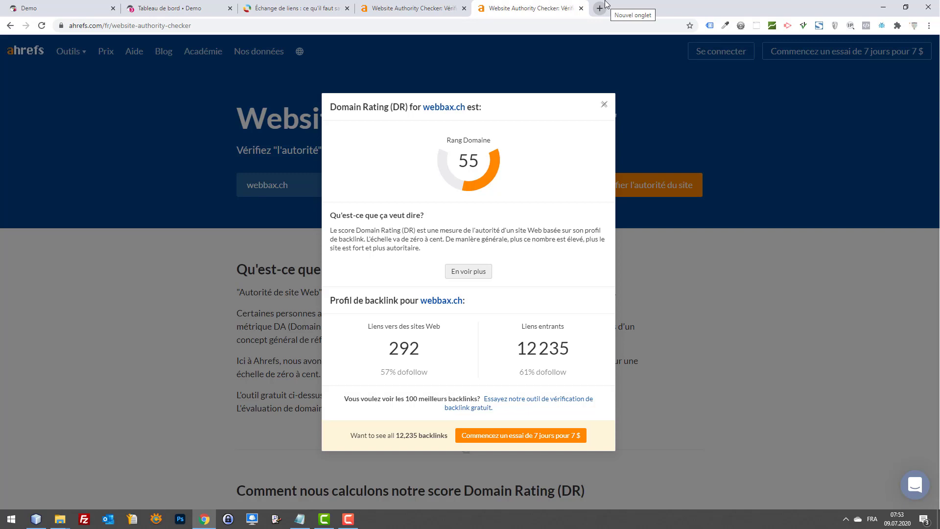
Step: Run the authority check for prestashop.com in a fresh checker tab
click(426, 23)
key(ctrl+c)
key(ctrl+t)
key(ctrl+v)
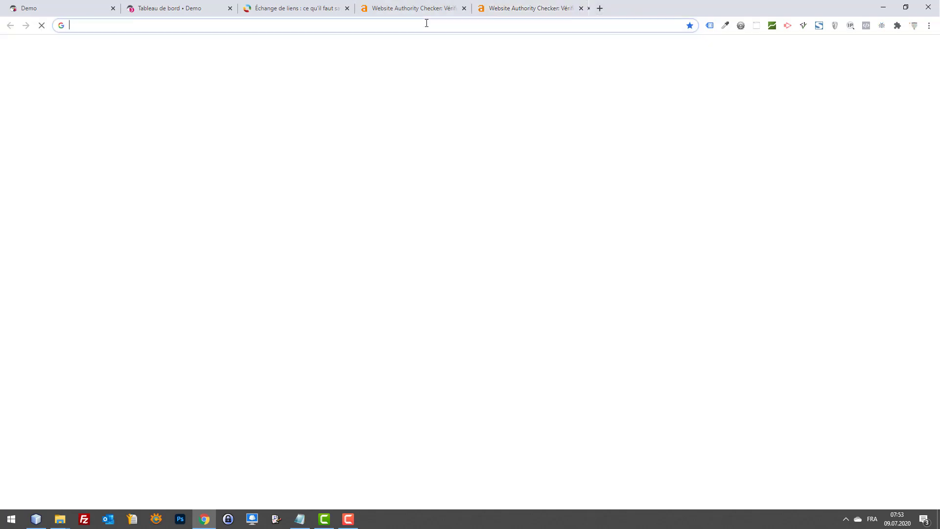
key(Return)
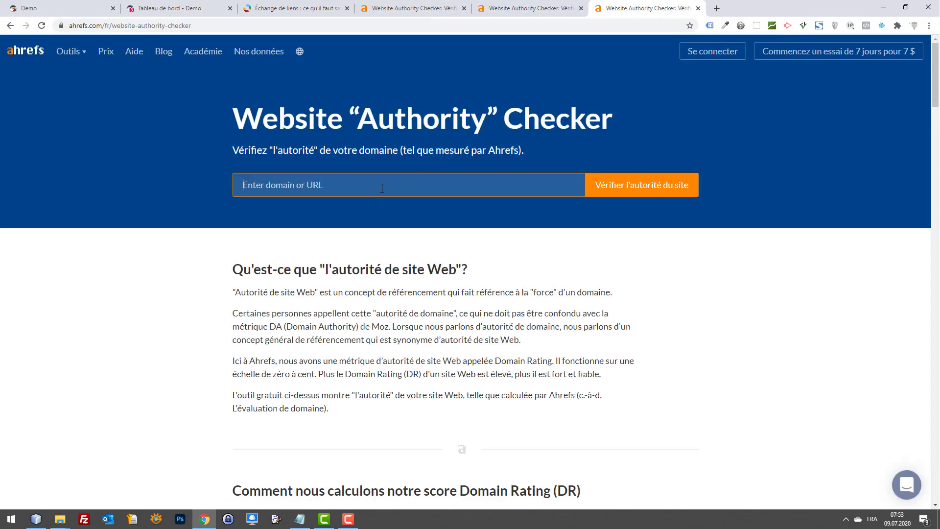
text(prestashop.com)
key(Return)
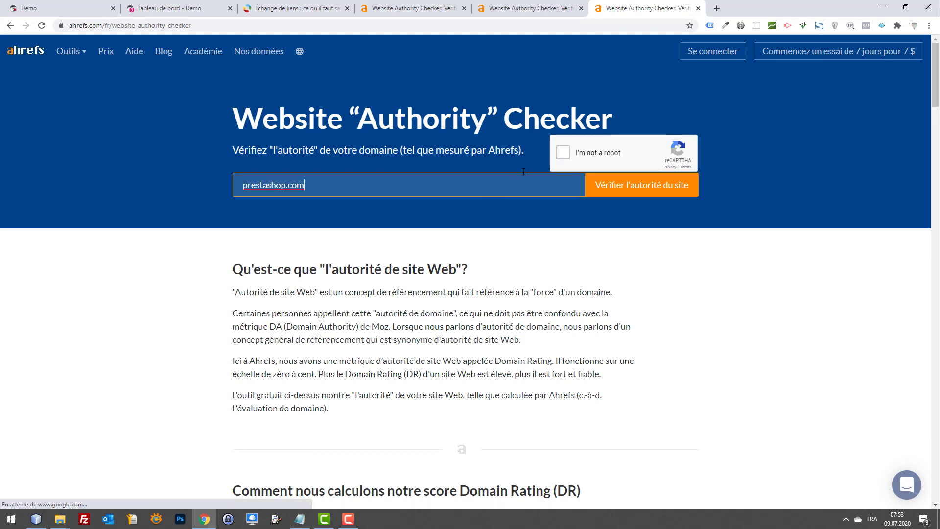
click(600, 188)
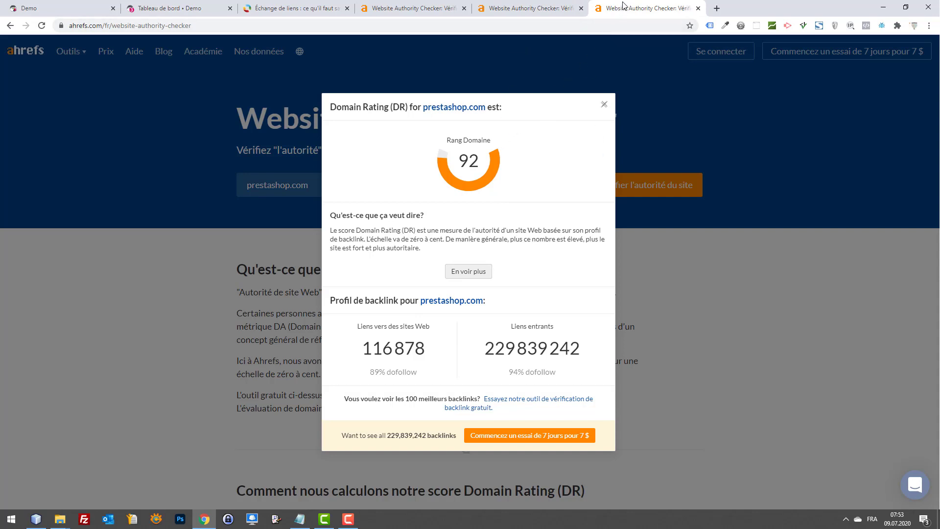
Step: Run the authority check for king-avis.com in another new checker tab, passing the reCAPTCHA
click(180, 25)
key(ctrl+c)
key(ctrl+t)
key(ctrl+v)
key(Return)
drag(748, 8, 634, 7)
click(367, 186)
text(king-avis.com)
key(Return)
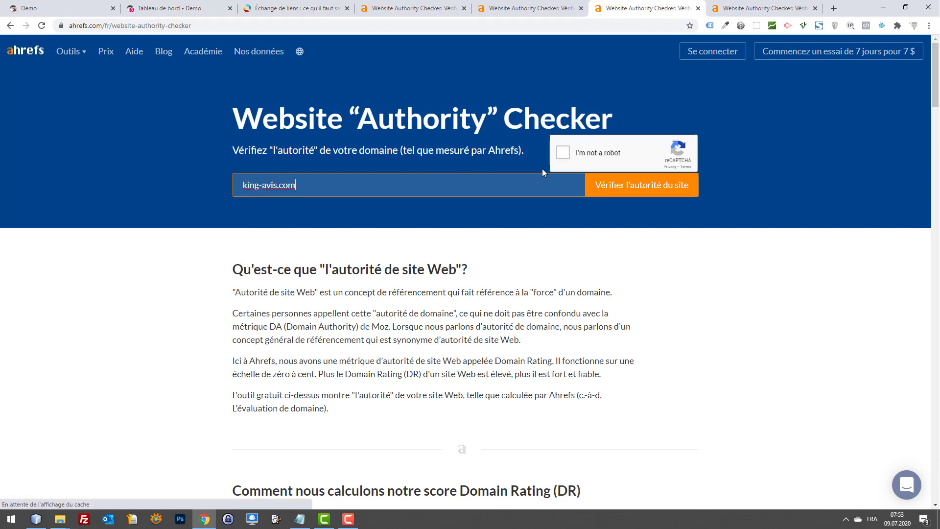
click(563, 152)
click(644, 195)
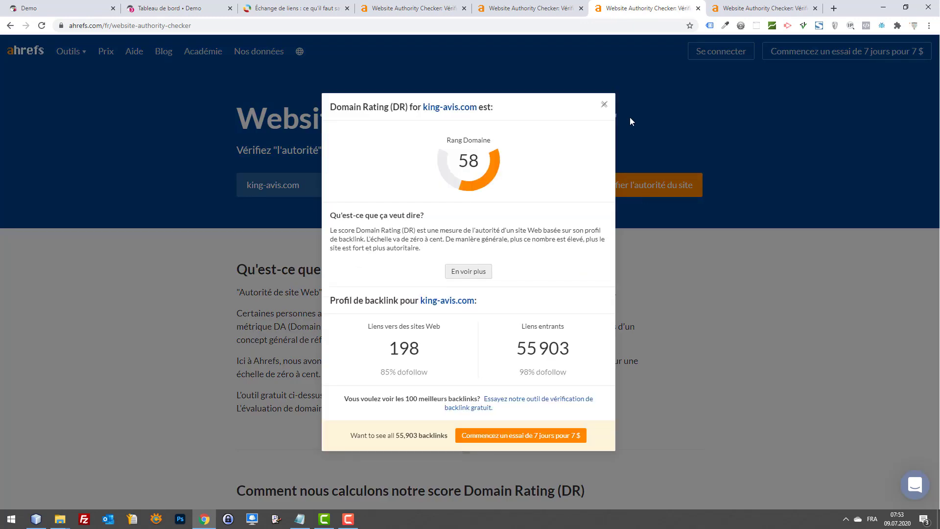
Step: Compare the webbax.ch and king-avis.com results, ending on the blank checker tab
click(537, 6)
click(630, 4)
click(549, 6)
click(618, 8)
click(553, 5)
click(634, 8)
click(553, 6)
click(612, 7)
click(558, 5)
click(647, 8)
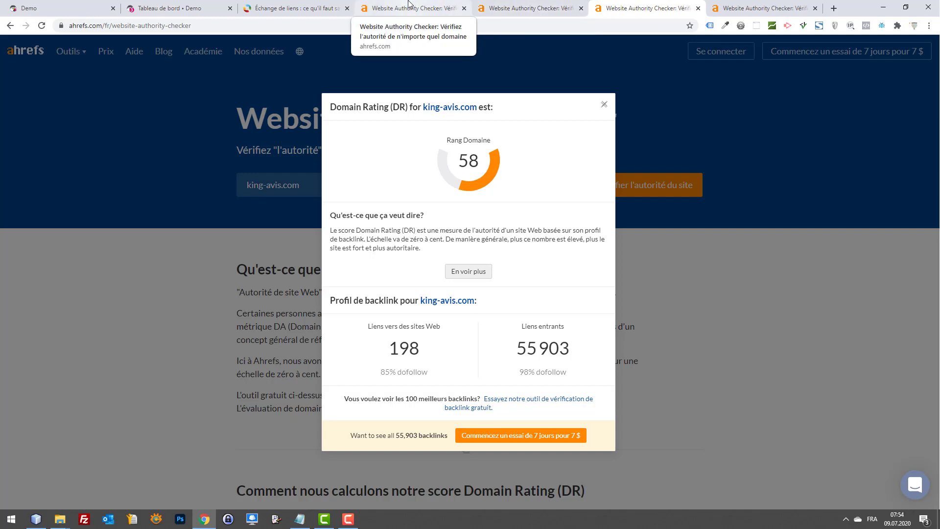
click(409, 3)
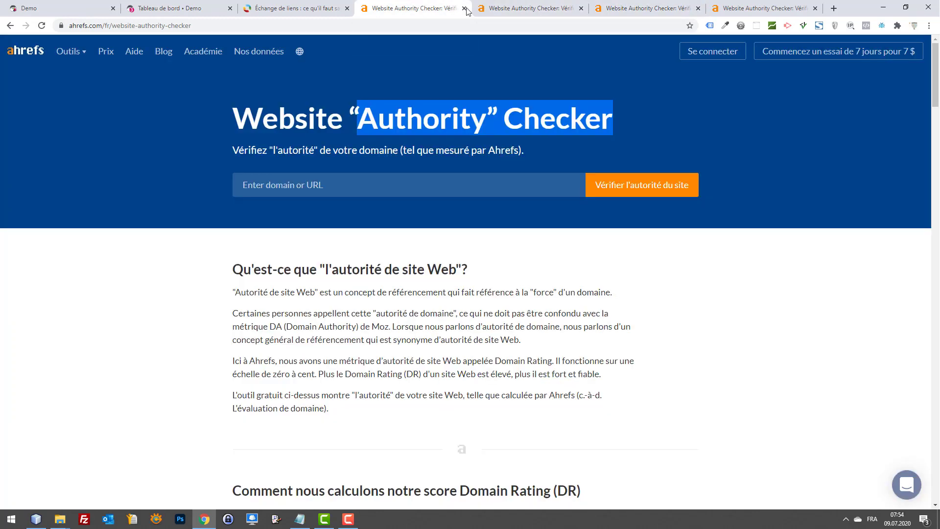
Step: Close the webbax.ch, king-avis.com, prestashop.com and extra checker tabs
click(500, 6)
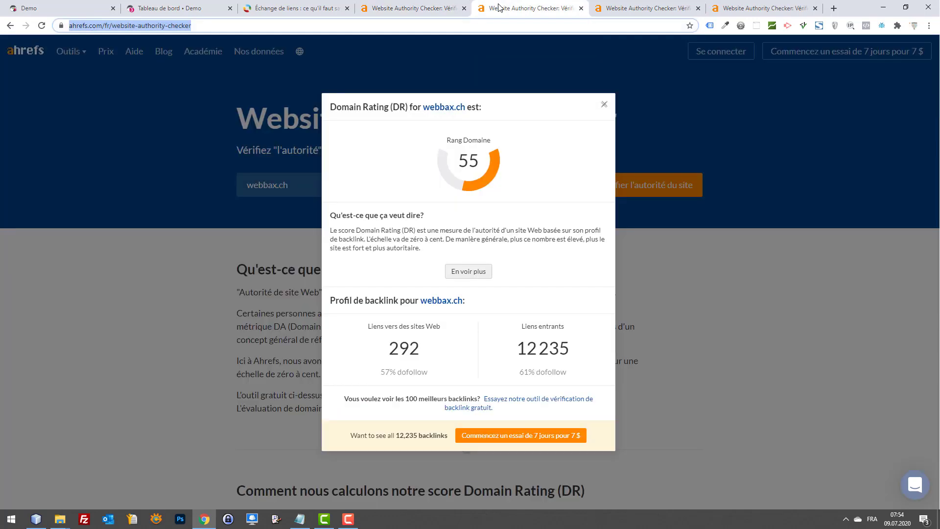
middle_click(499, 6)
middle_click(504, 9)
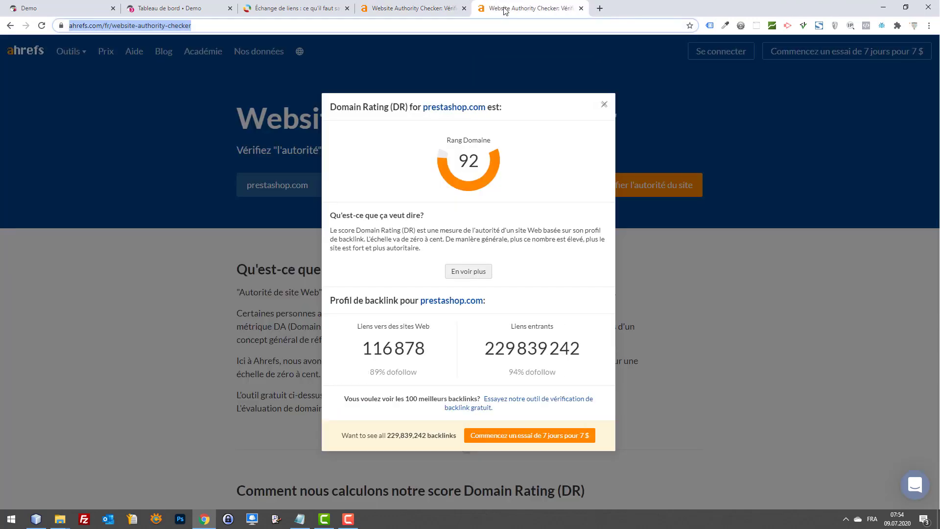
middle_click(504, 10)
middle_click(504, 8)
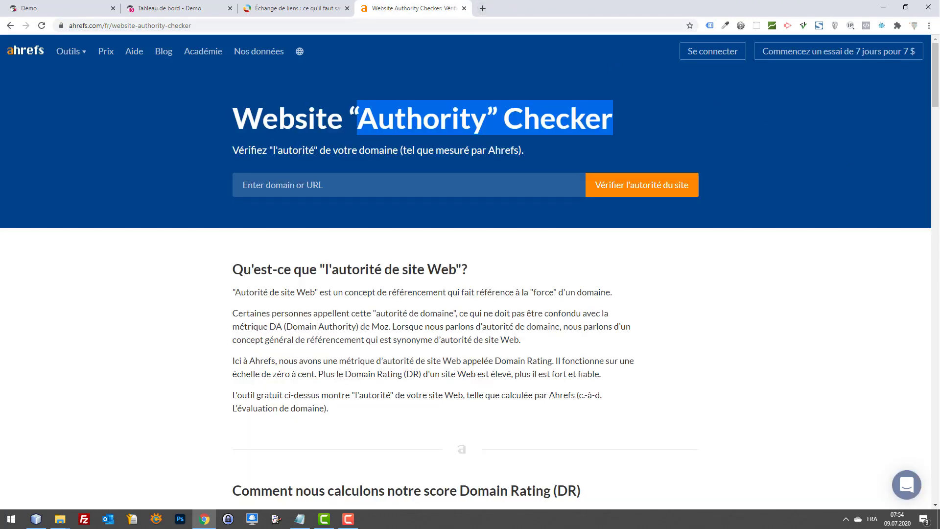
Step: Close the link-exchange blog article tab in Chrome
key(alt+Tab)
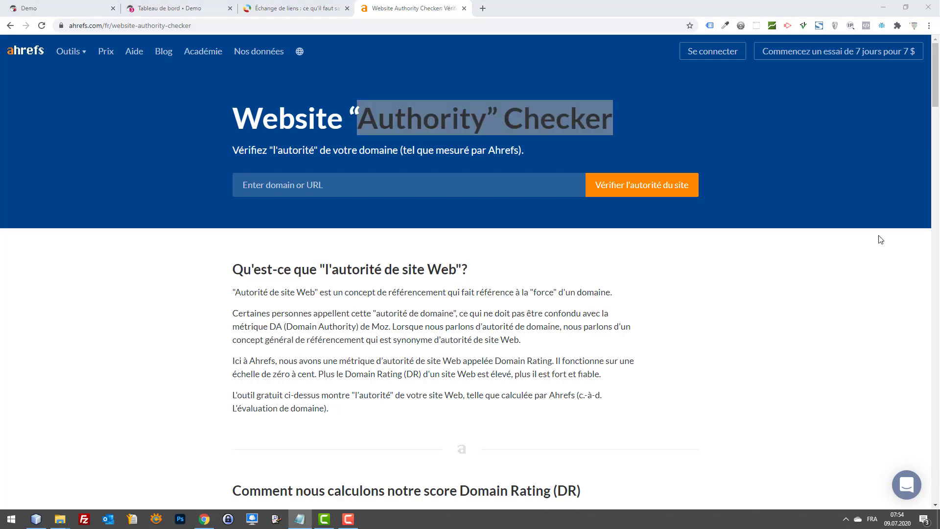
click(401, 7)
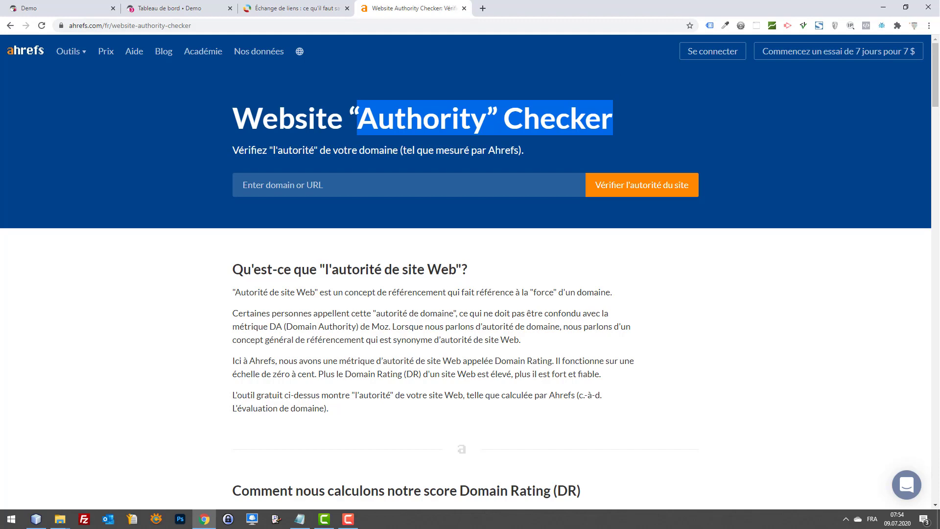
key(alt+Tab)
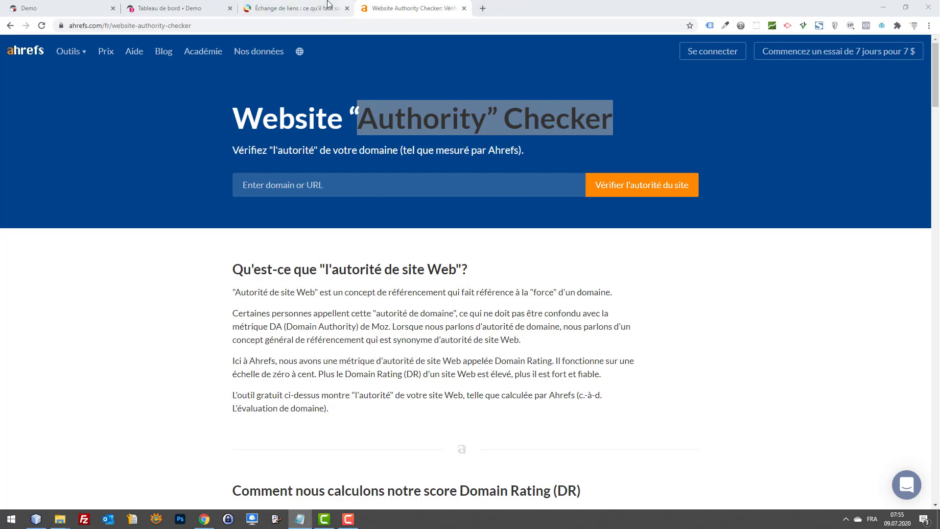
click(309, 6)
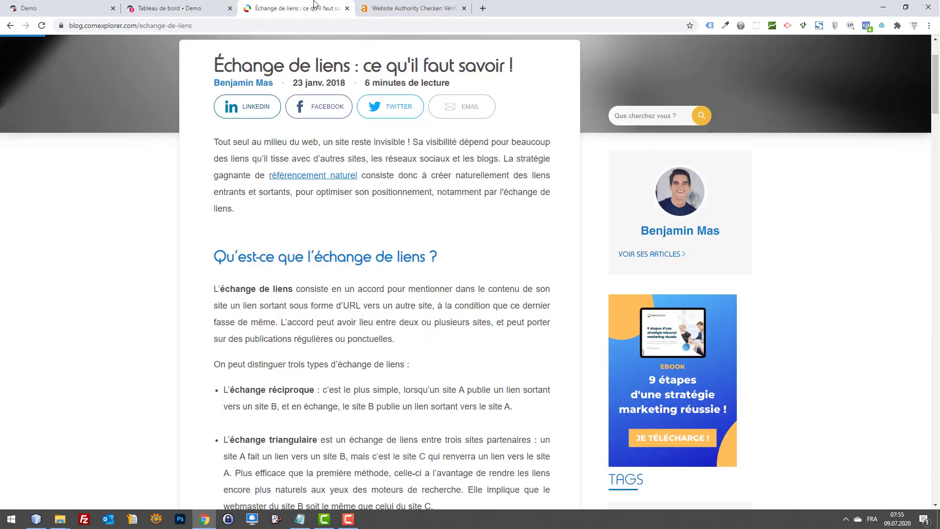
key(ctrl+w)
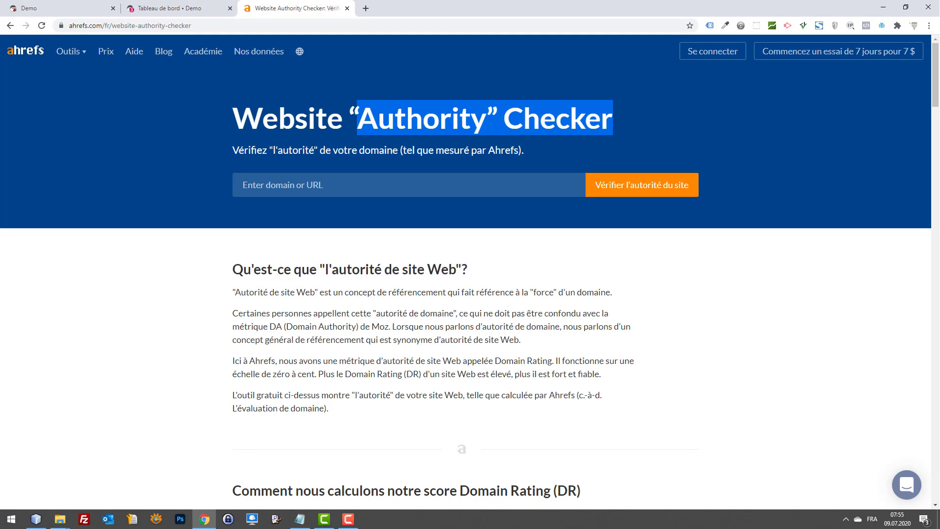
key(alt+Tab)
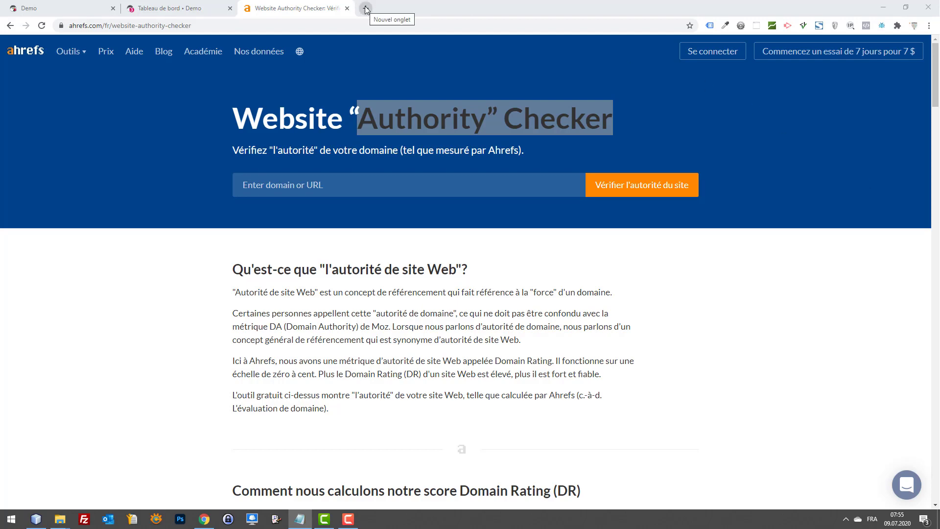
Step: Start Firefox and load the pasted forms.gle link to the Echange de Backlinks form
click(6, 525)
text(fi)
click(7, 524)
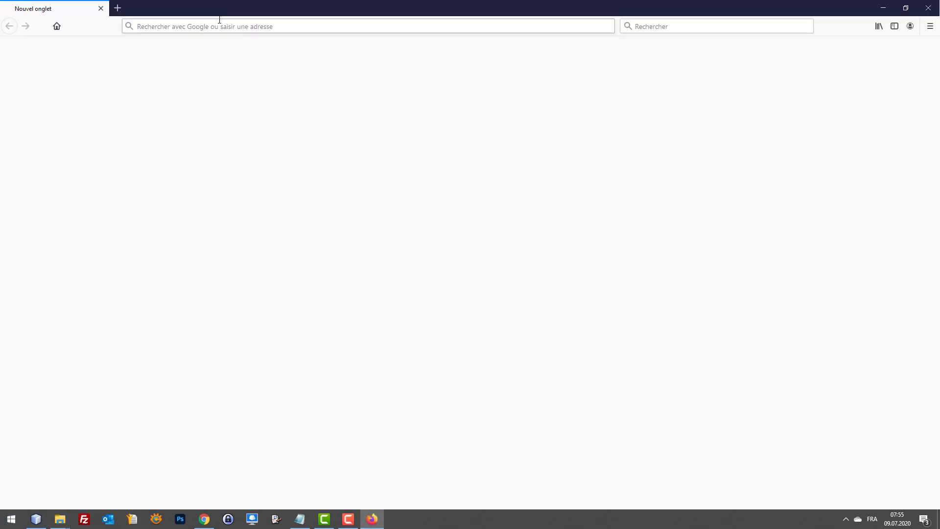
click(210, 25)
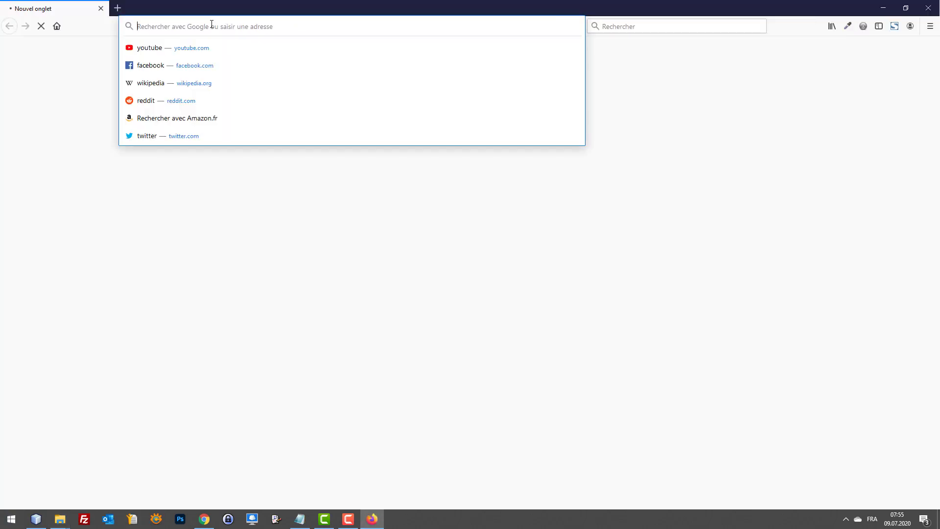
key(ctrl+v)
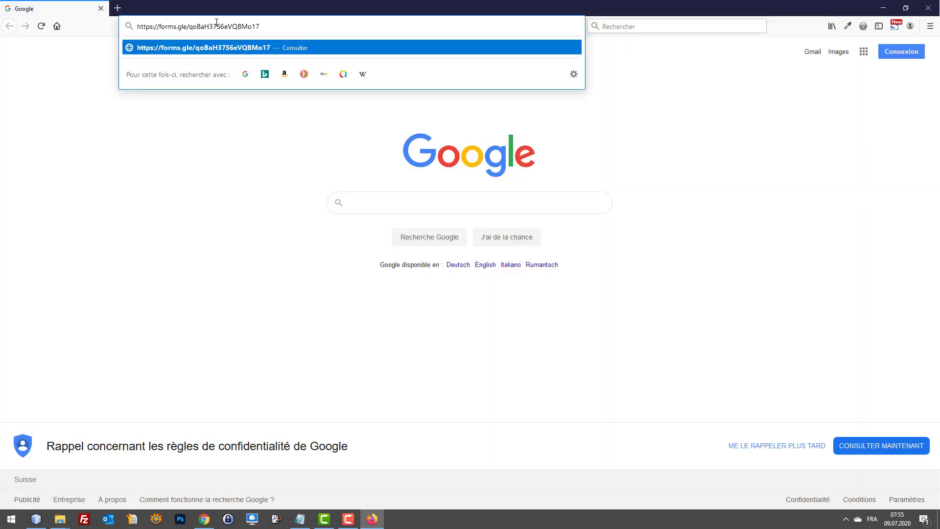
key(Return)
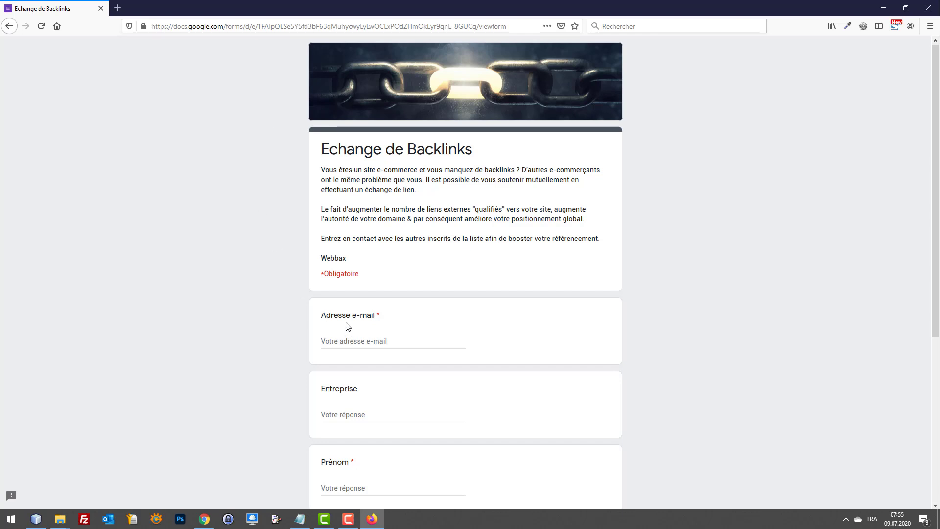
Step: Enter the contact's e-mail address and 'Webbax' as Entreprise
click(367, 341)
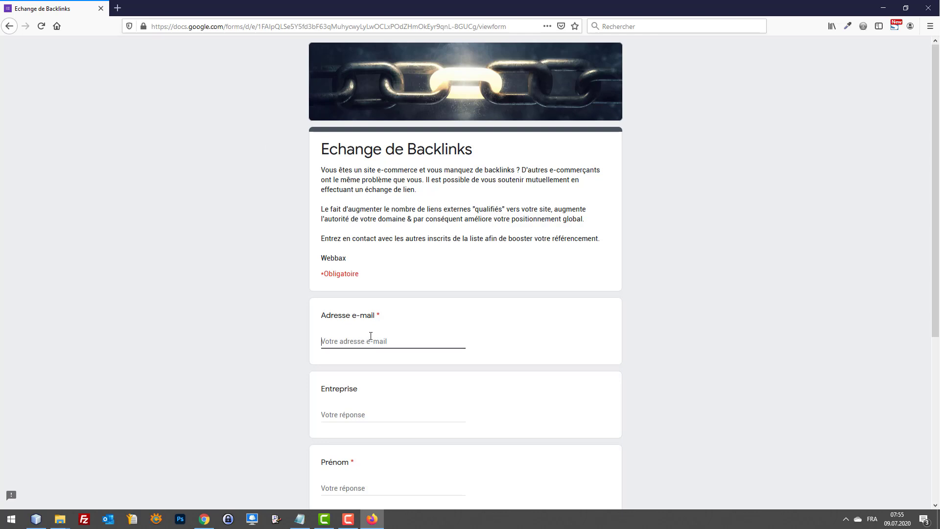
text(cnmd)
key(BackSpace)
key(BackSpace)
key(BackSpace)
key(Tab)
text(Webbax)
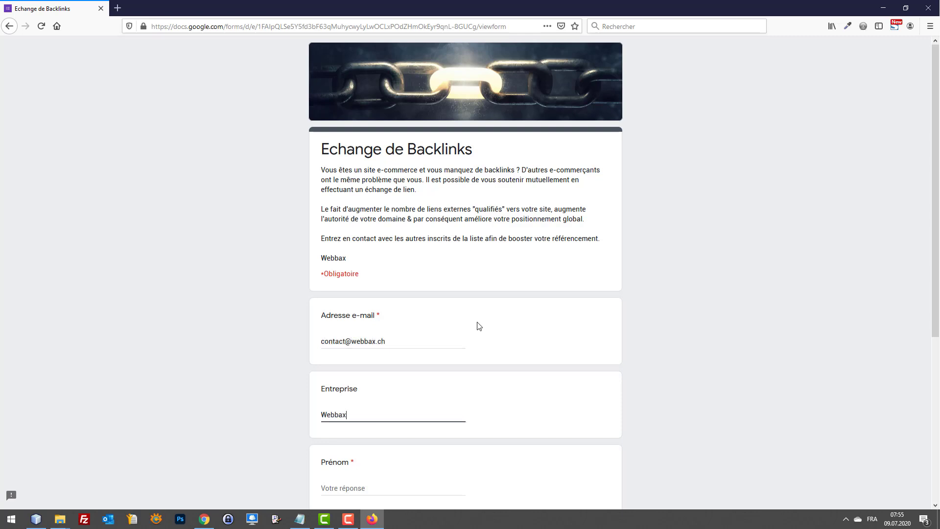
scroll(433, 305, down, 5)
click(363, 244)
key(Tab)
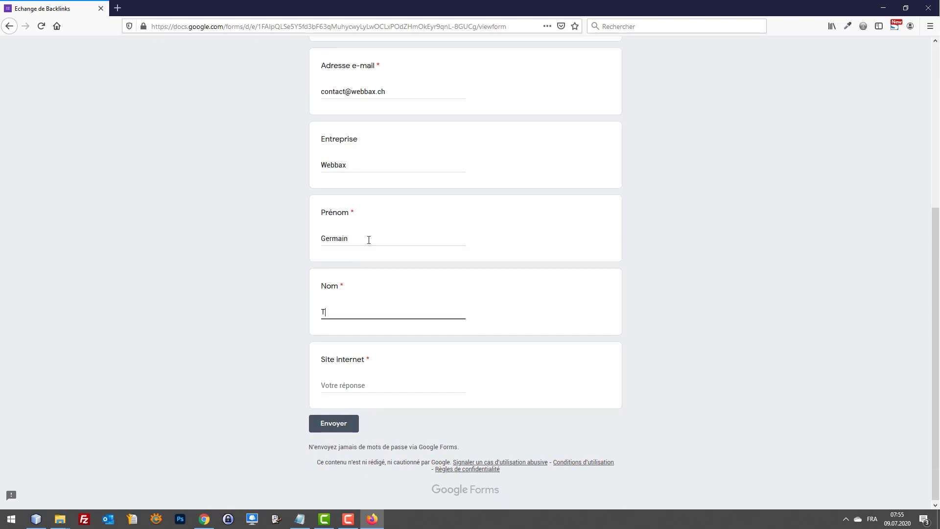
key(Tab)
text(webbax.ch)
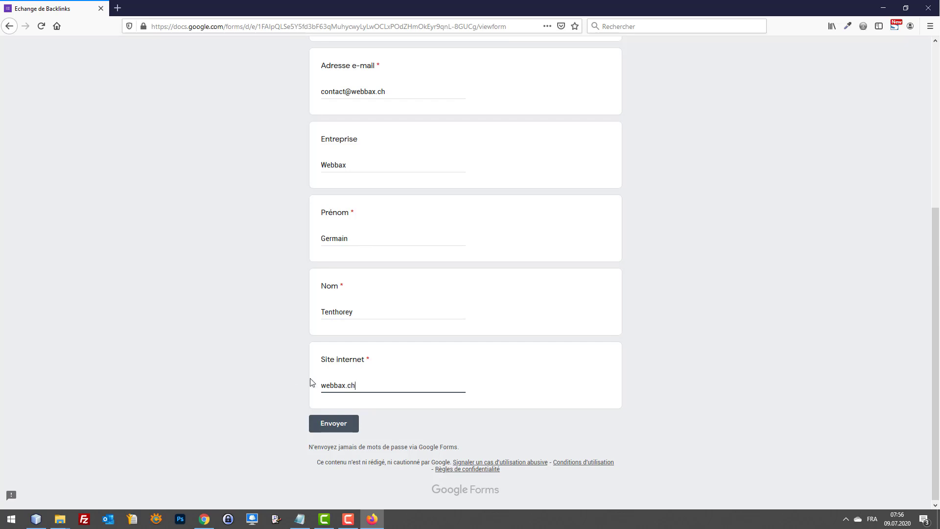
click(321, 385)
text(https://www.)
click(341, 425)
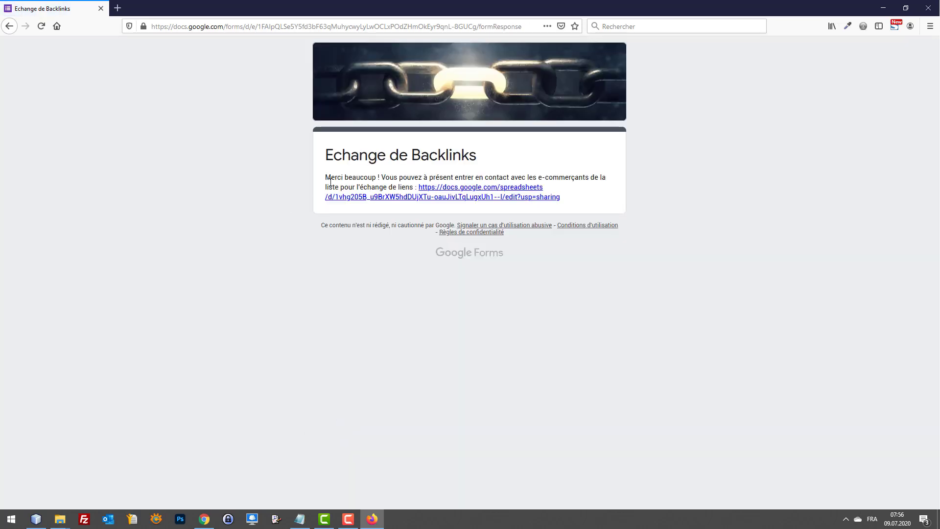
Step: Open the linked responses spreadsheet and review the Webbax entry
drag(325, 177, 460, 197)
click(460, 197)
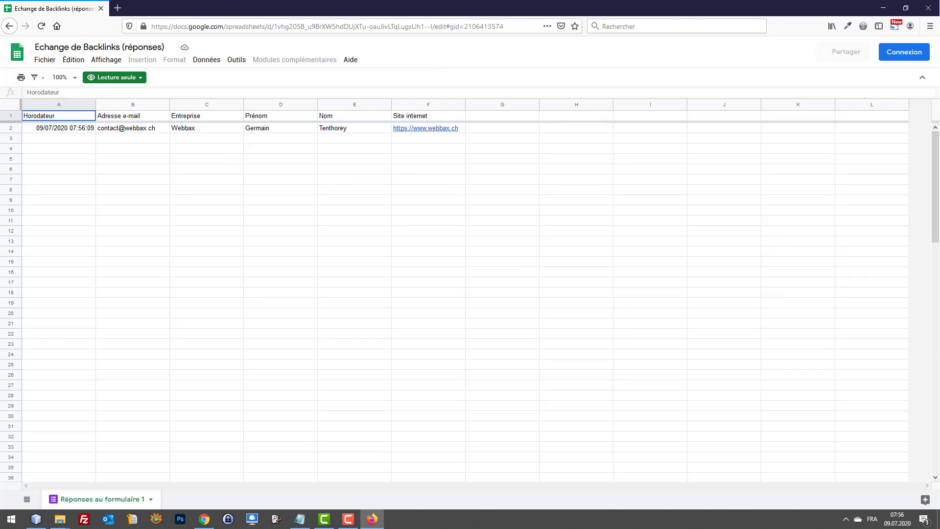
click(389, 210)
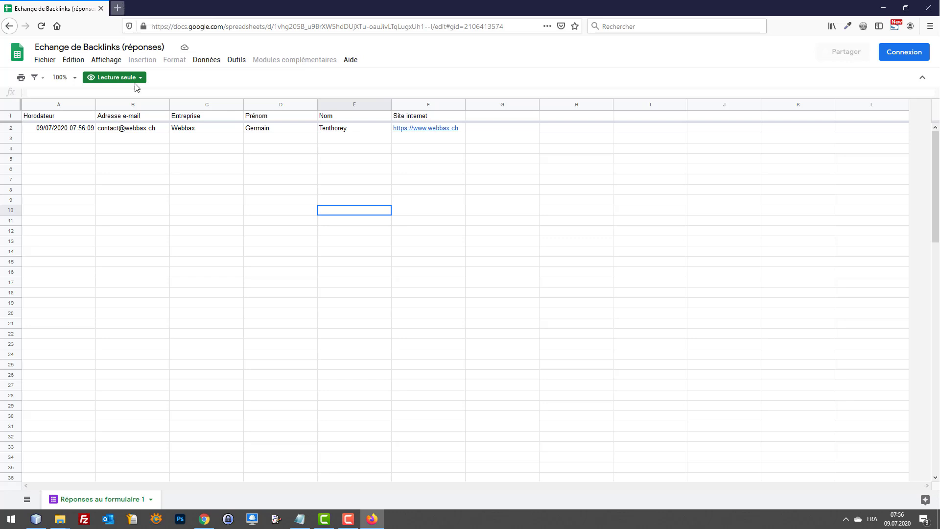
click(130, 180)
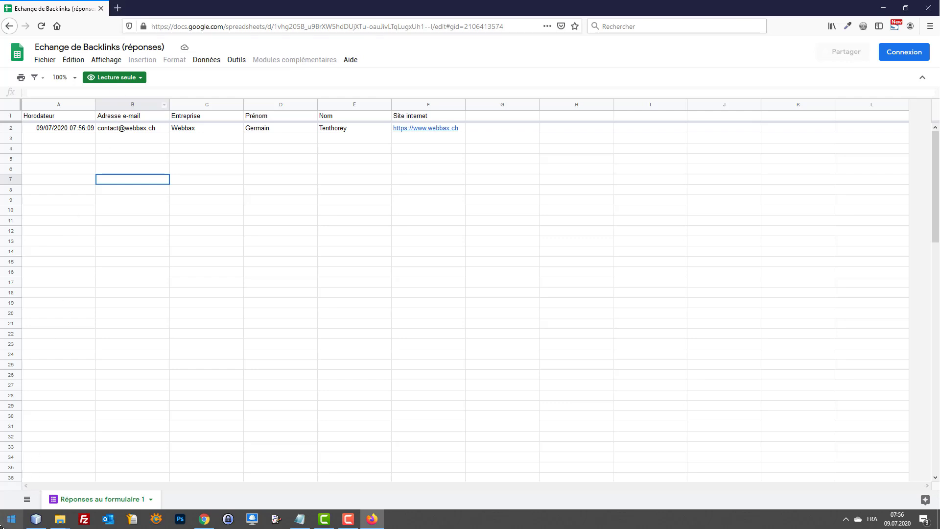
Step: Minimize Firefox and search the Start menu for 'no'
click(883, 7)
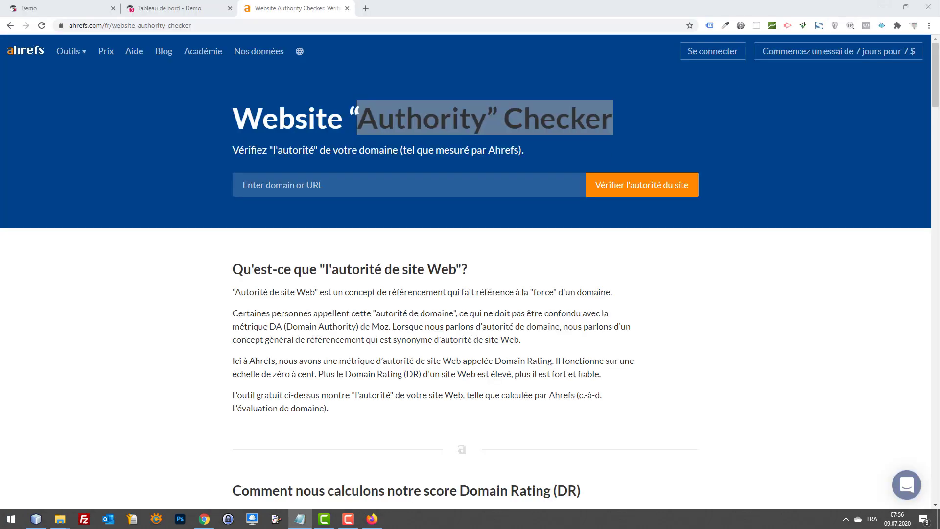
click(14, 522)
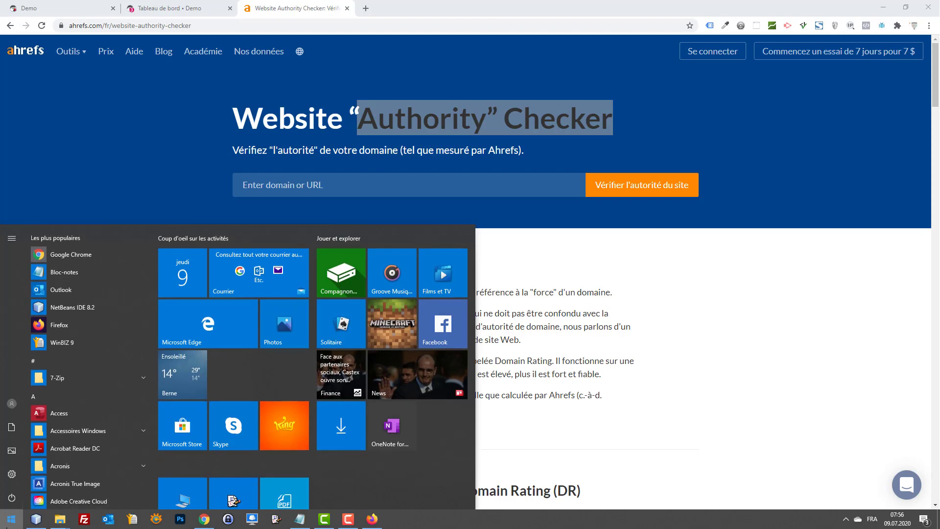
text(no)
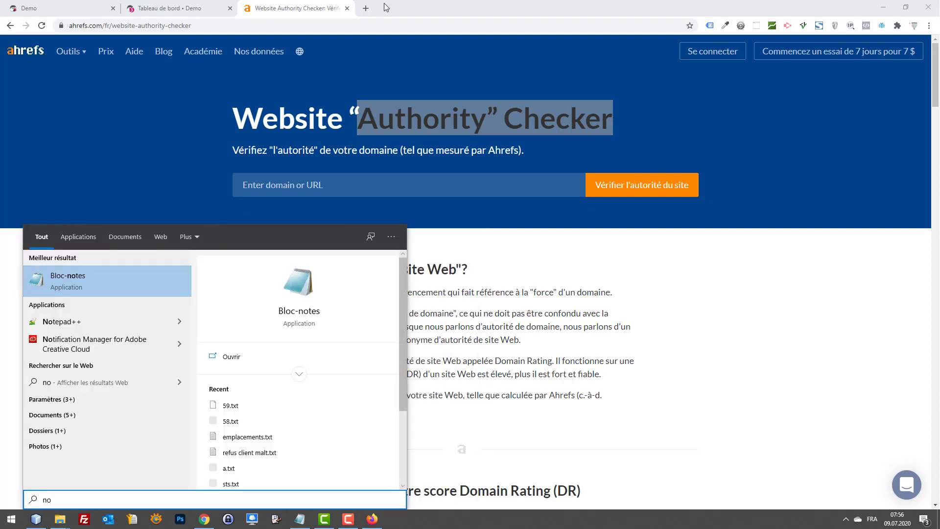
Step: Search Google for 'demander un lien a un site' in a new tab and scroll the results
click(368, 8)
text(deman)
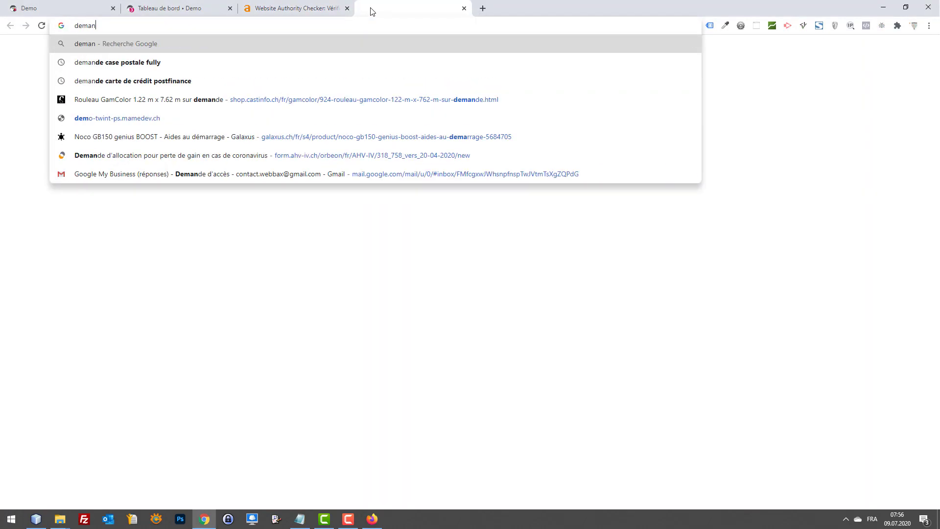
text(der un lien a une)
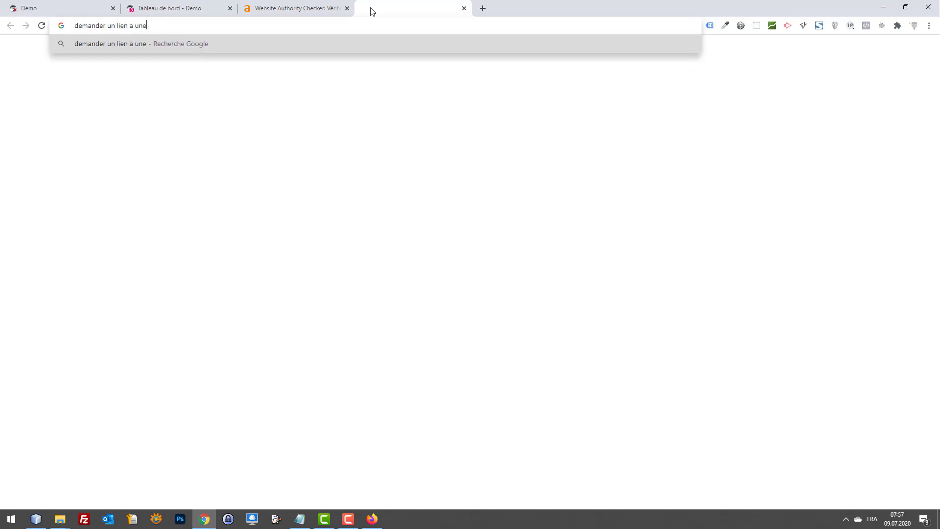
key(BackSpace)
text(site)
key(Return)
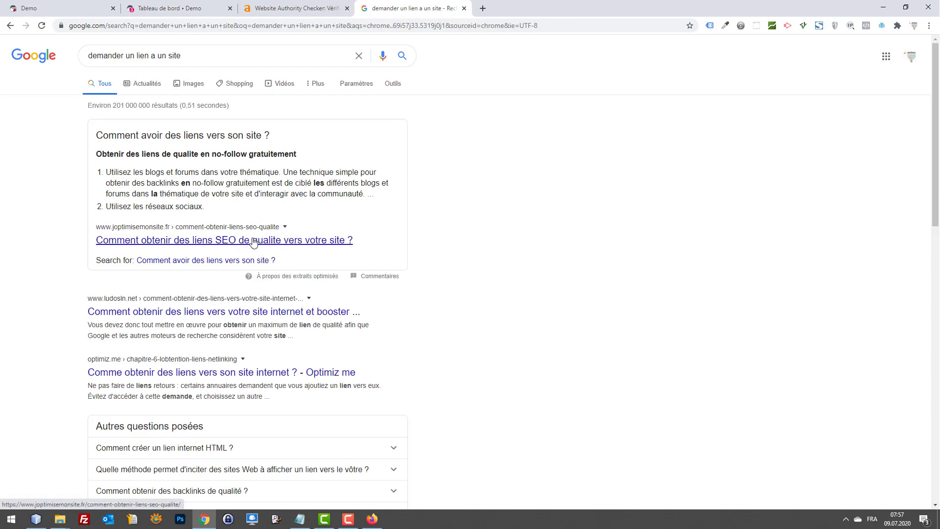
scroll(288, 228, down, 5)
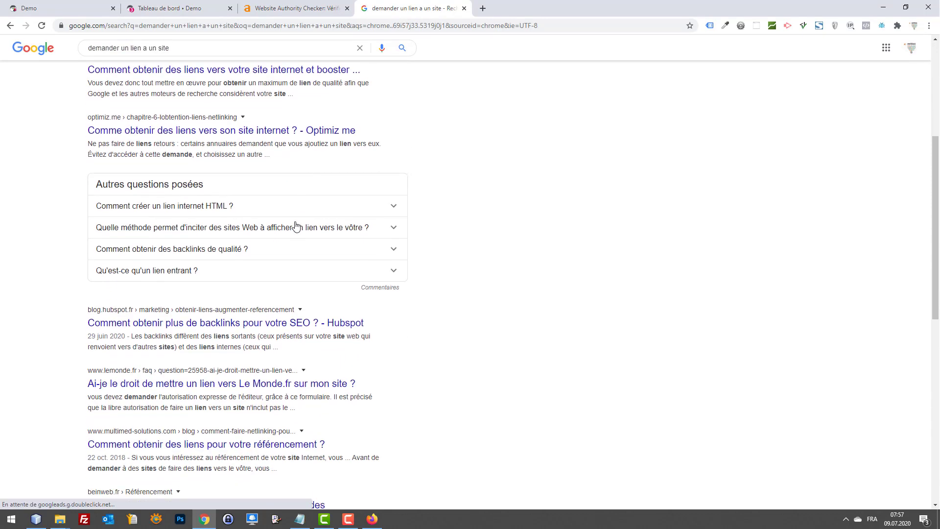
scroll(466, 105, up, 6)
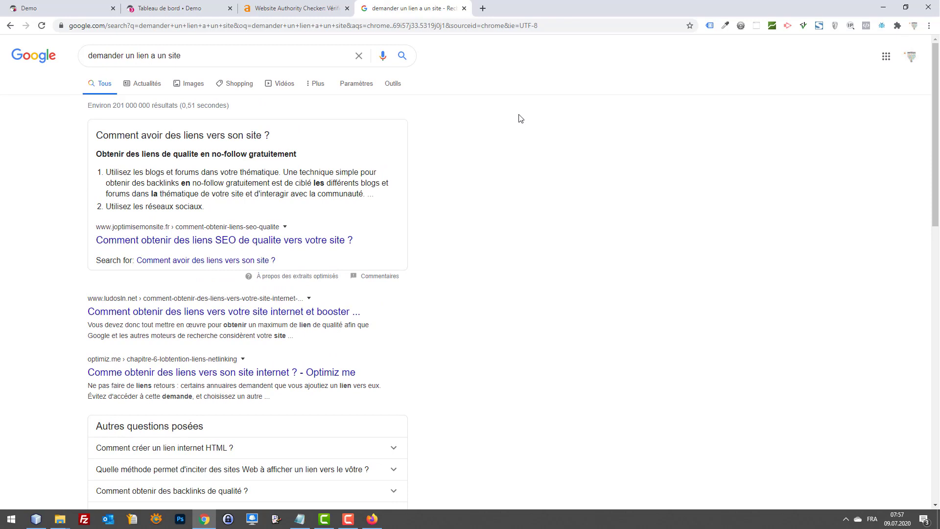
Step: Close the results tab and draft a Notepad note greeting the contact by first name, beginning 'Je cherche à'
key(ctrl+w)
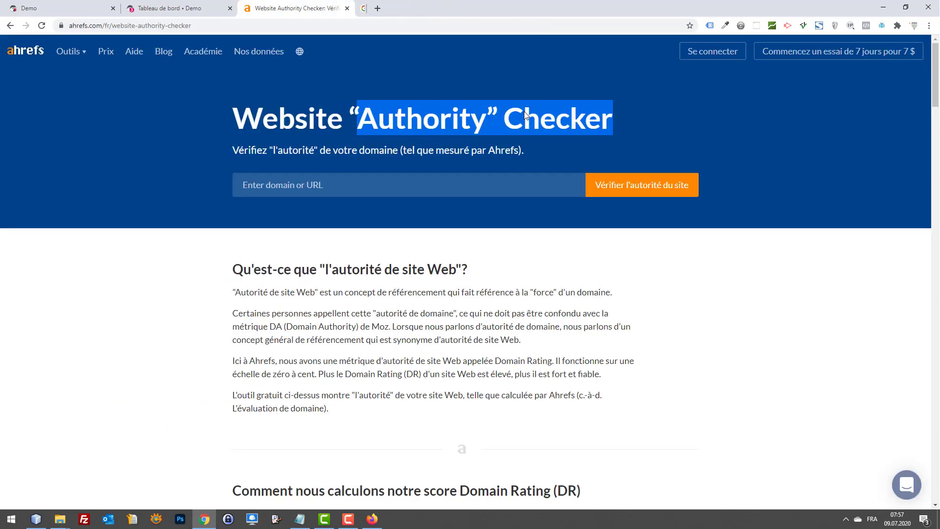
click(7, 521)
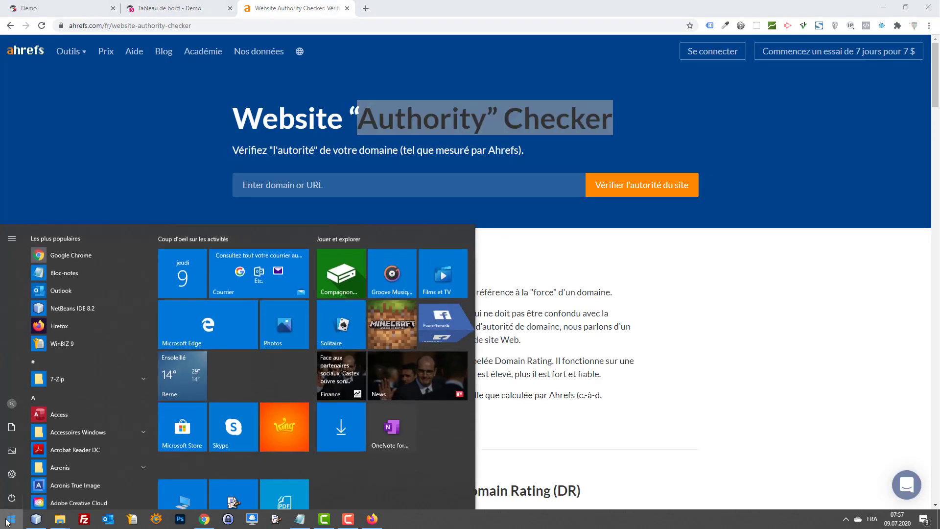
text(no)
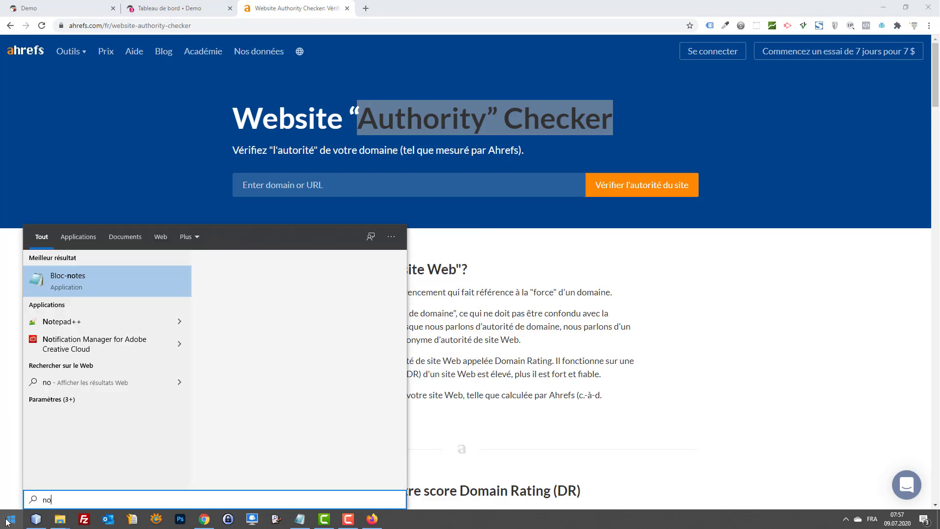
key(Return)
text(Bonjour X)
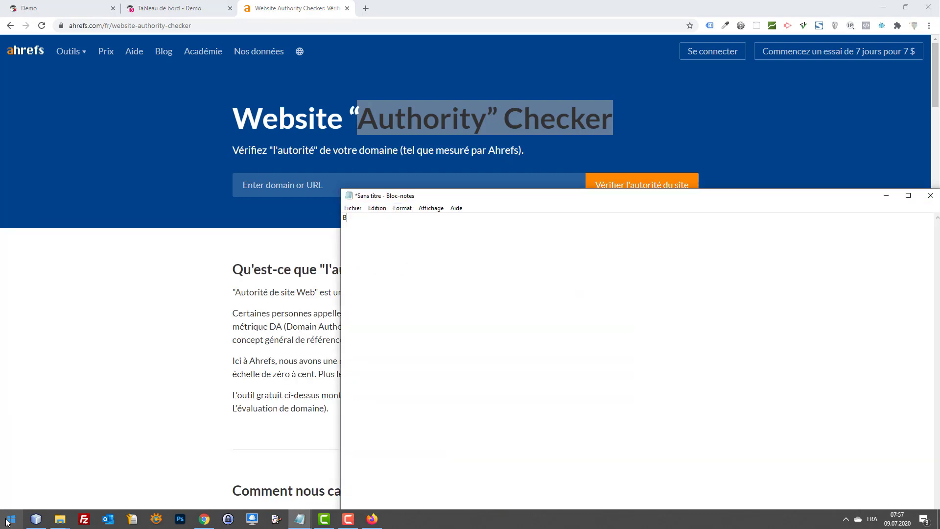
key(BackSpace)
text(xxx,)
key(BackSpace)
key(BackSpace)
key(BackSpace)
key(BackSpace)
text(Germain,  )
text(Je cherche à)
Step: Move and shrink the Notepad window, then close the unsaved draft
drag(531, 199, 479, 198)
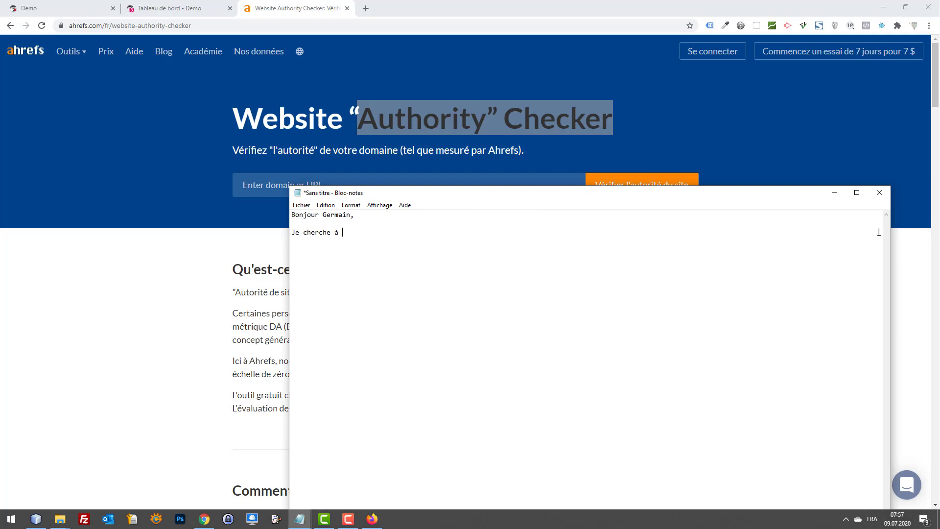
drag(891, 226, 730, 217)
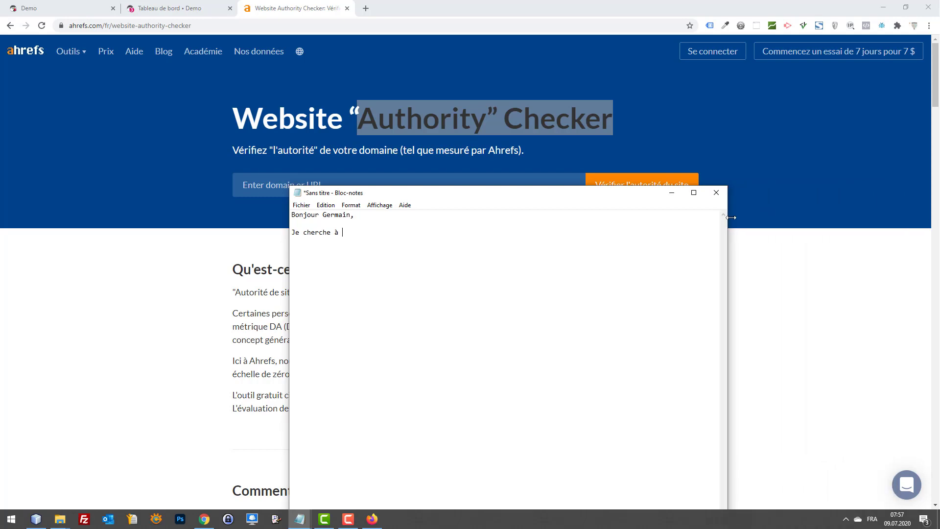
drag(599, 192, 631, 92)
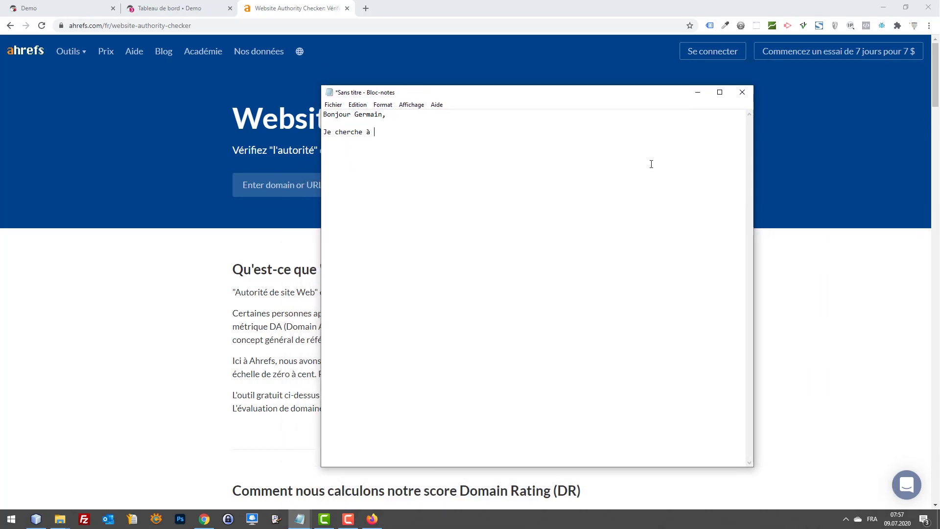
drag(642, 465, 646, 321)
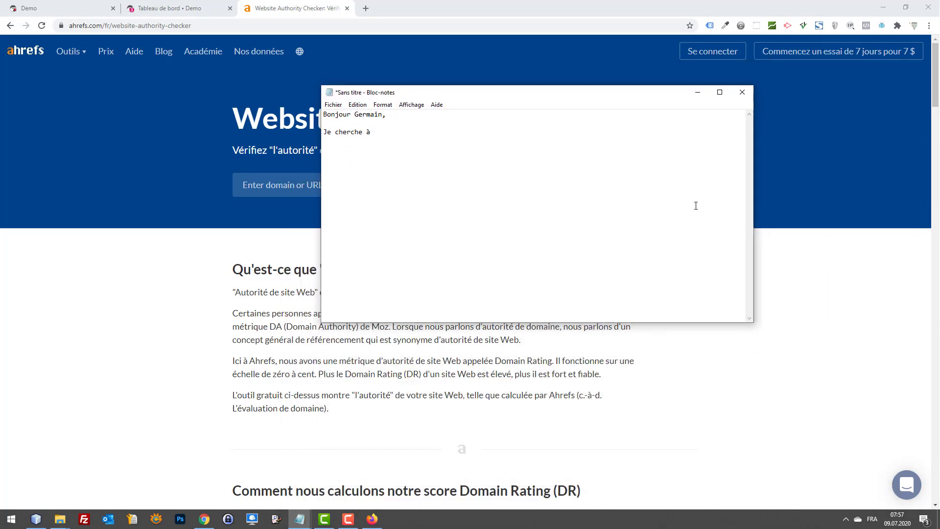
click(742, 92)
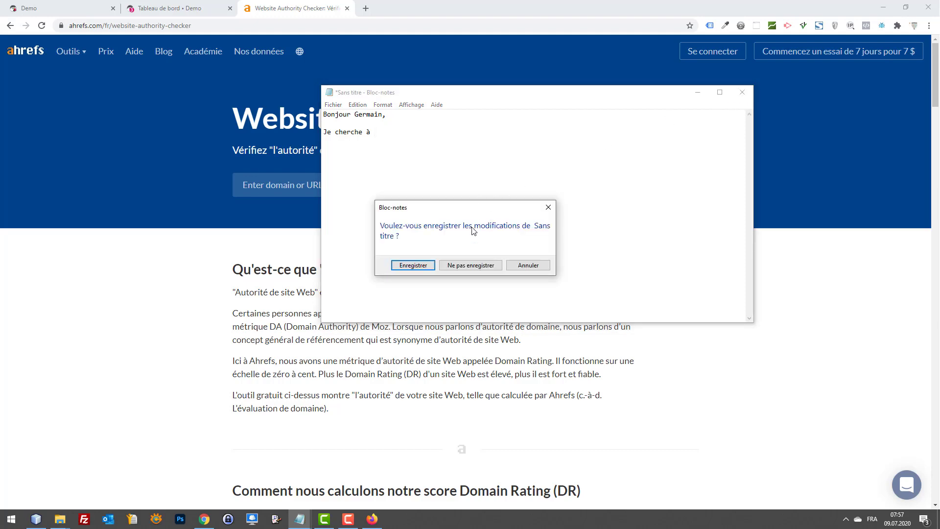
Step: Cancel closing and replace the note's text with 'échange de lien = mariage'
click(474, 267)
click(532, 267)
key(ctrl+a)
text(échanger)
key(BackSpace)
text(d)
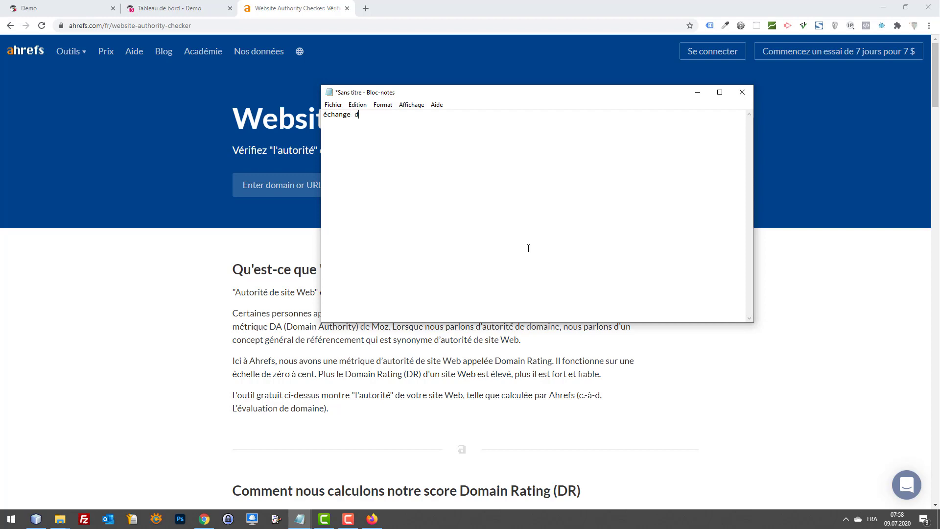
text(e lien = mariage)
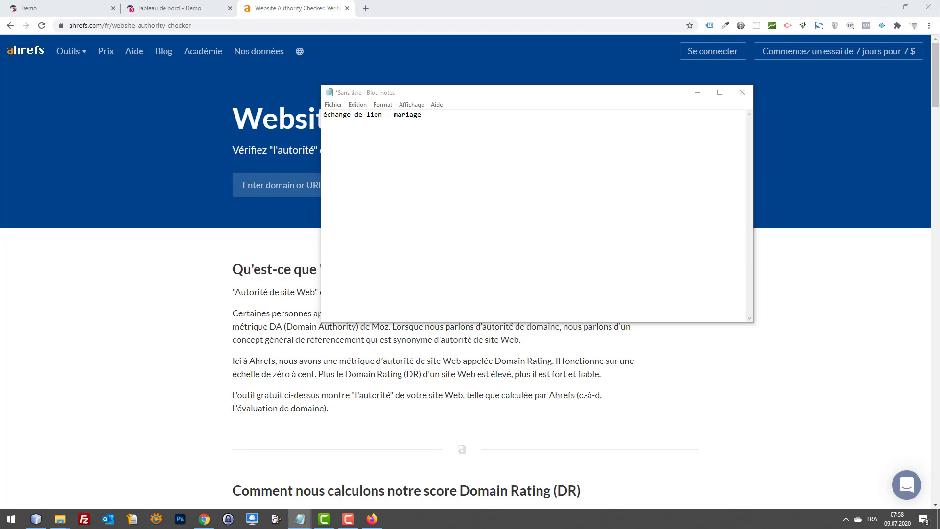
Step: Select the line, move the window, then close Notepad without saving
click(579, 136)
key(ctrl+a)
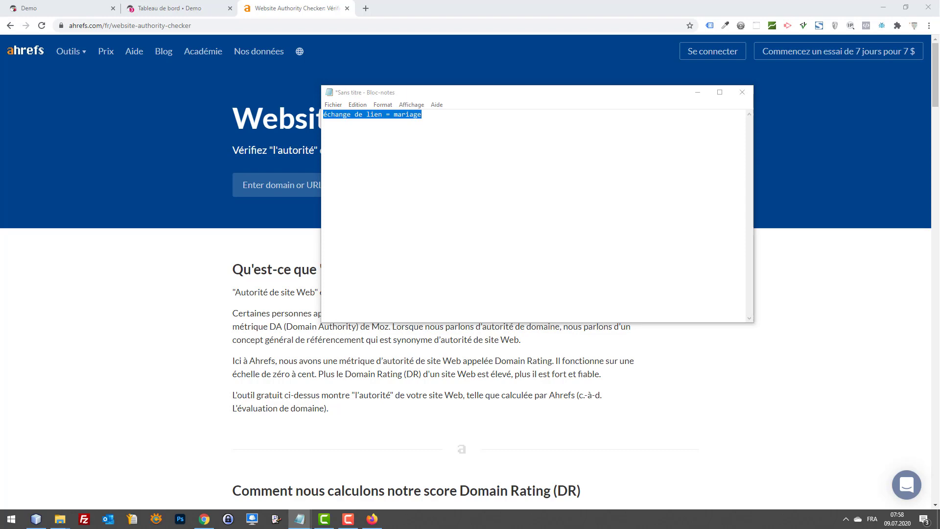
click(422, 161)
drag(457, 140, 292, 138)
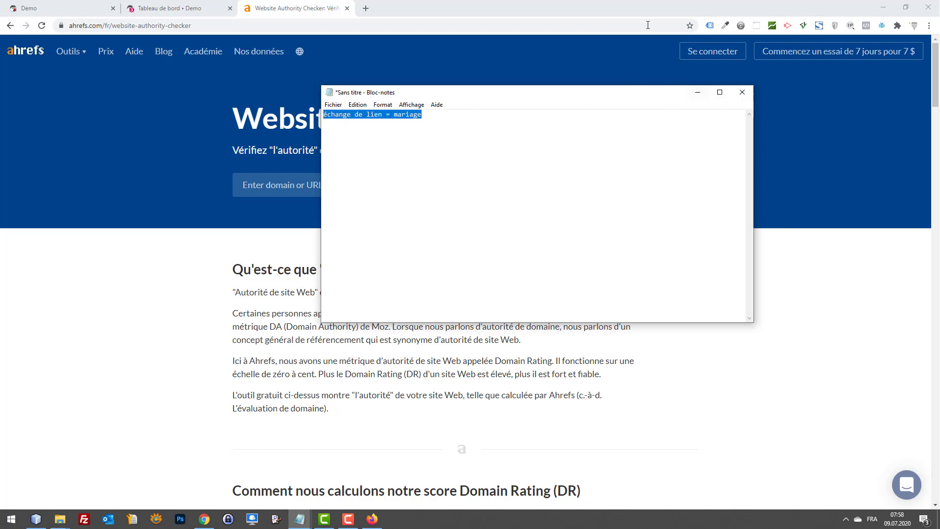
drag(592, 96, 560, 125)
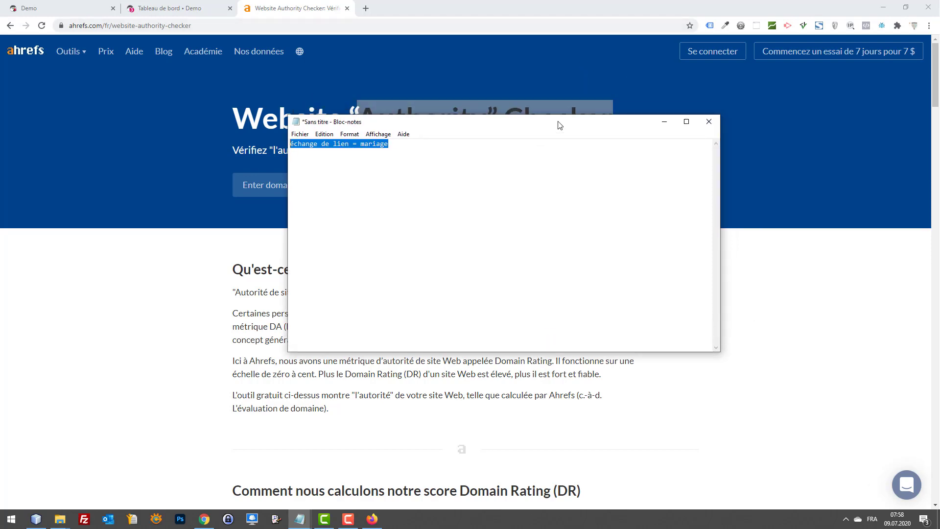
click(708, 122)
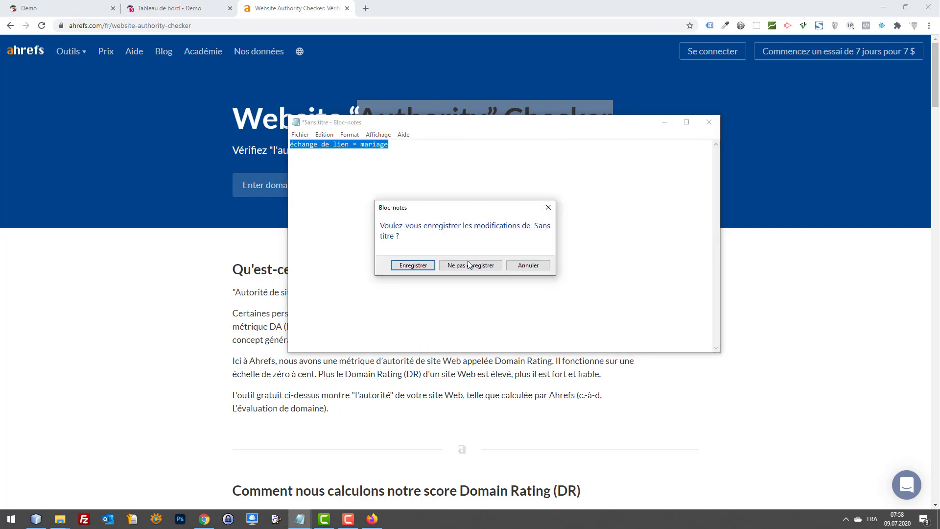
click(469, 265)
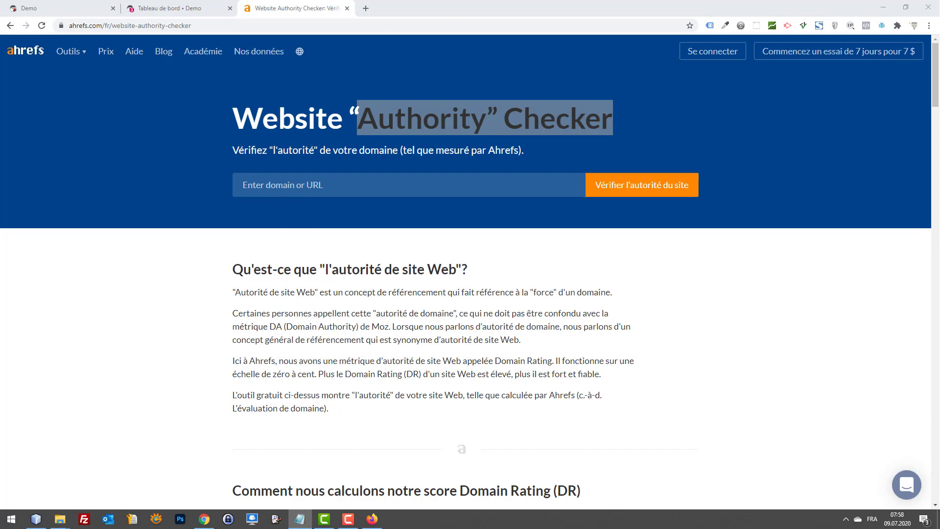
Step: Scroll the demo storefront to its footer and select the copyright line
click(73, 7)
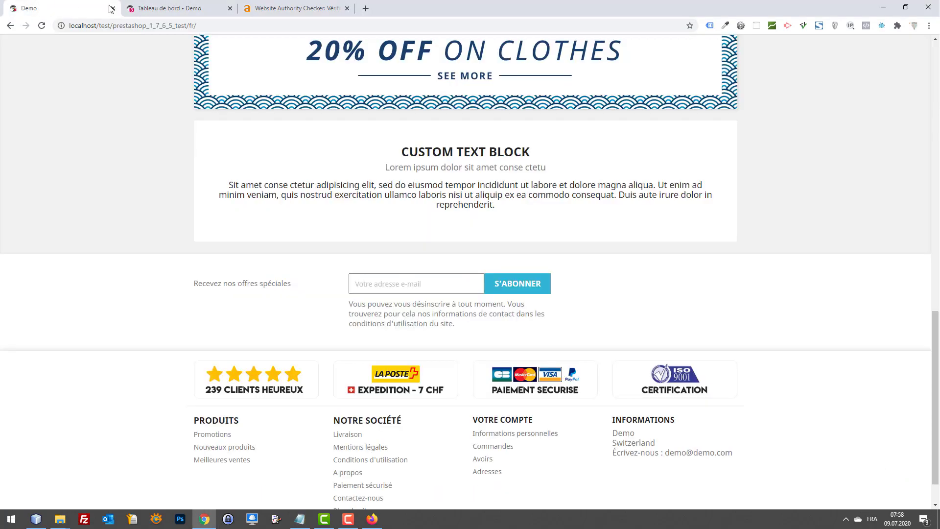
scroll(686, 162, up, 6)
scroll(708, 152, up, 5)
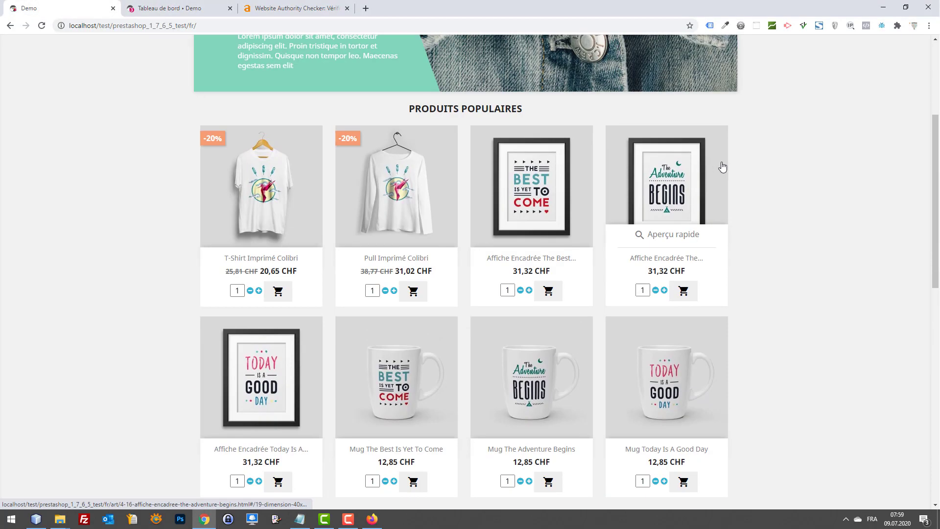
scroll(739, 165, up, 4)
scroll(769, 167, down, 8)
scroll(766, 161, down, 8)
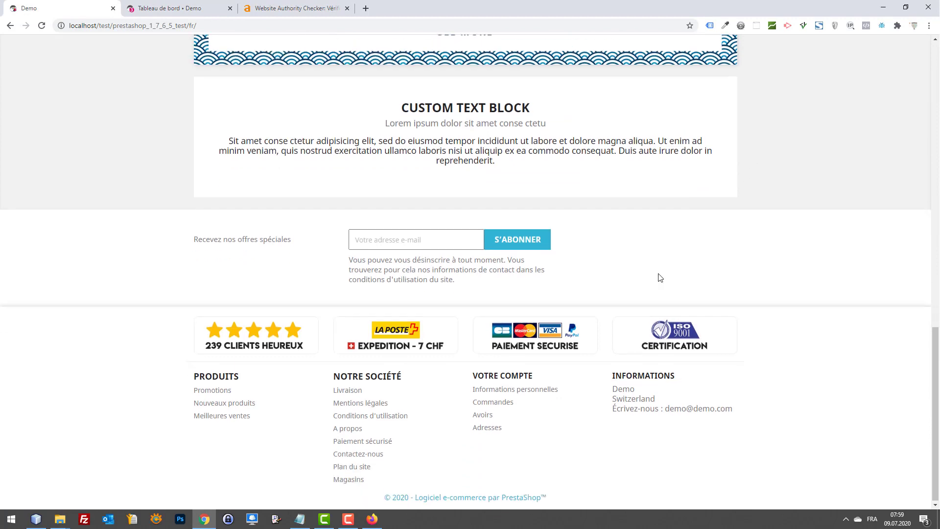
drag(177, 502, 256, 498)
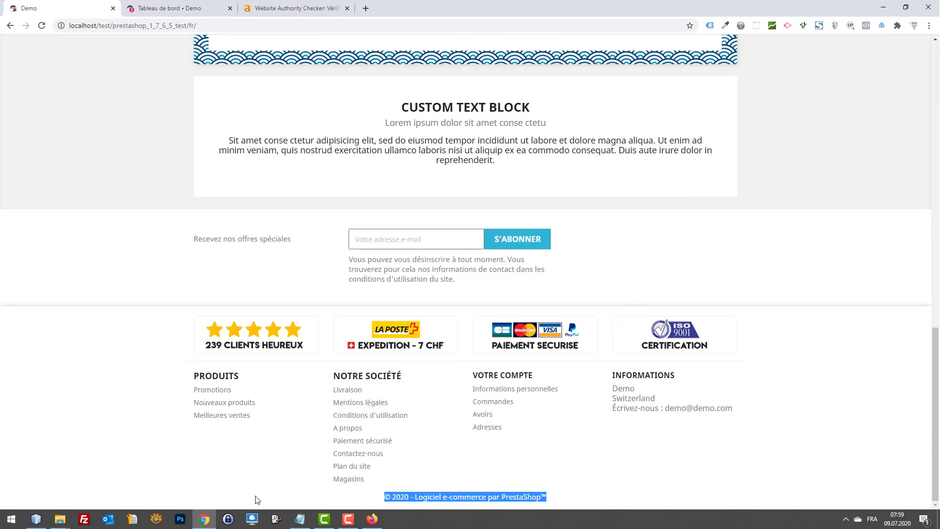
click(356, 496)
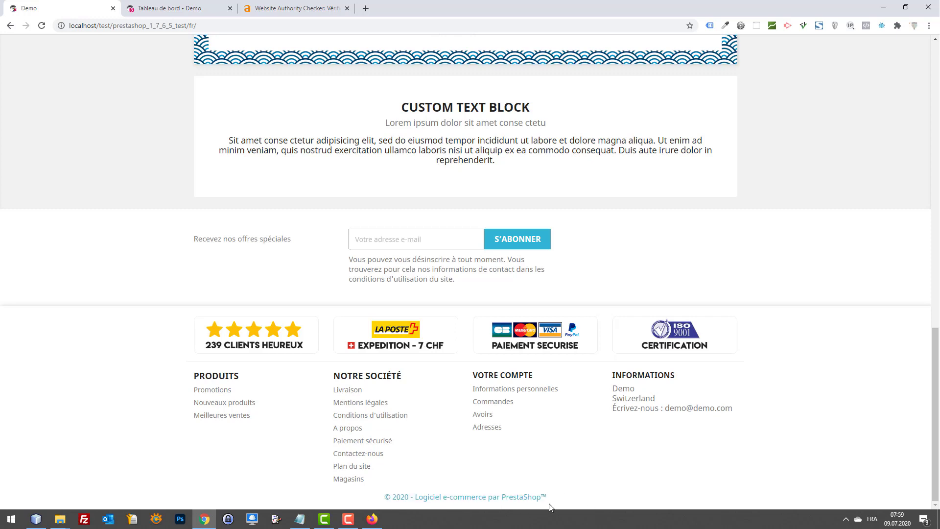
drag(545, 498, 377, 504)
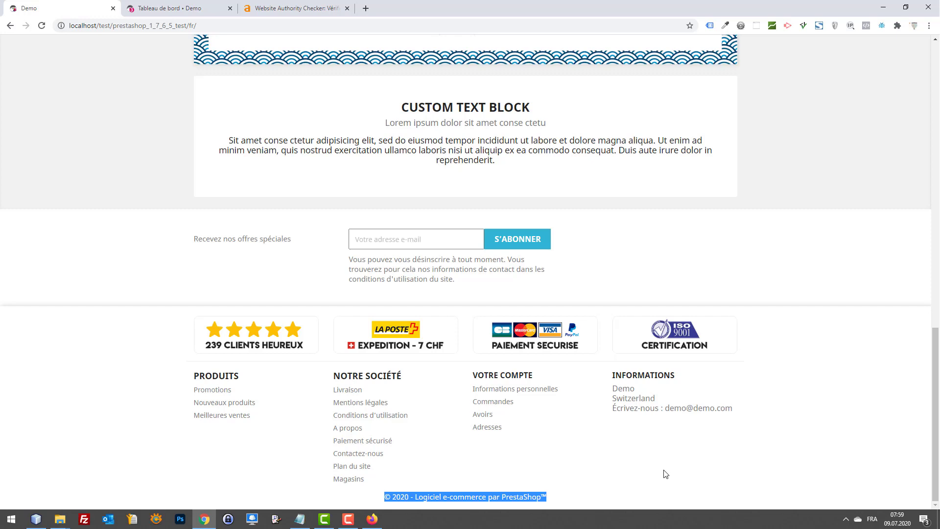
click(542, 453)
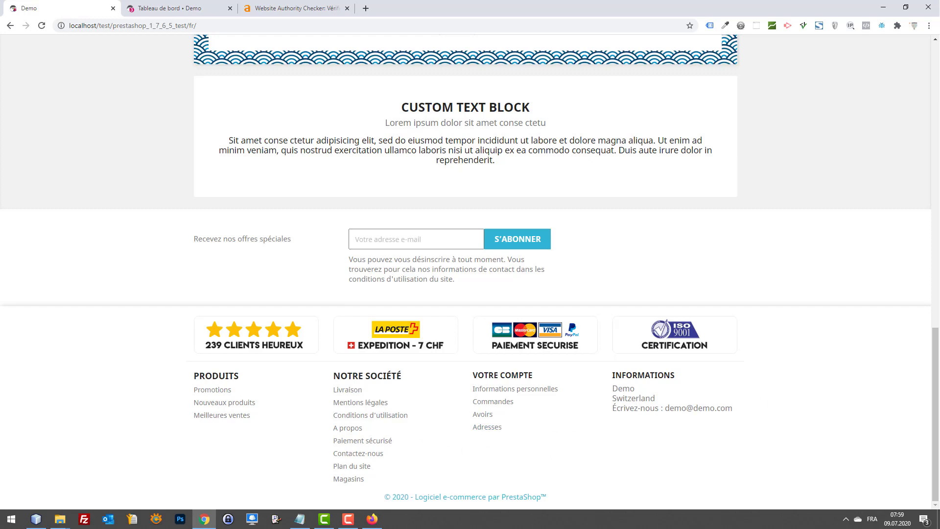
Step: Select the NOTRE SOCIÉTÉ footer heading, then return to the Tableau de bord tab
drag(335, 375, 397, 376)
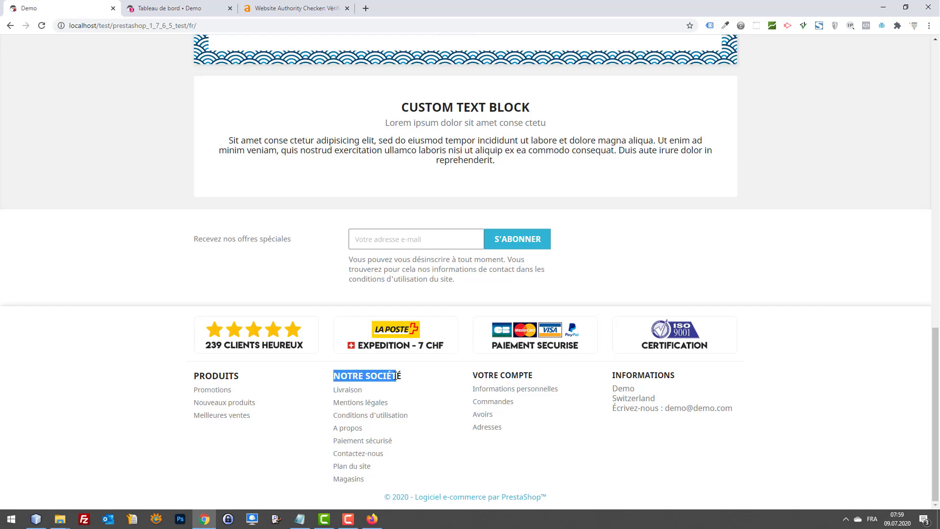
triple_click(397, 376)
key(alt+Tab)
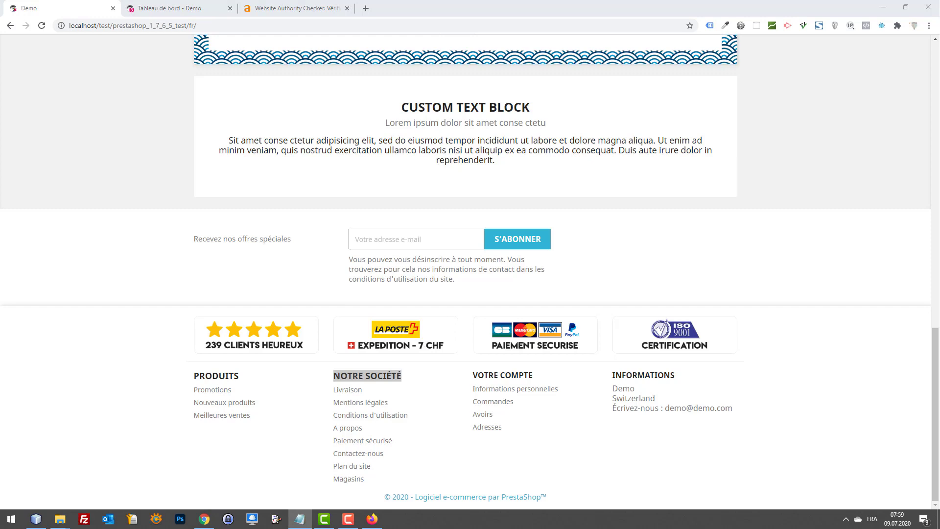
click(412, 376)
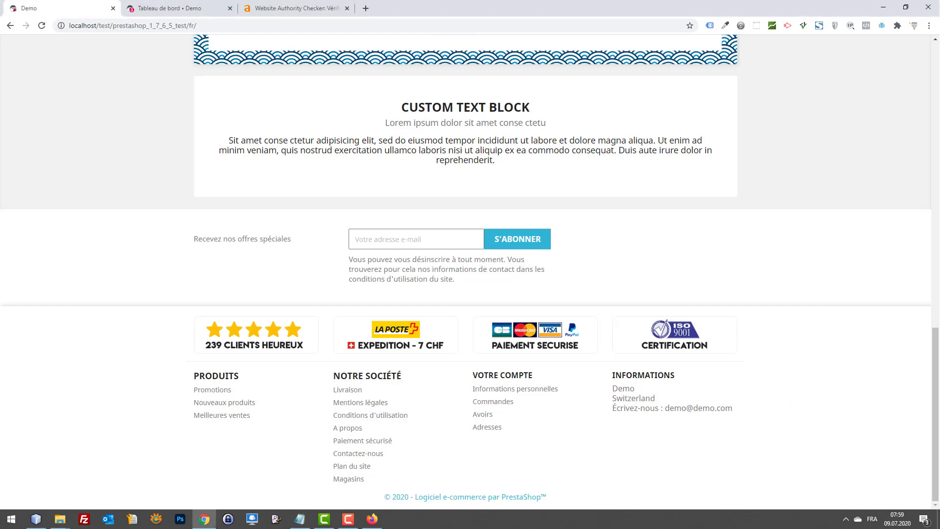
key(alt+Tab)
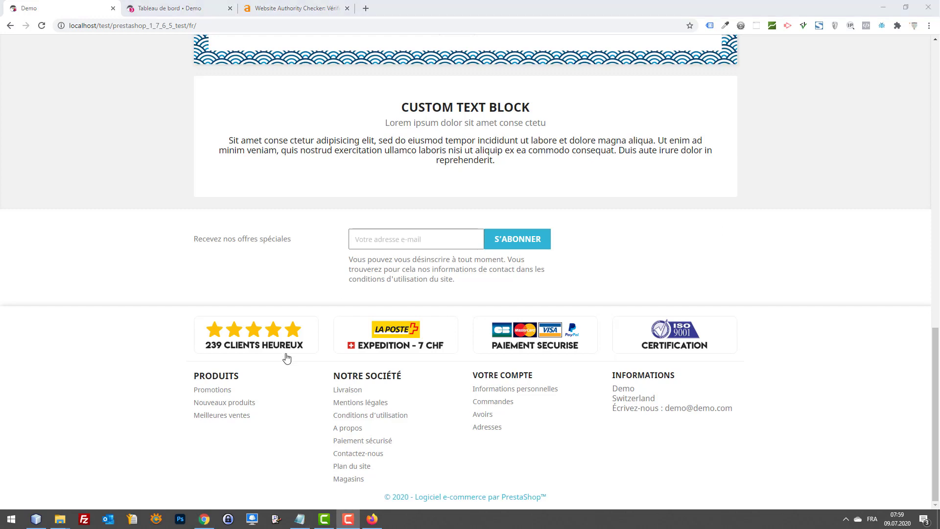
mouse_move(325, 373)
mouse_down()
mouse_move(367, 376)
mouse_move(331, 375)
mouse_up()
click(392, 376)
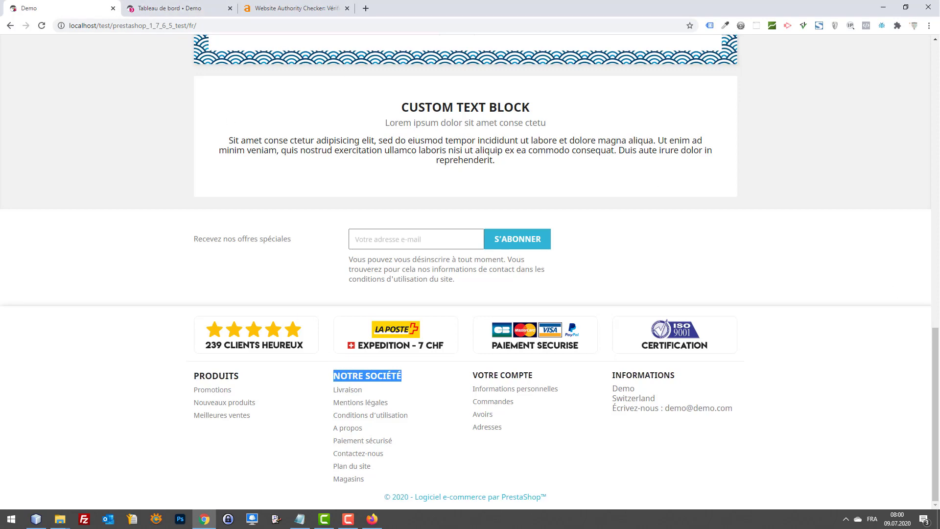
click(178, 8)
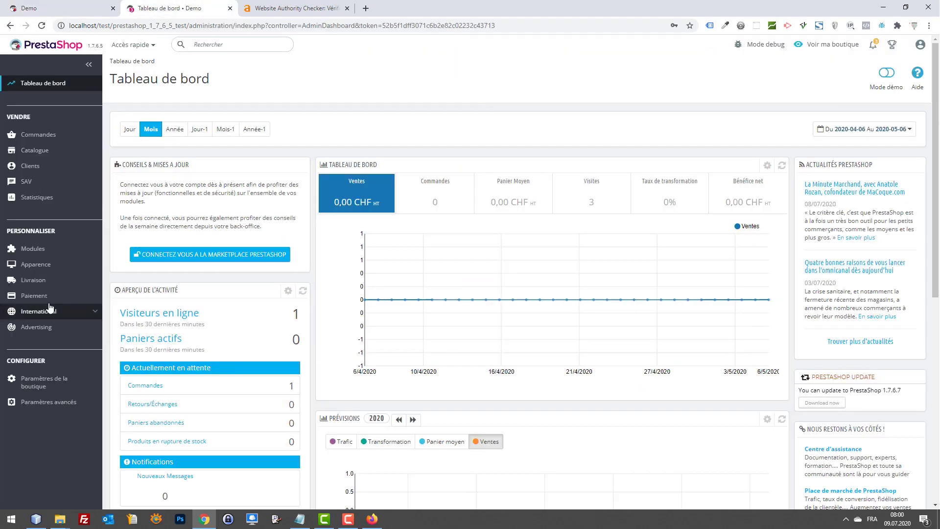
Step: Rename the Notre société footer link block to Renseignements, save it, and reload the storefront to check
mouse_move(37, 265)
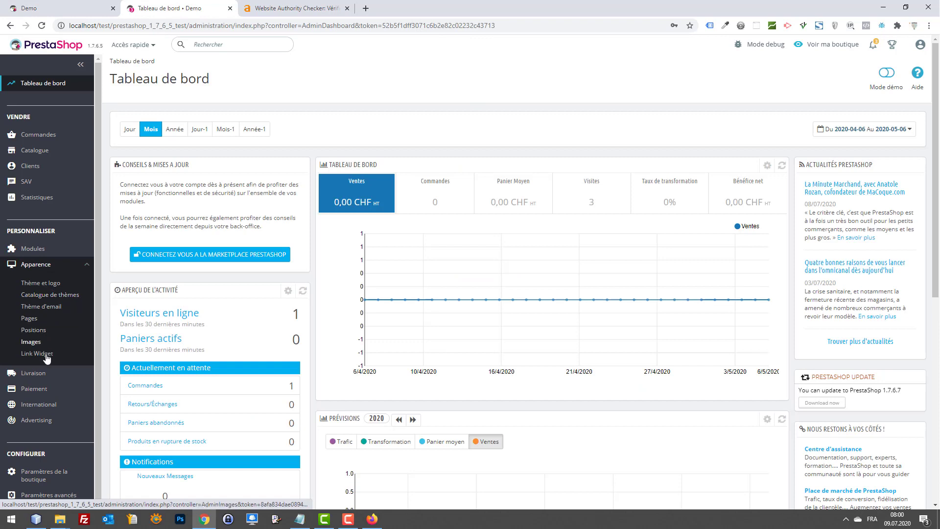
click(46, 360)
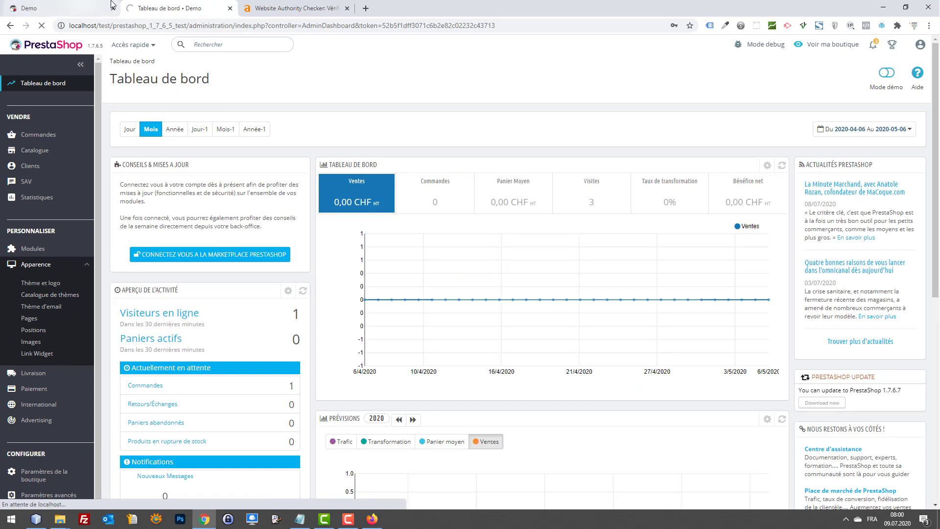
click(71, 10)
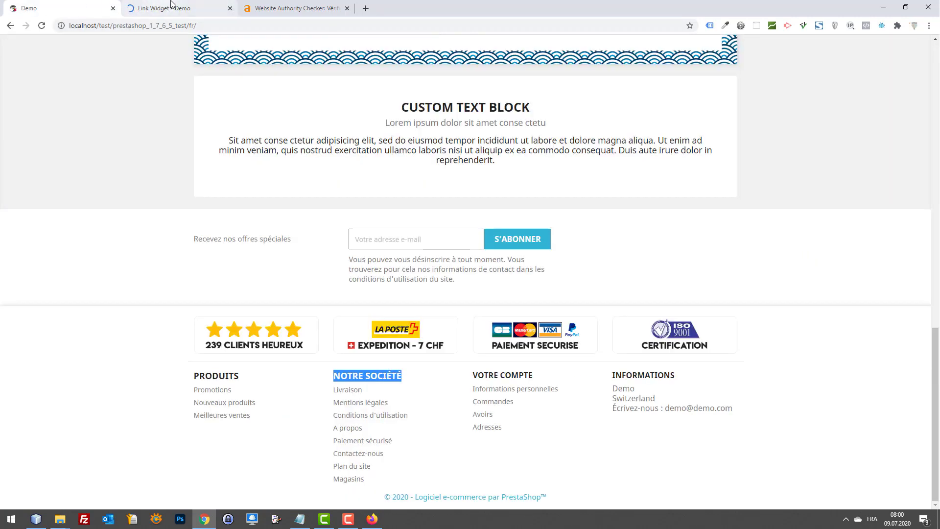
click(174, 9)
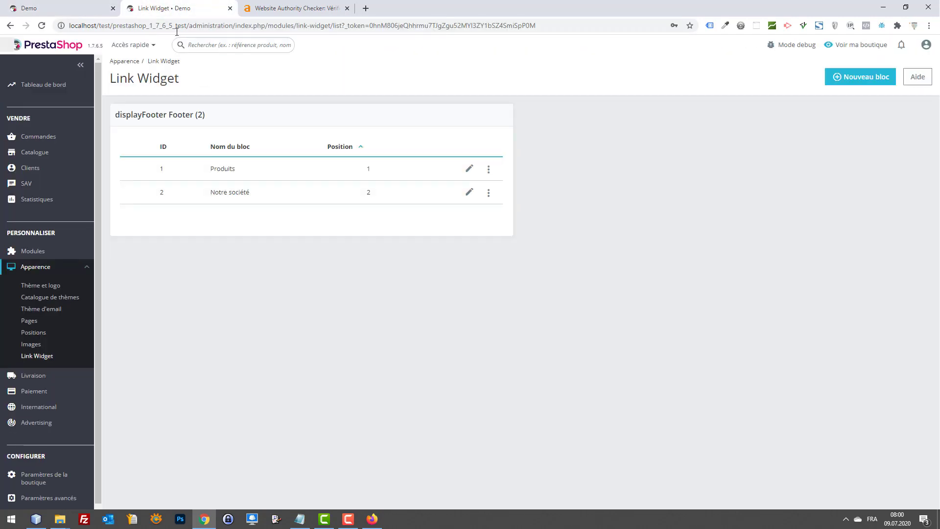
click(469, 194)
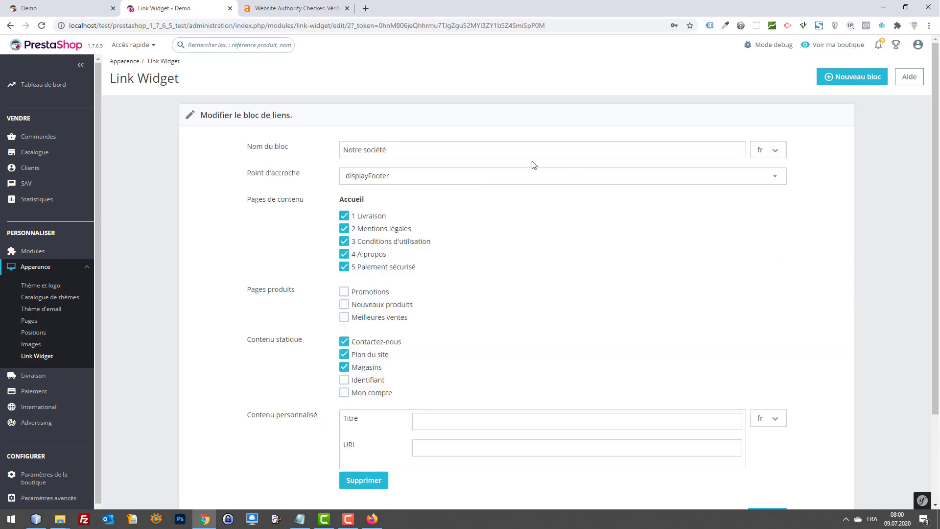
triple_click(406, 149)
text(Renseignements)
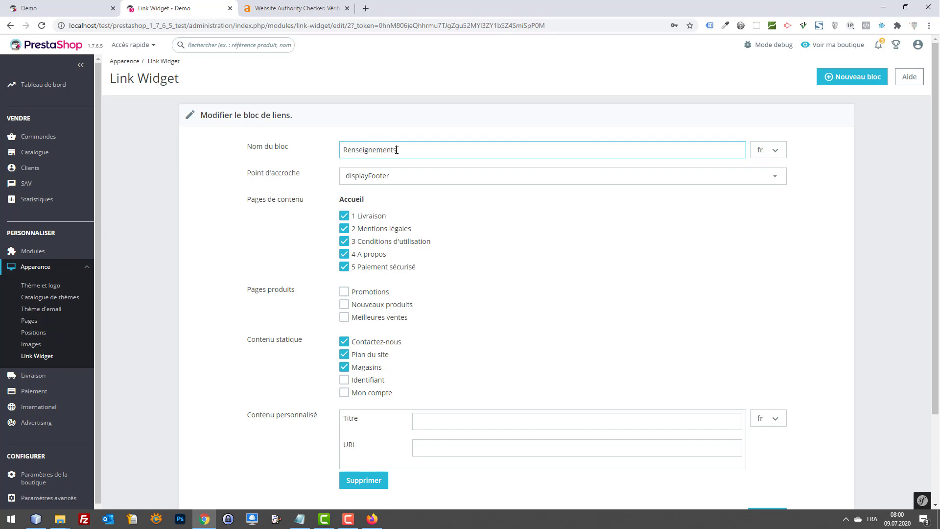
scroll(444, 461, down, 3)
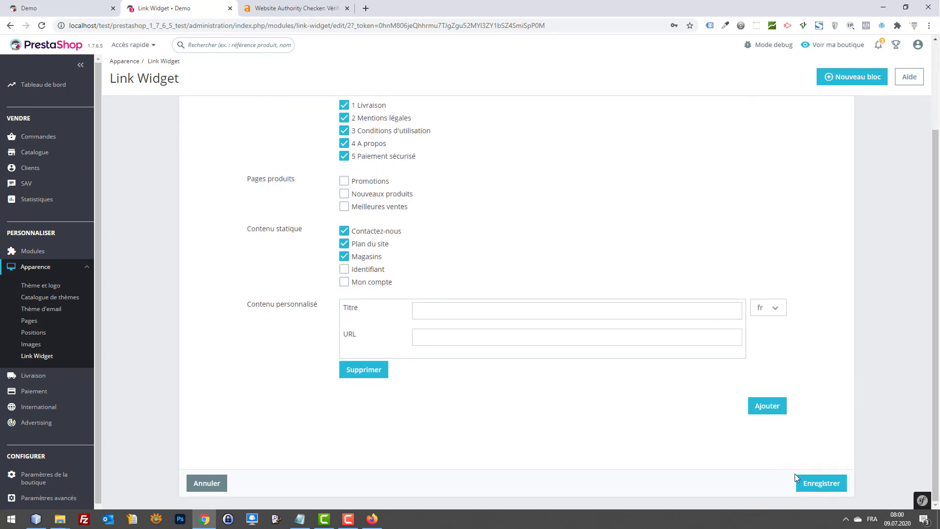
click(812, 482)
click(49, 4)
key(F5)
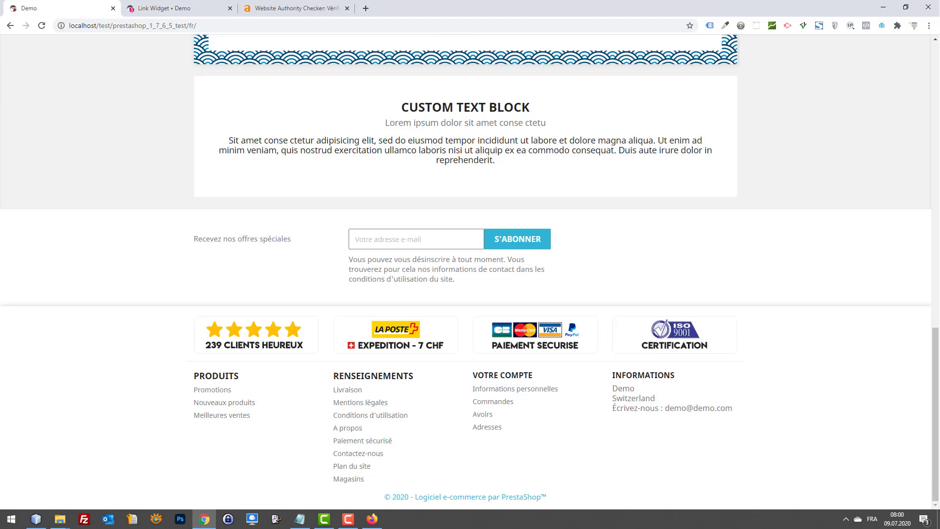
Step: Open the Pages admin in a new browser tab placed in second position
click(230, 4)
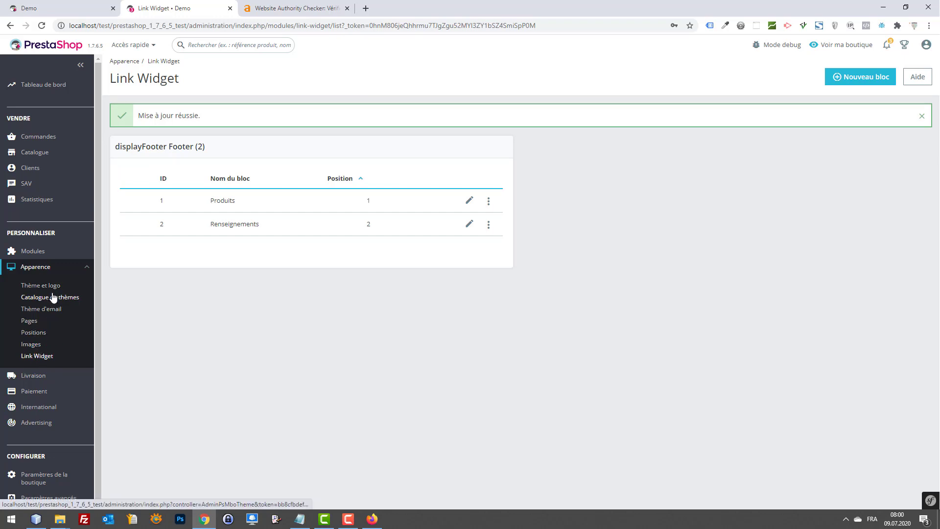
right_click(32, 323)
click(44, 332)
drag(296, 7, 185, 8)
Step: In the Pages admin tab, start a new CMS page category and focus its empty Nom field
click(105, 5)
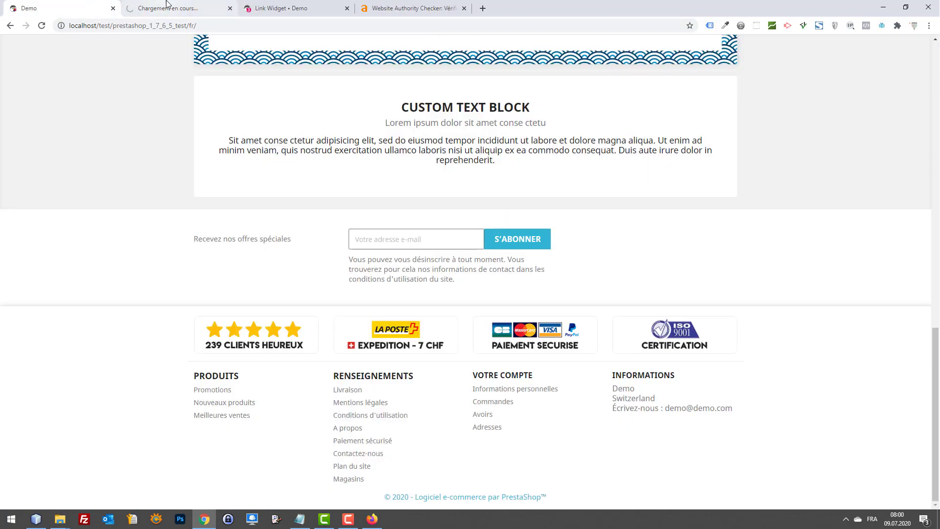
click(179, 5)
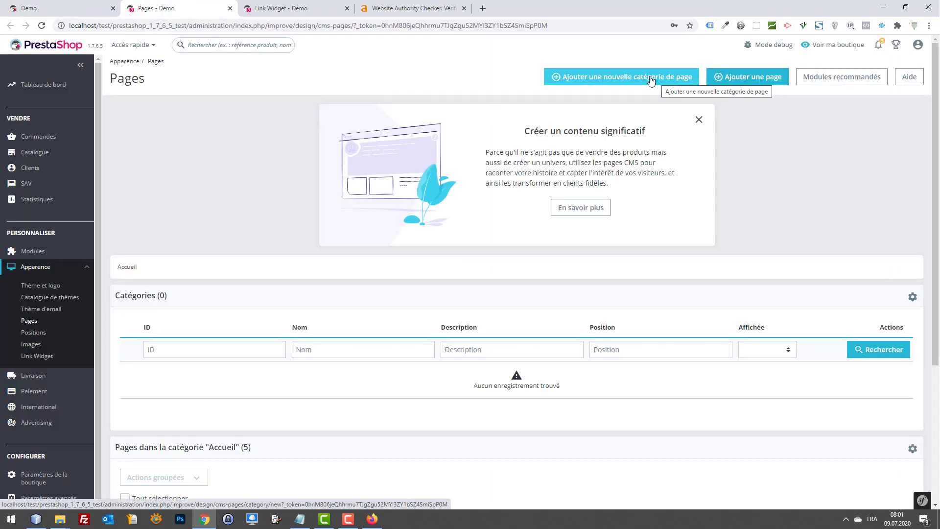
click(644, 82)
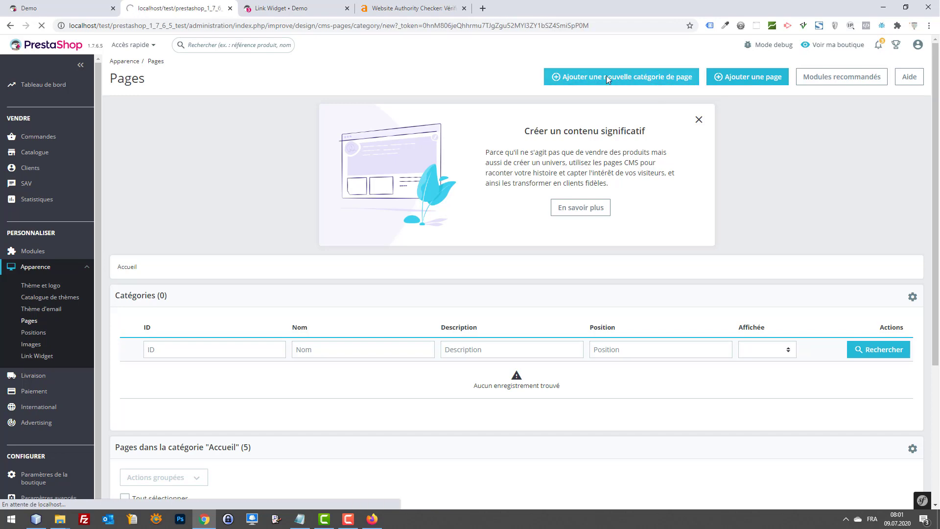
click(434, 143)
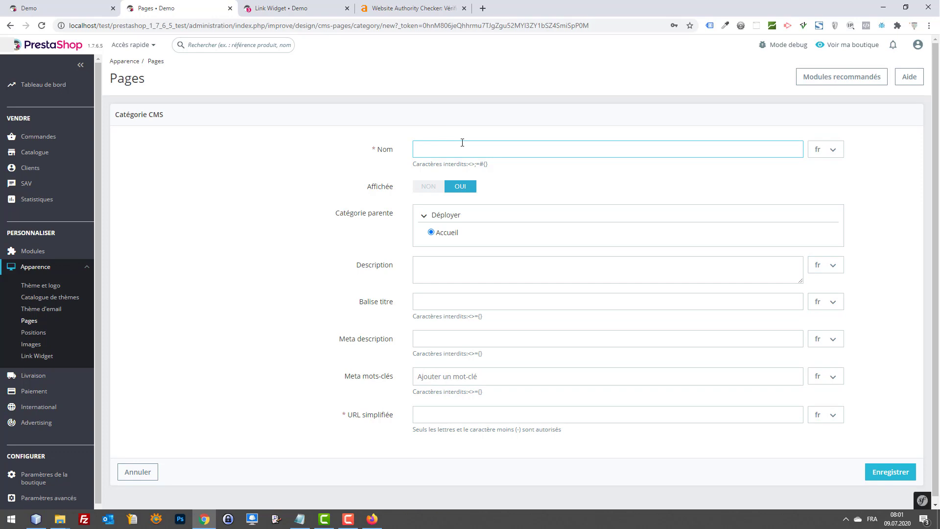
Step: Name the new CMS category 'Nos amis e-commerçants', keep it under Accueil, and save it
text(Nos am)
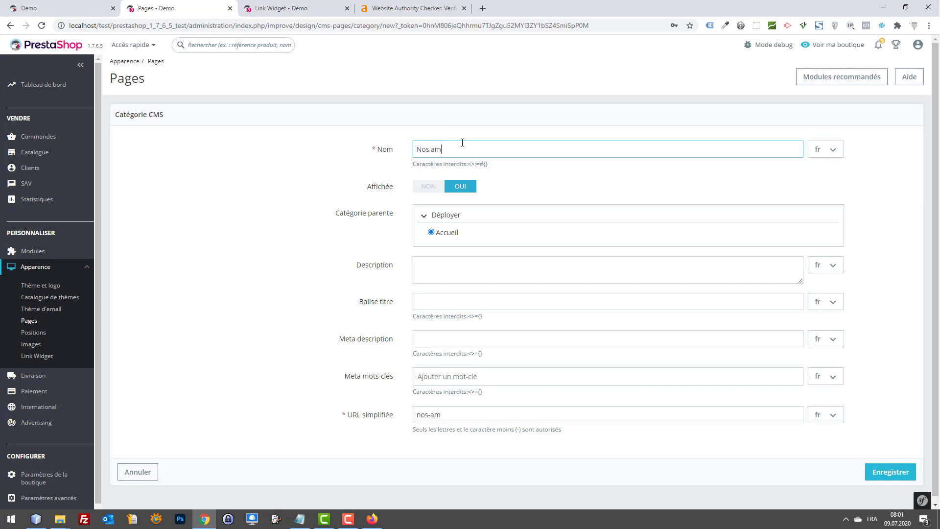
text(is e-commerçants)
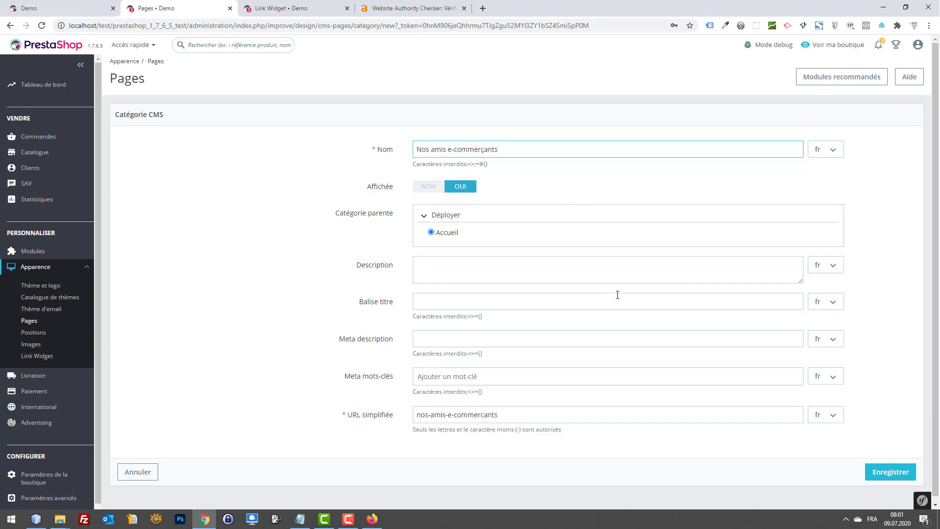
click(895, 477)
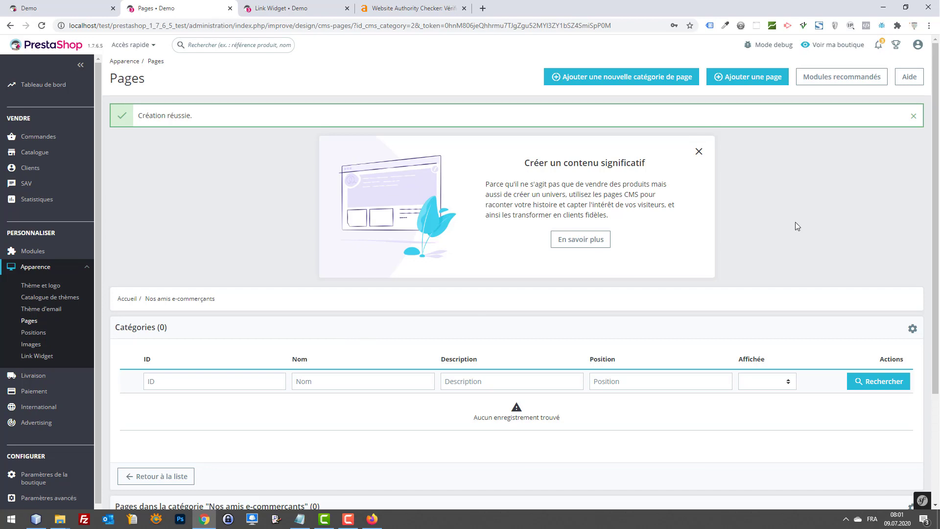
Step: Add the page 'Site e-commerce 1' to the category with Indexation and Affichée set to OUI, then save and preview
click(738, 80)
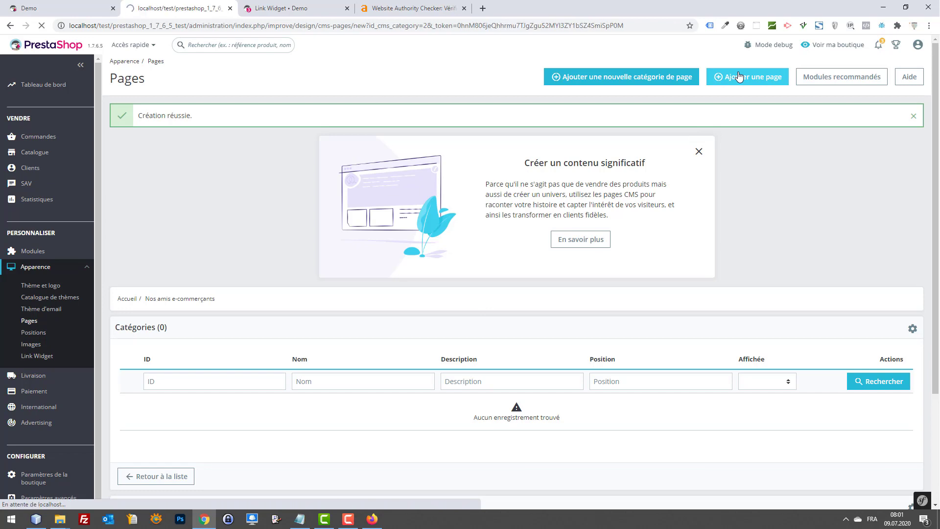
click(451, 222)
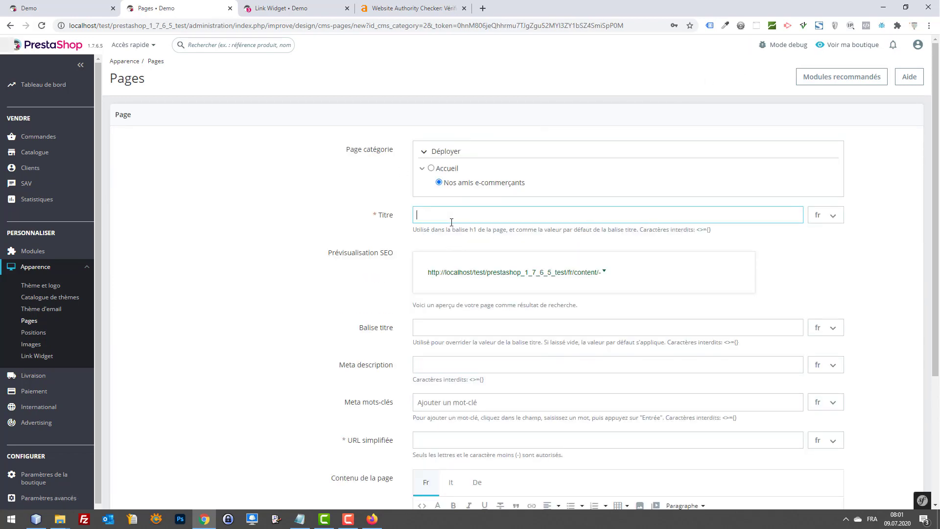
text(AS)
key(BackSpace)
key(BackSpace)
text(SIte e-)
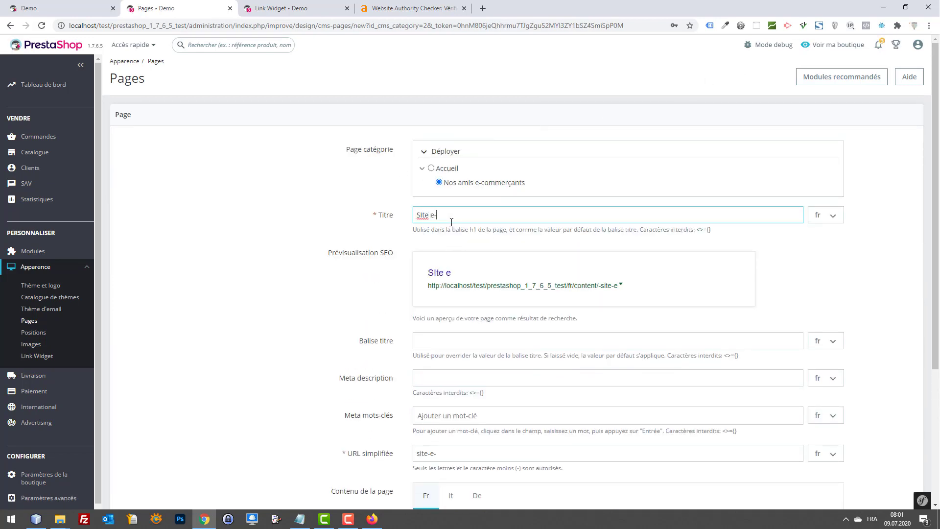
key(BackSpace)
text(ite e-commerce 1)
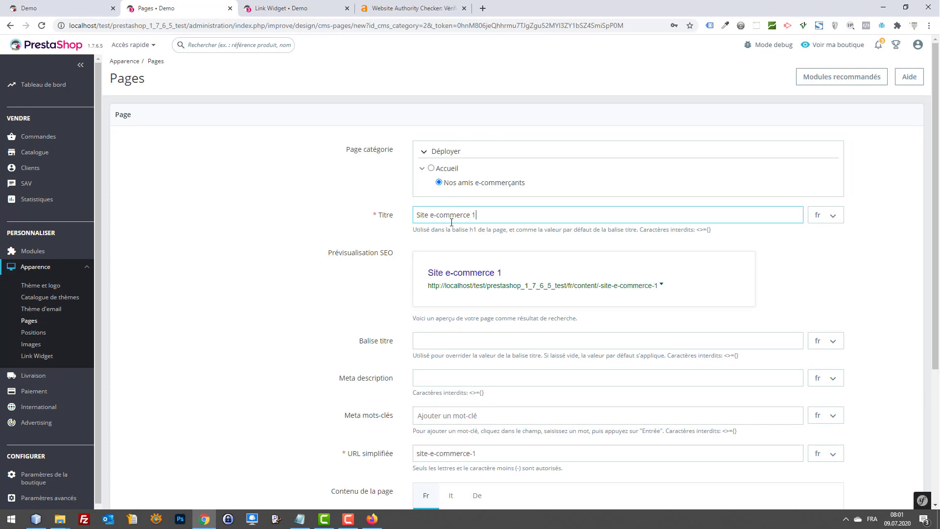
scroll(486, 245, down, 4)
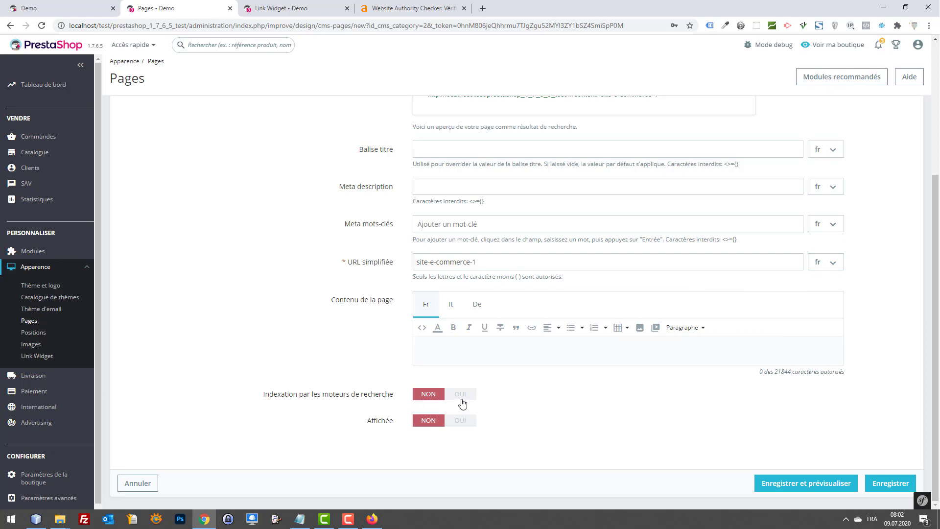
click(464, 399)
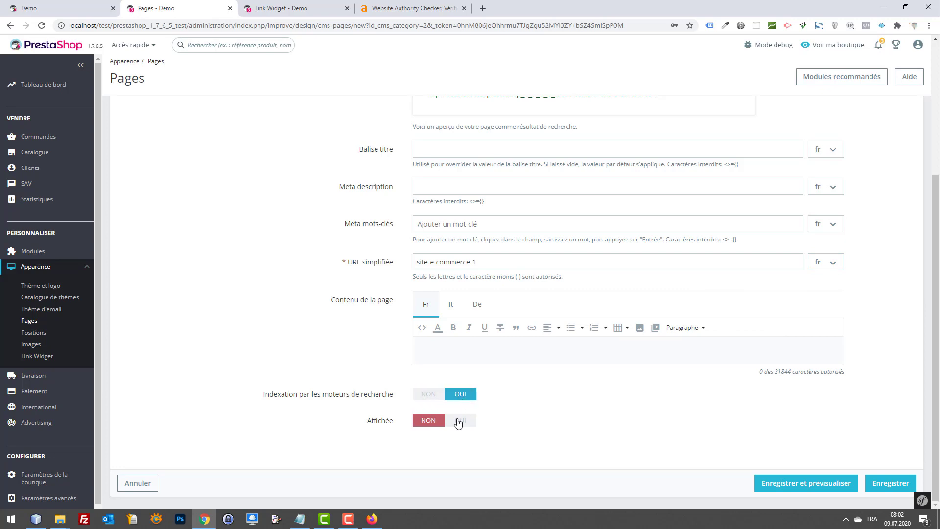
click(458, 424)
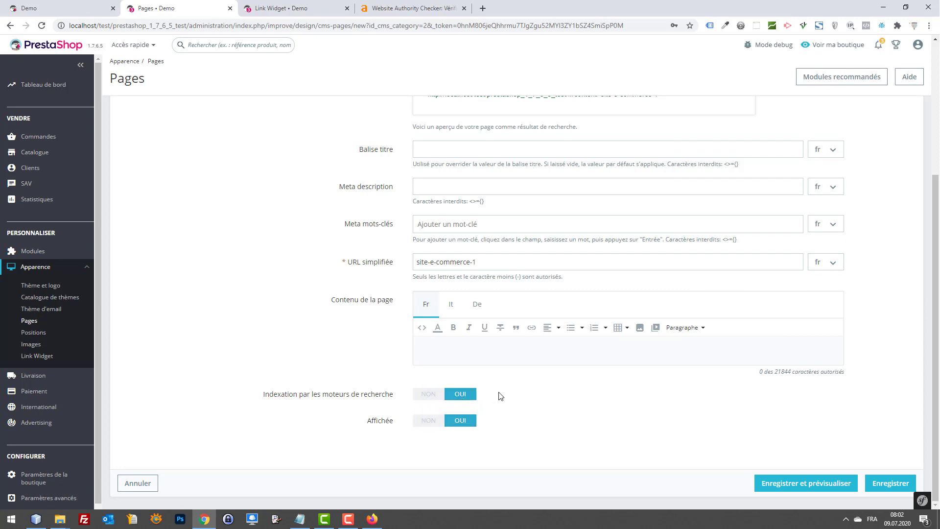
click(815, 485)
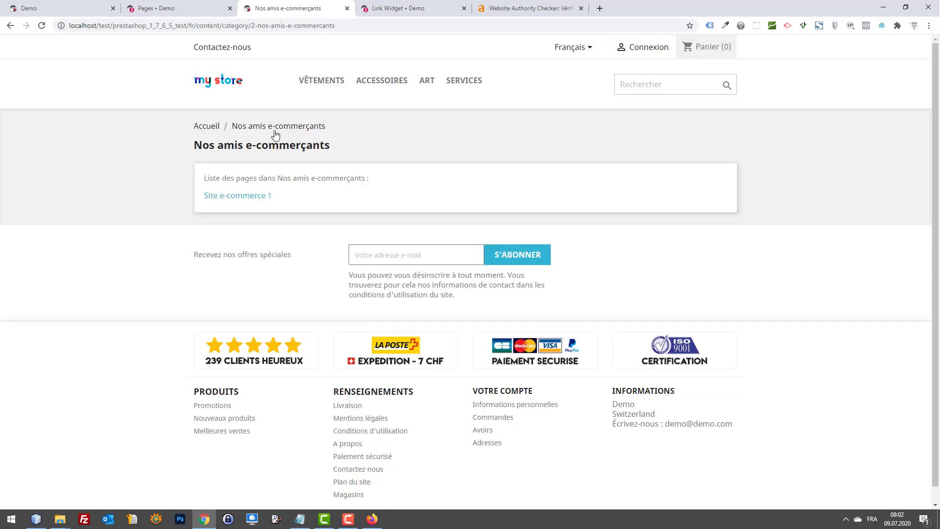
Step: Copy the category page's storefront address and return to the Link Widget admin tab
drag(336, 26, 17, 8)
key(ctrl+c)
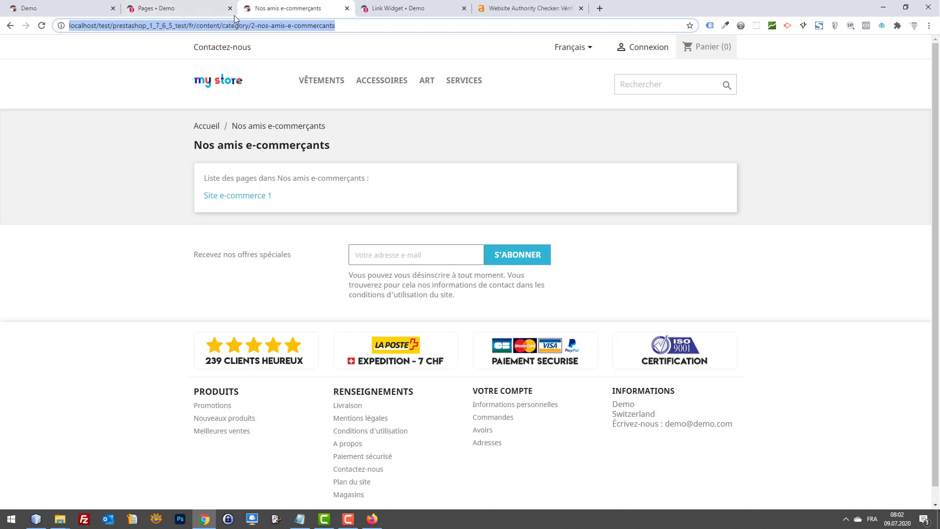
click(387, 8)
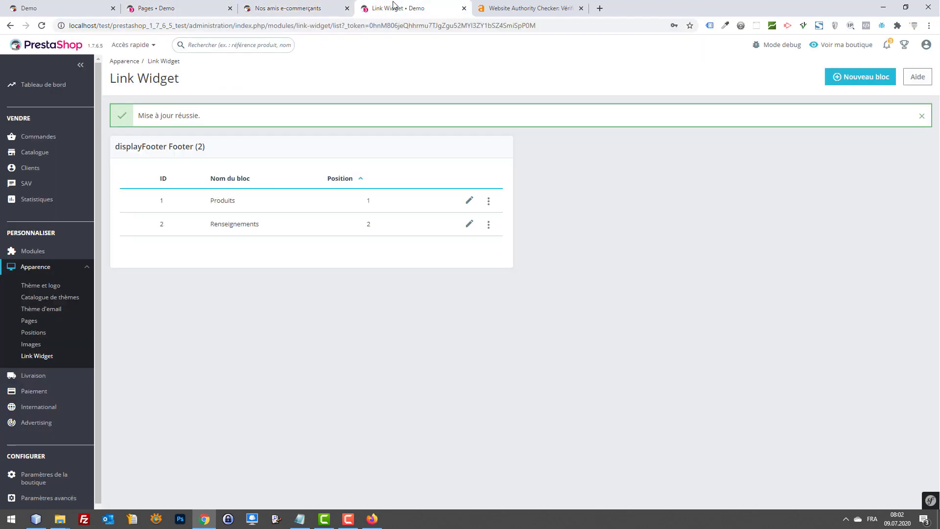
Step: In the Renseignements block, paste the category address as the custom link URL and fill the French title
click(470, 227)
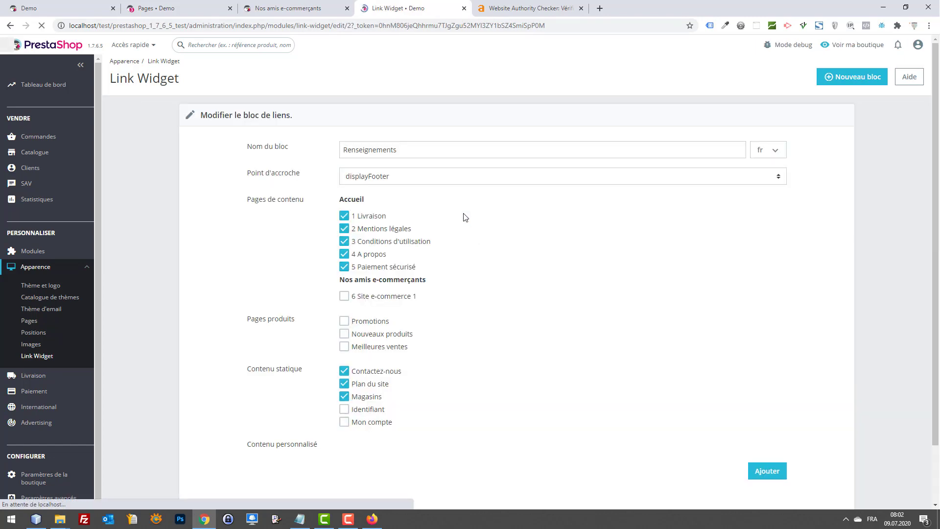
scroll(446, 242, down, 3)
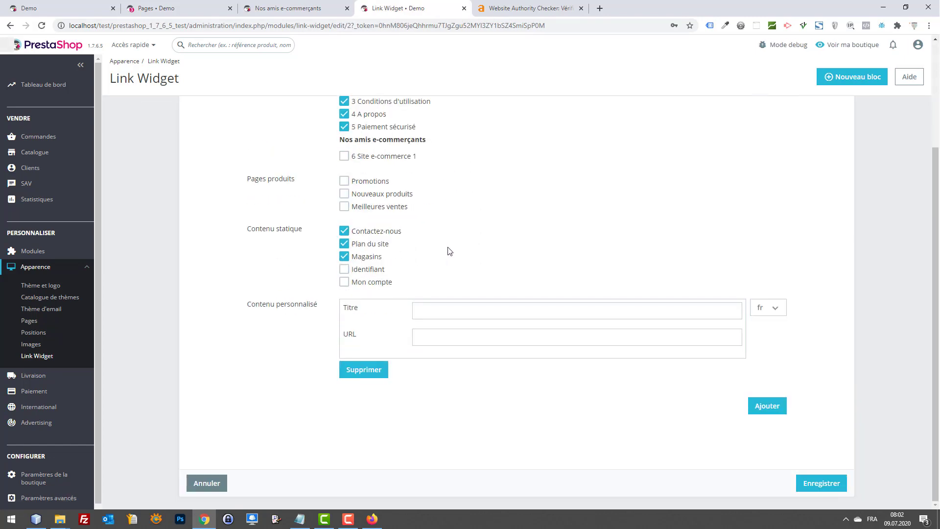
click(458, 340)
key(ctrl+v)
click(443, 311)
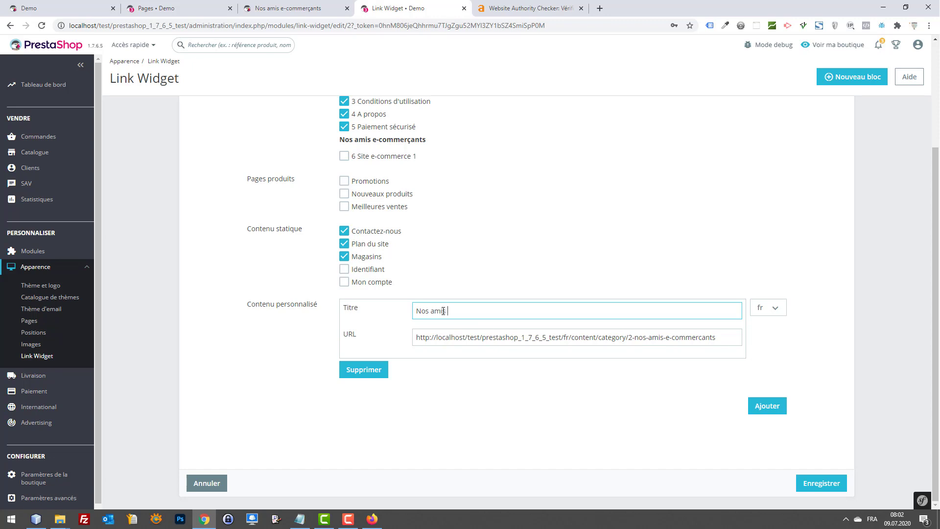
key(ctrl+a)
key(ctrl+c)
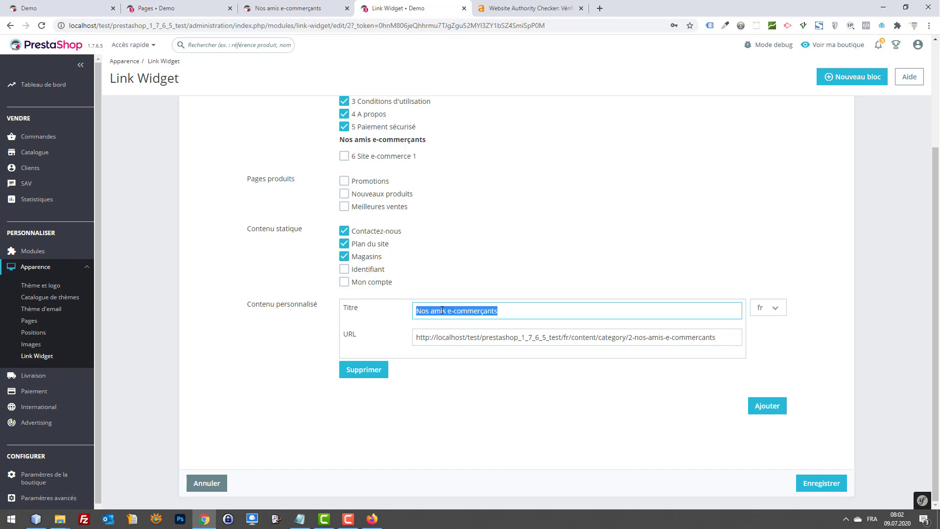
Step: Copy the link title 'Nos amis e-commerçants' into the Italian and German versions
click(768, 307)
click(782, 341)
click(612, 312)
key(ctrl+v)
click(768, 308)
click(770, 359)
click(583, 313)
key(ctrl+v)
Step: Copy the category address into the Italian and German custom link URLs
click(767, 308)
click(772, 327)
double_click(612, 337)
key(ctrl+a)
key(ctrl+c)
click(768, 307)
click(783, 342)
click(703, 338)
key(ctrl+v)
click(769, 308)
click(767, 355)
click(695, 341)
key(ctrl+v)
Step: Remove the extra empty custom link entry, save the block, and reload the storefront category page
click(772, 410)
scroll(759, 421, down, 2)
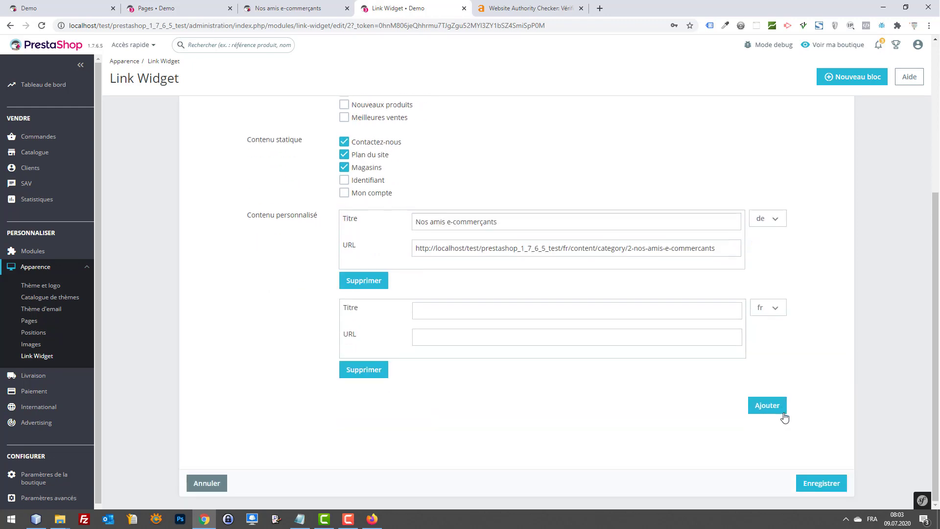
double_click(364, 370)
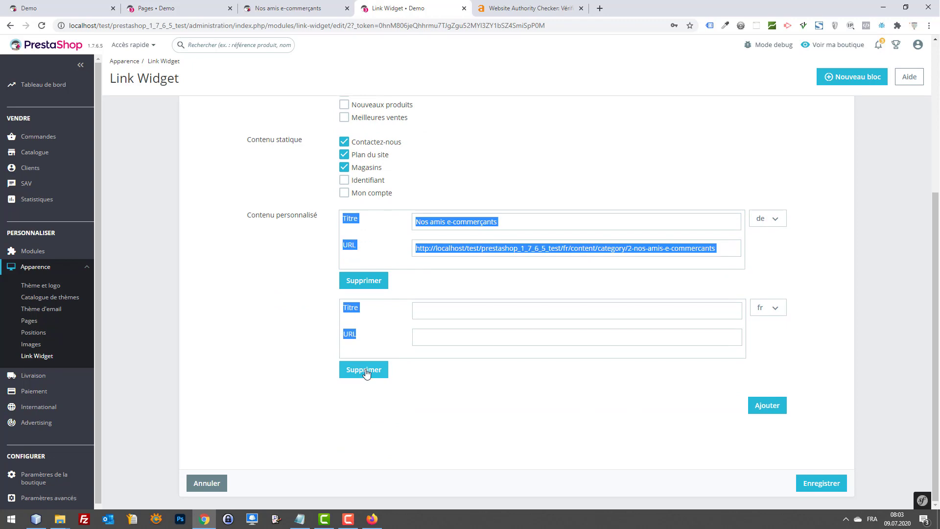
click(817, 483)
click(284, 6)
key(F5)
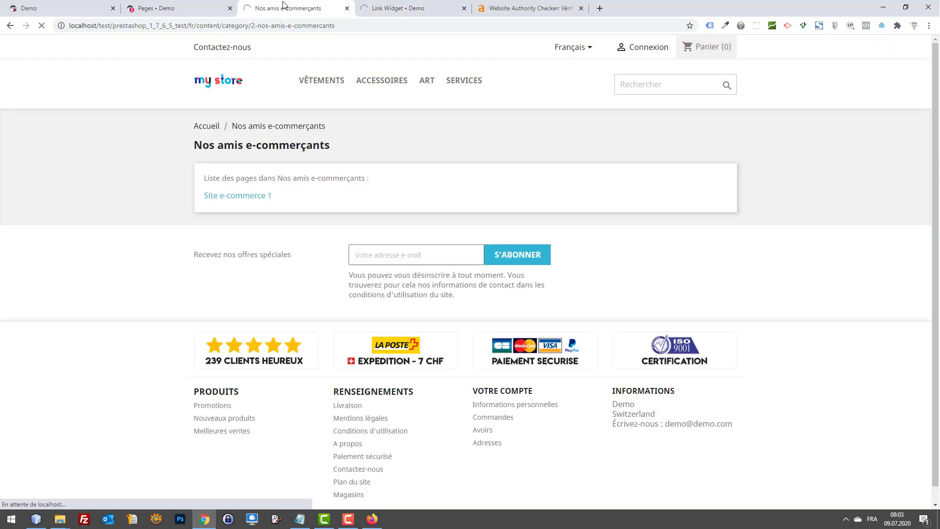
Step: Reload the Link Widget admin, close the storefront category tab, and return to the Pages list
scroll(405, 151, down, 1)
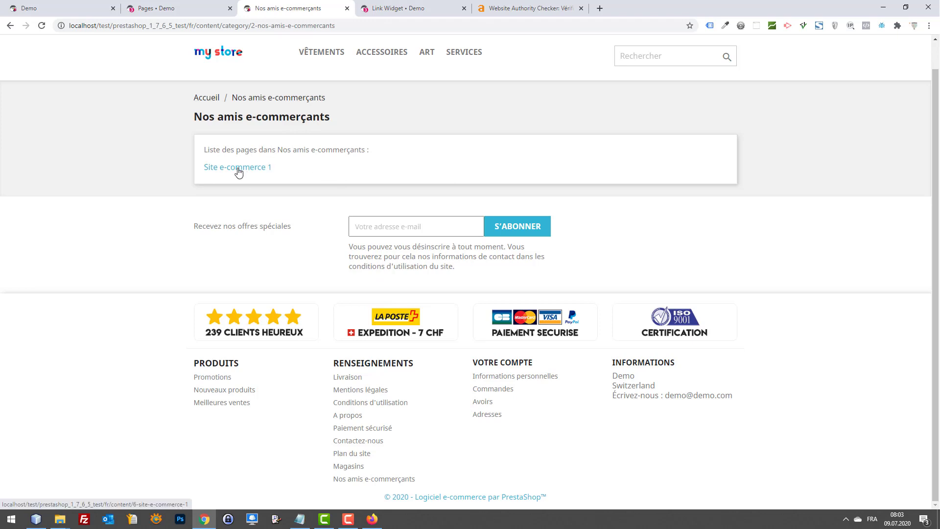
click(394, 8)
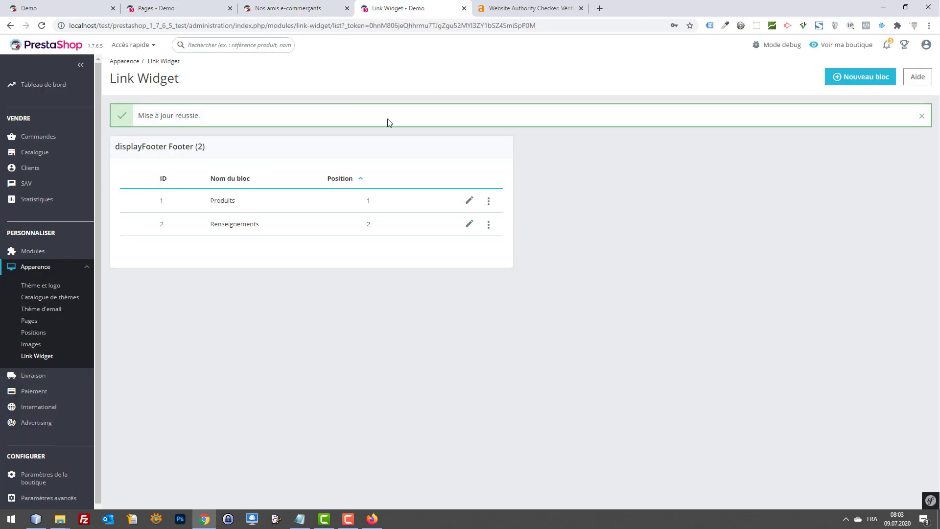
click(43, 357)
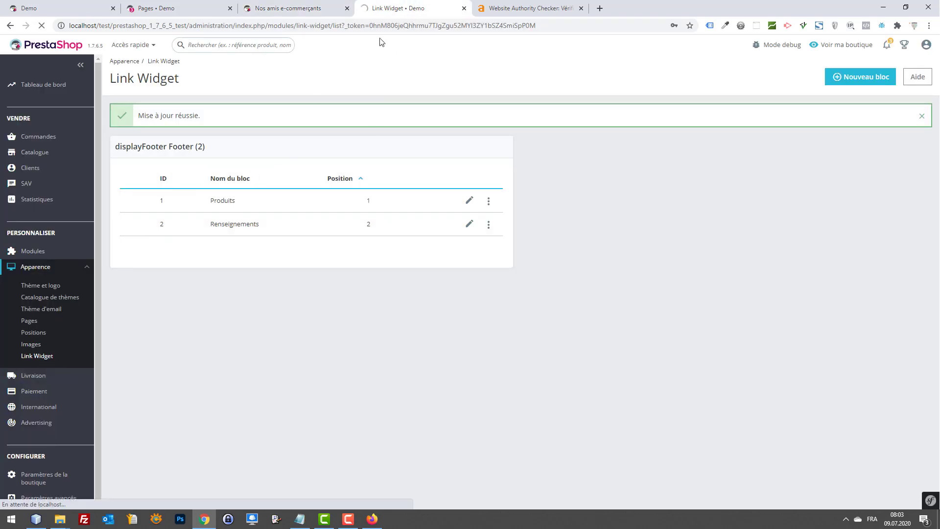
click(301, 8)
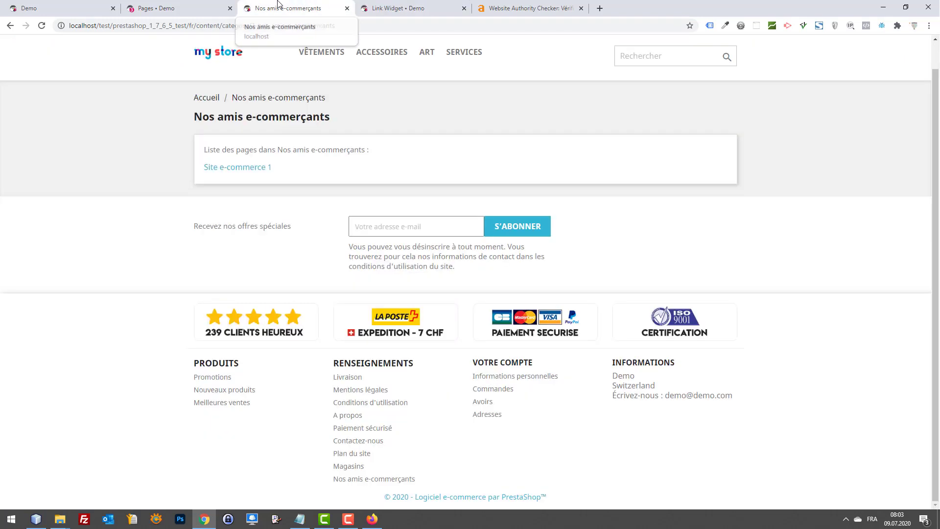
key(ctrl+w)
click(34, 323)
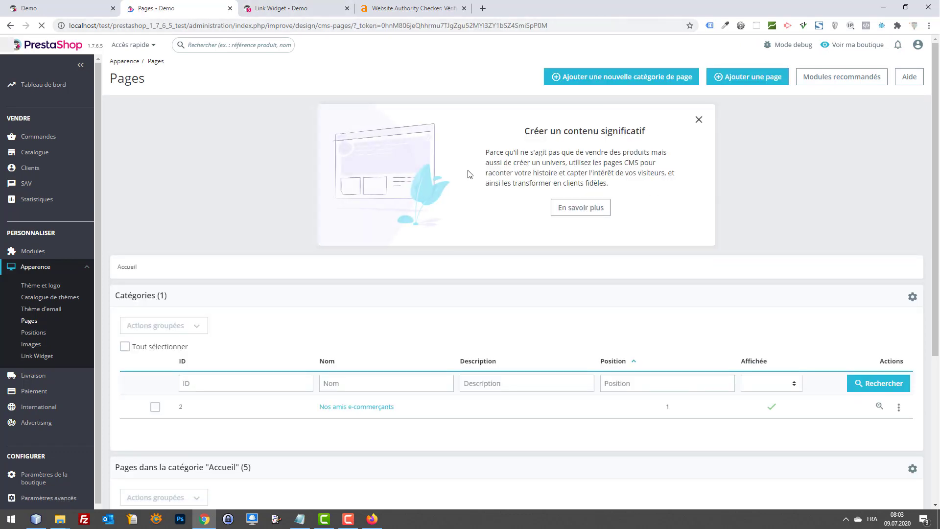
Step: Start a new CMS page and copy the 'Site e-commerce 1' title from the storefront category page
scroll(899, 386, down, 1)
scroll(898, 386, down, 2)
scroll(819, 346, up, 1)
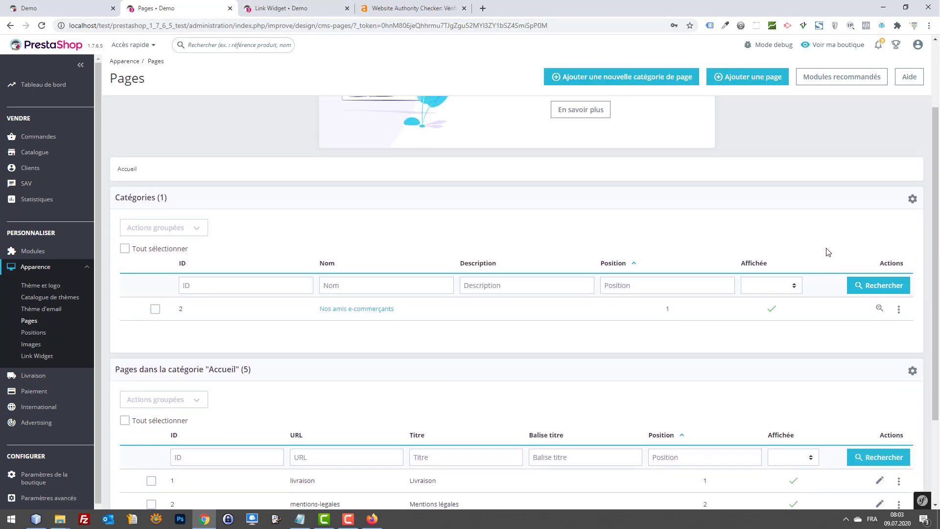
click(746, 79)
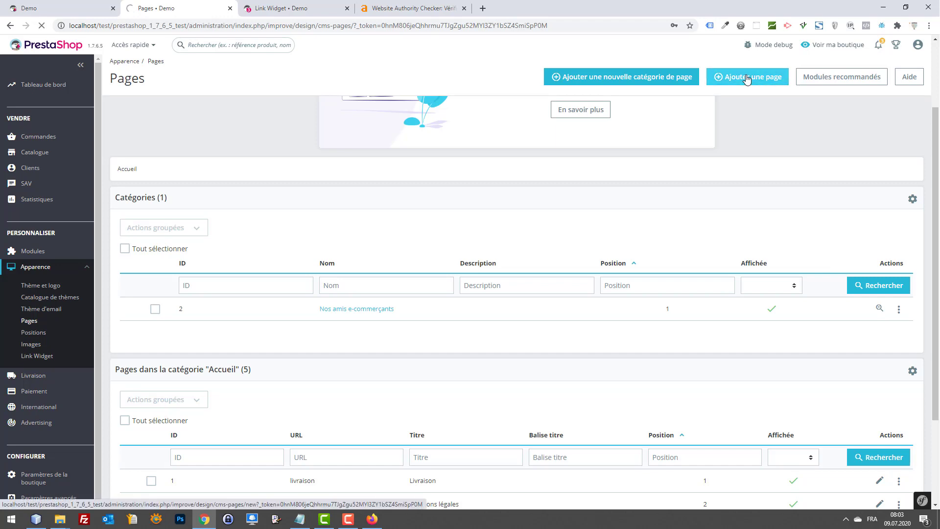
click(58, 4)
click(161, 4)
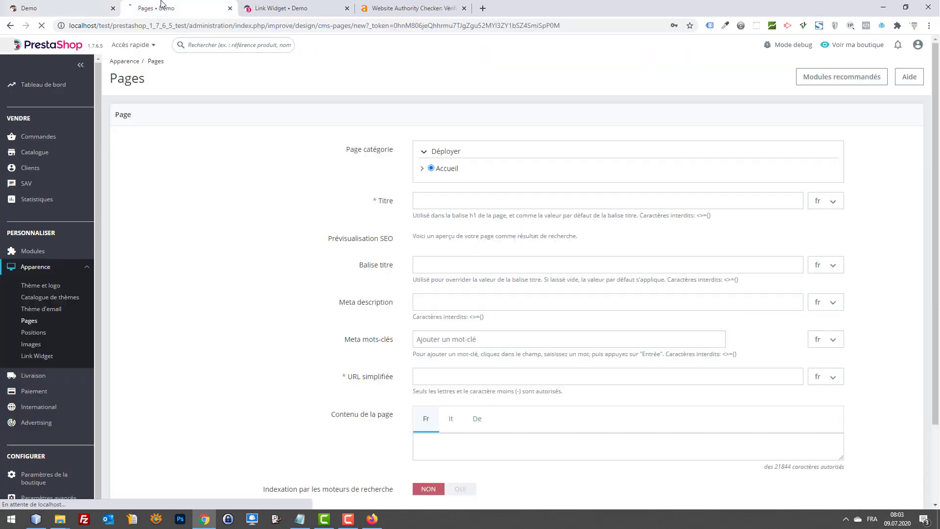
click(68, 8)
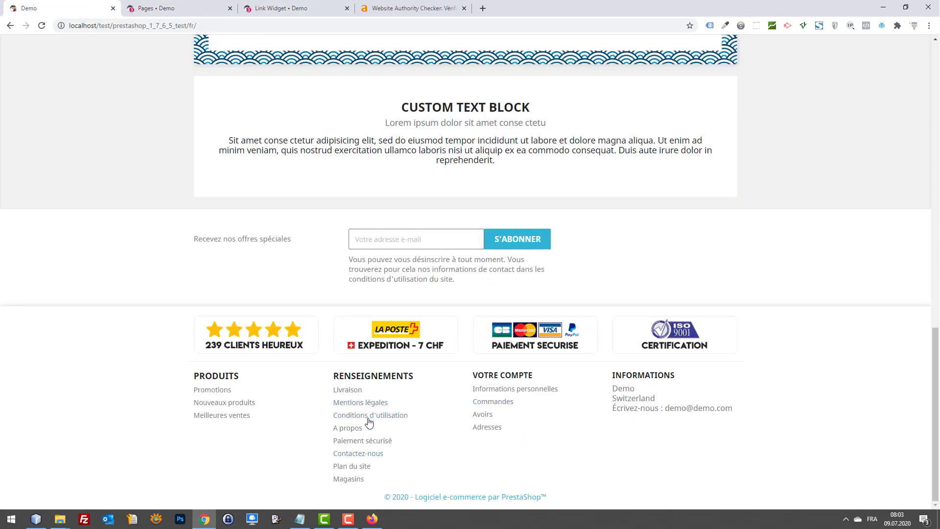
key(F5)
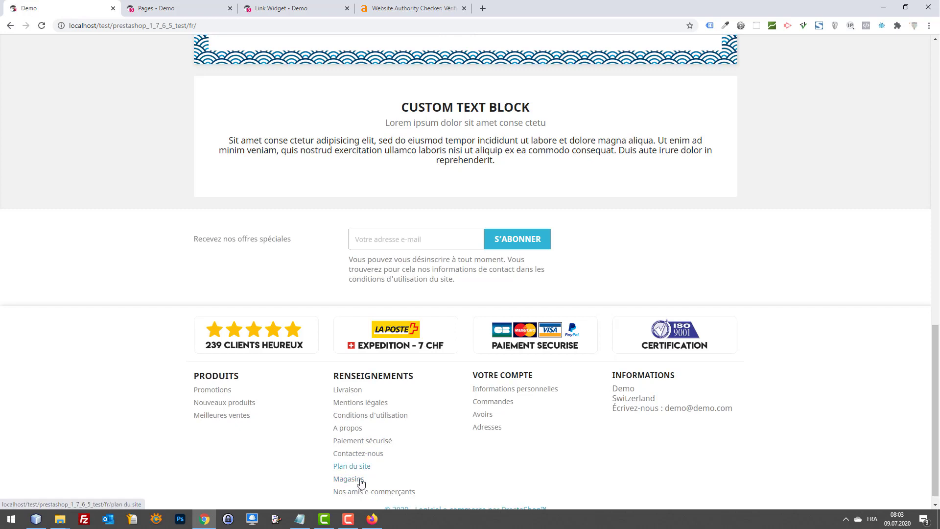
click(161, 8)
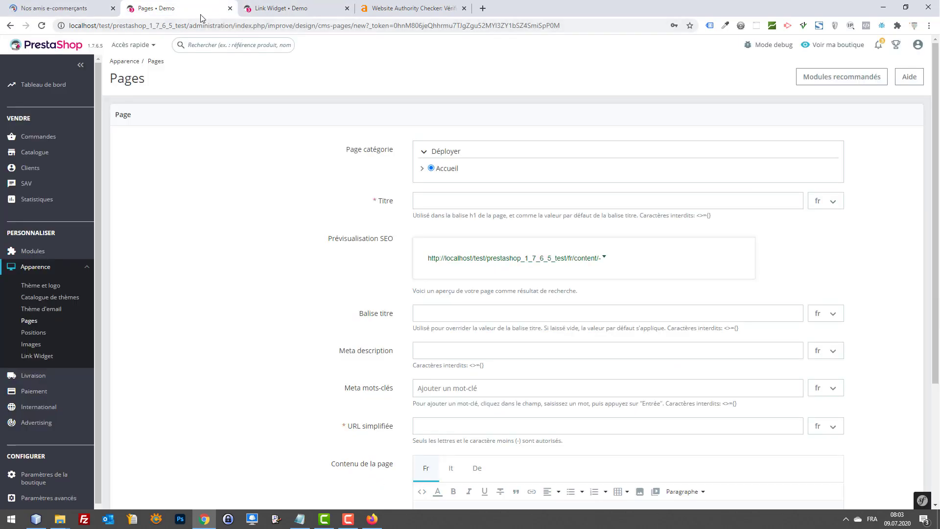
click(54, 8)
scroll(287, 278, down, 1)
scroll(288, 277, up, 1)
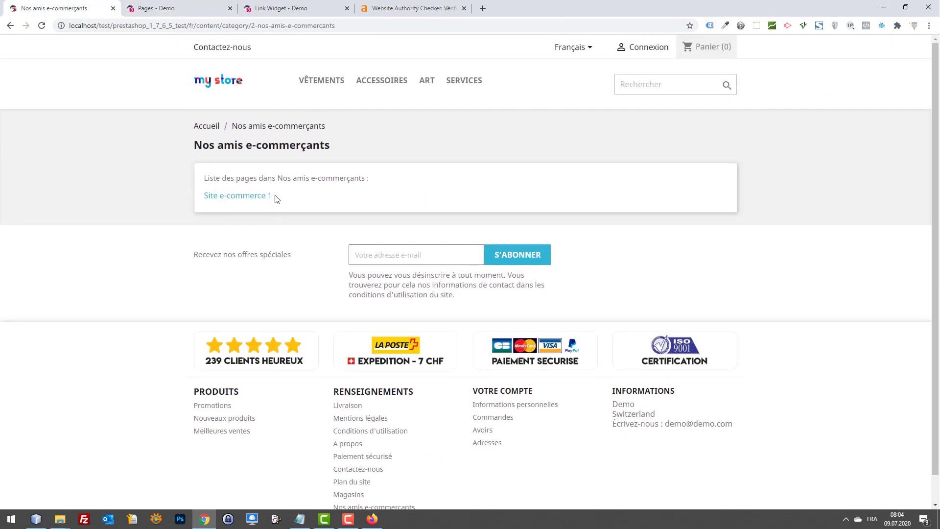
drag(274, 195, 209, 197)
Step: Title the page 'Site e-commerce 2', turn on Indexation and Affichée, and save with preview
click(222, 7)
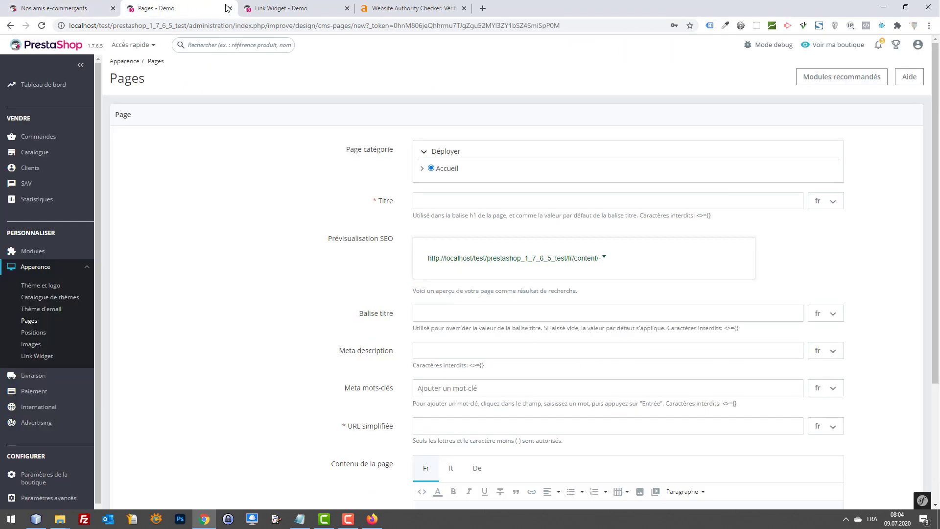
click(448, 198)
text(Site e-commerce 1)
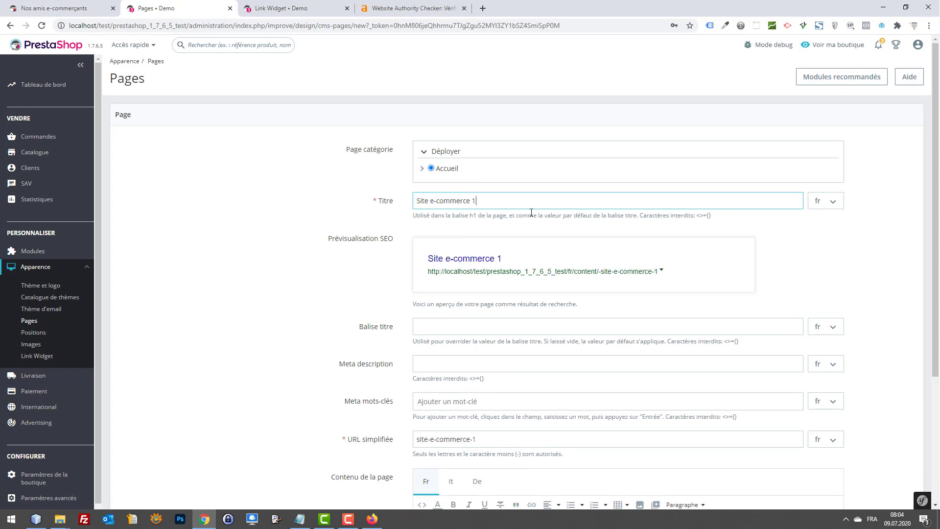
key(BackSpace)
text(2)
scroll(542, 190, down, 4)
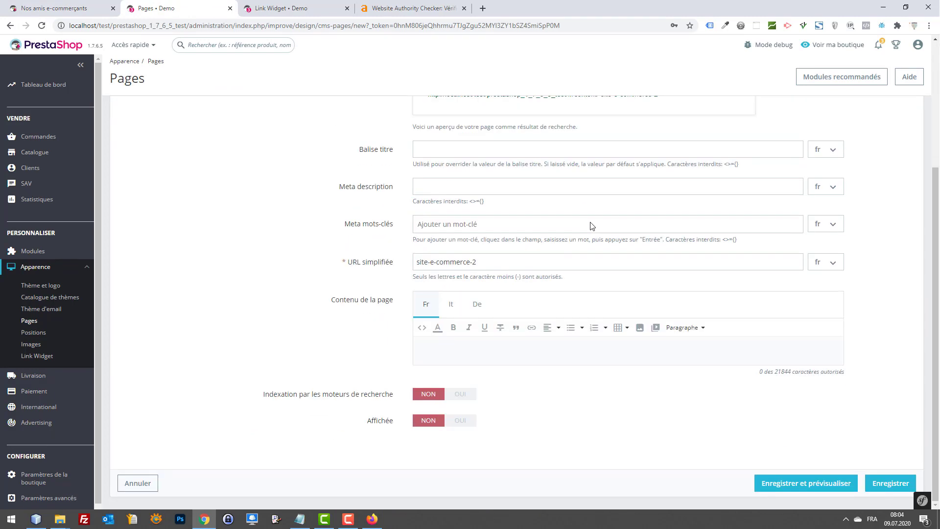
click(459, 399)
click(459, 421)
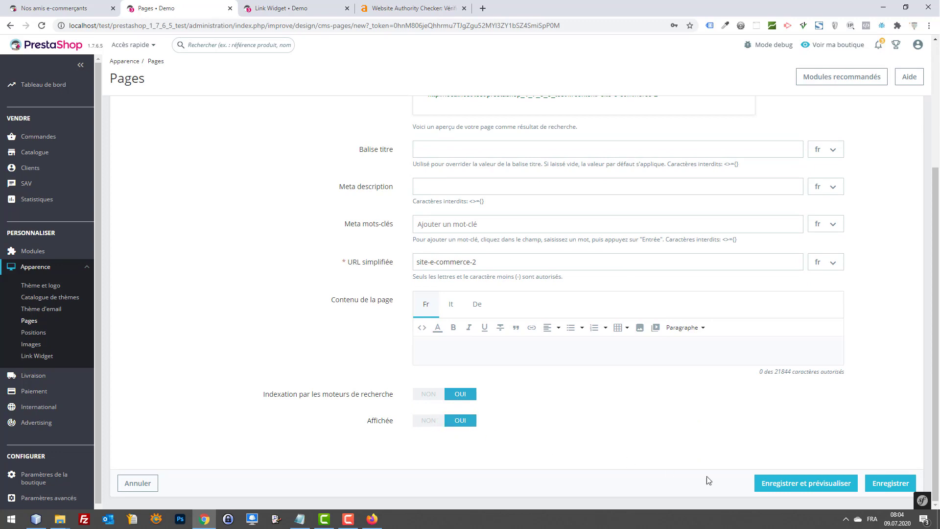
click(835, 484)
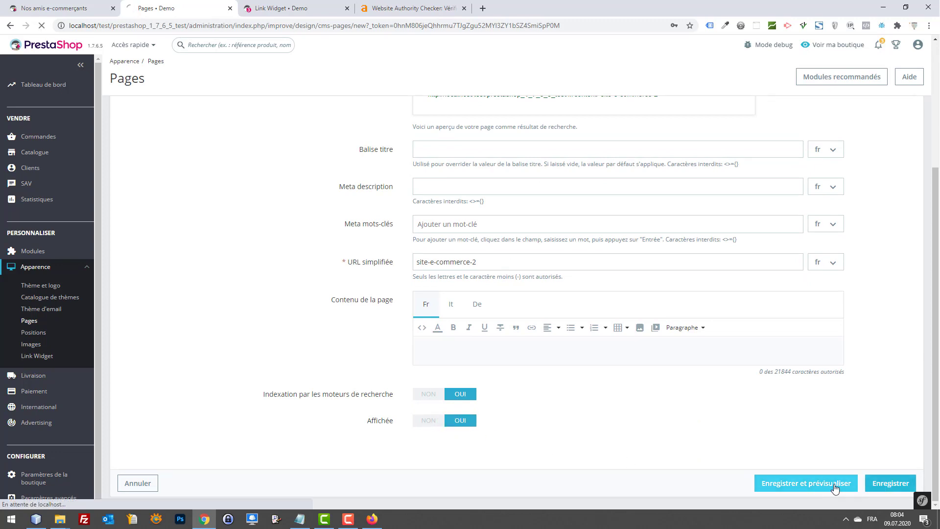
Step: Put Site e-commerce 2 in the Nos amis e-commerçants category, save, and reload the storefront category page
click(54, 6)
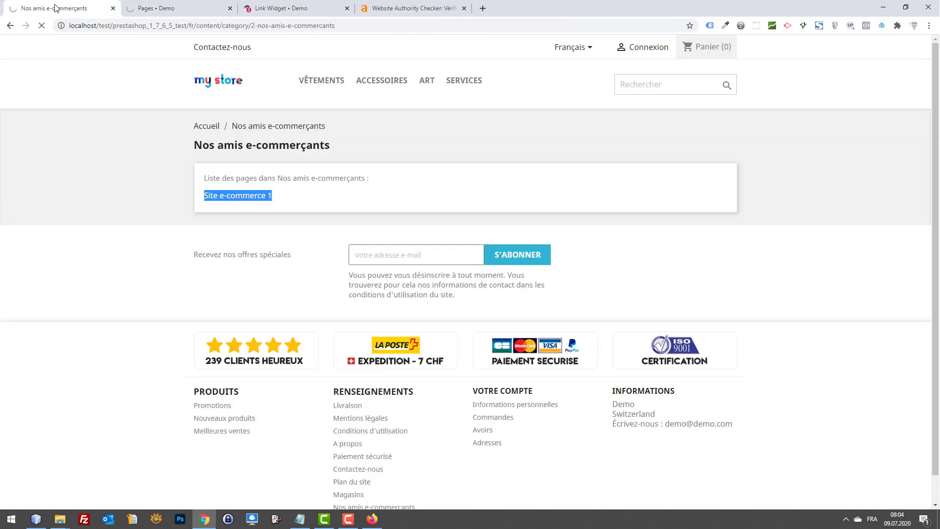
key(F5)
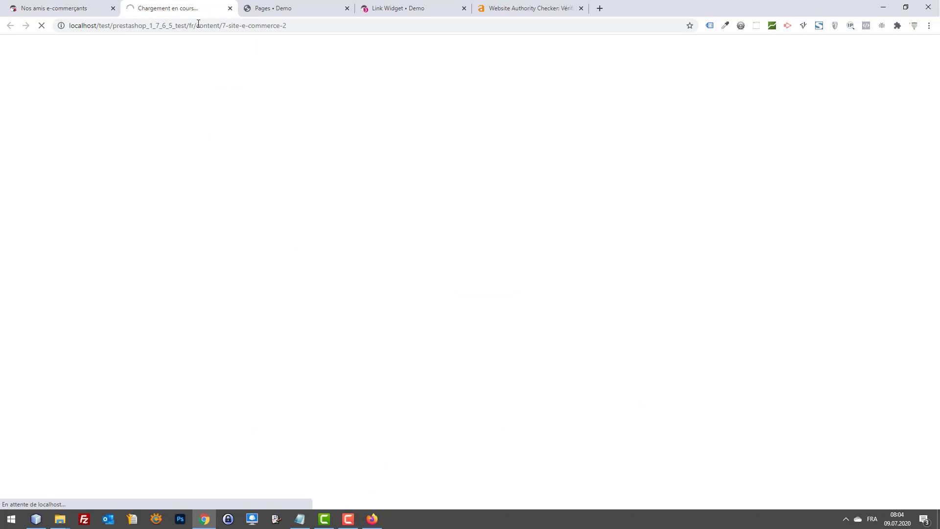
click(230, 9)
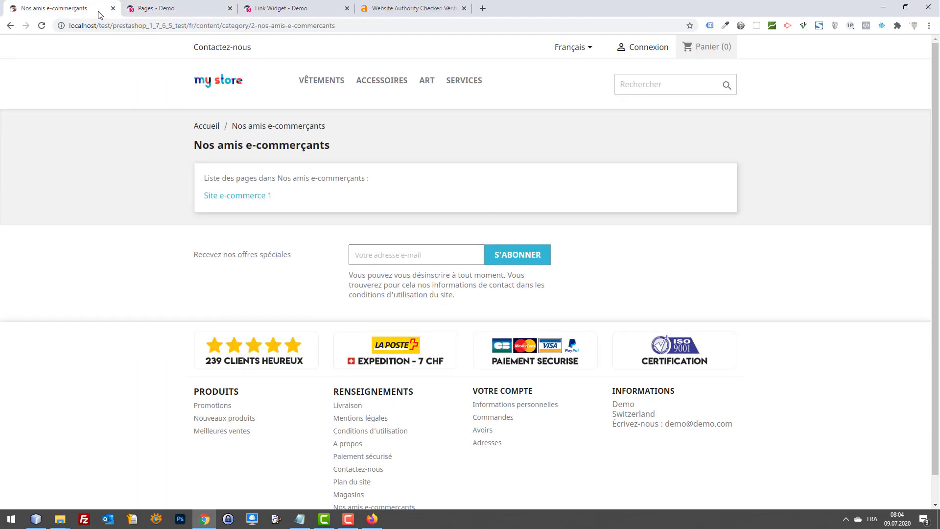
click(153, 6)
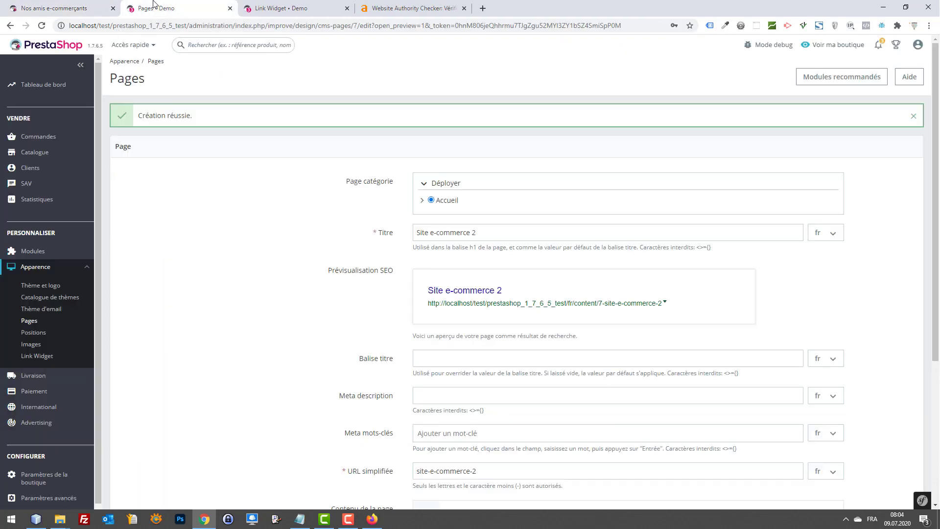
click(421, 199)
scroll(852, 337, down, 5)
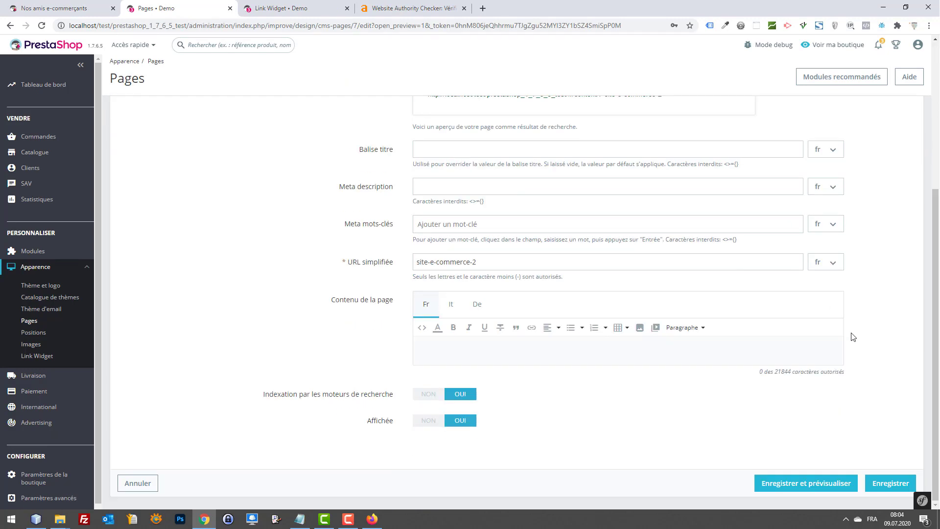
click(829, 484)
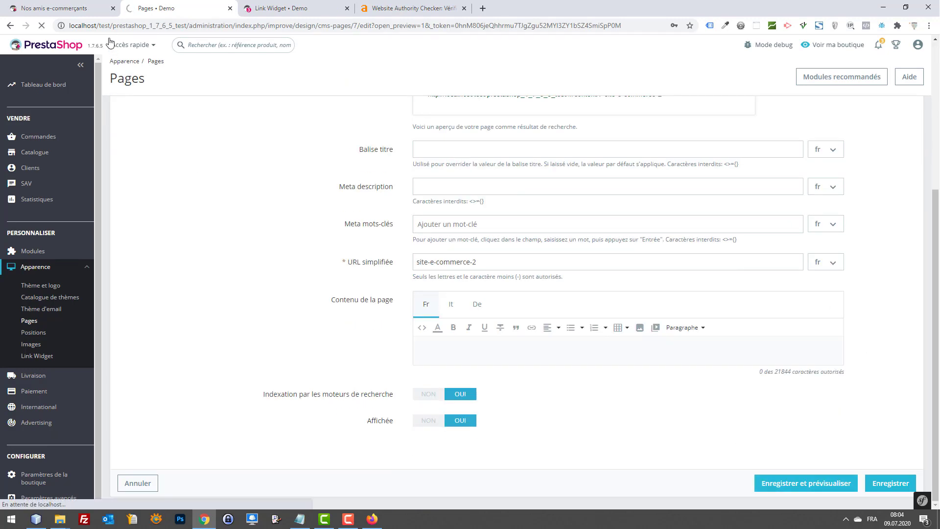
click(87, 4)
key(F5)
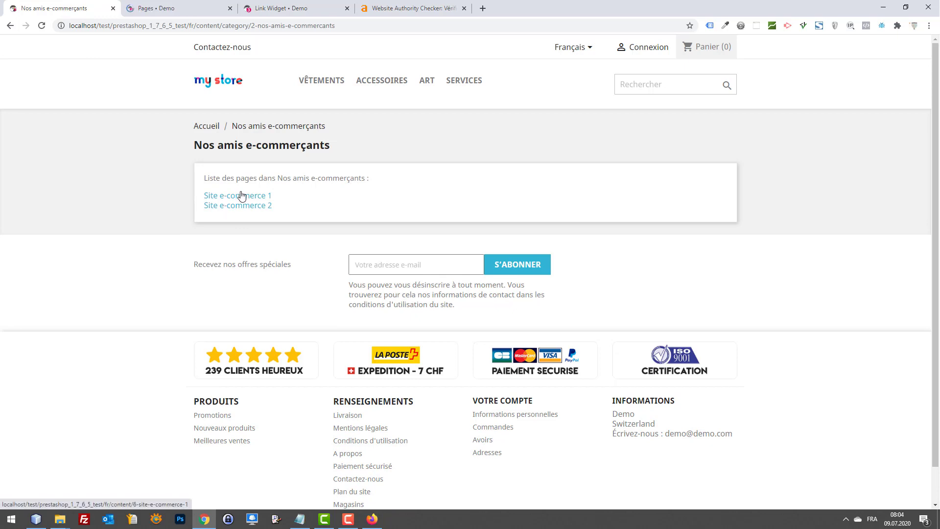
Step: Open Site e-commerce 2 and Site e-commerce 1 from the storefront category page to check them
click(241, 208)
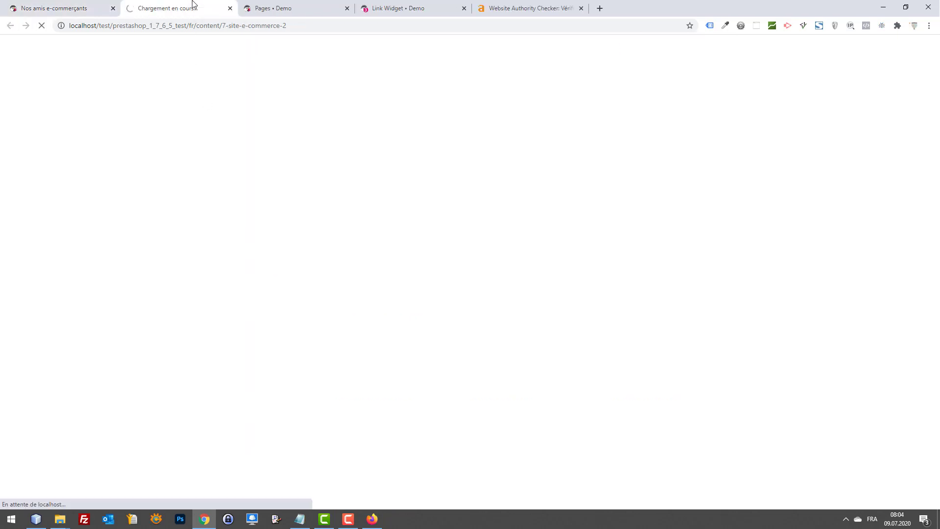
middle_click(193, 2)
click(230, 197)
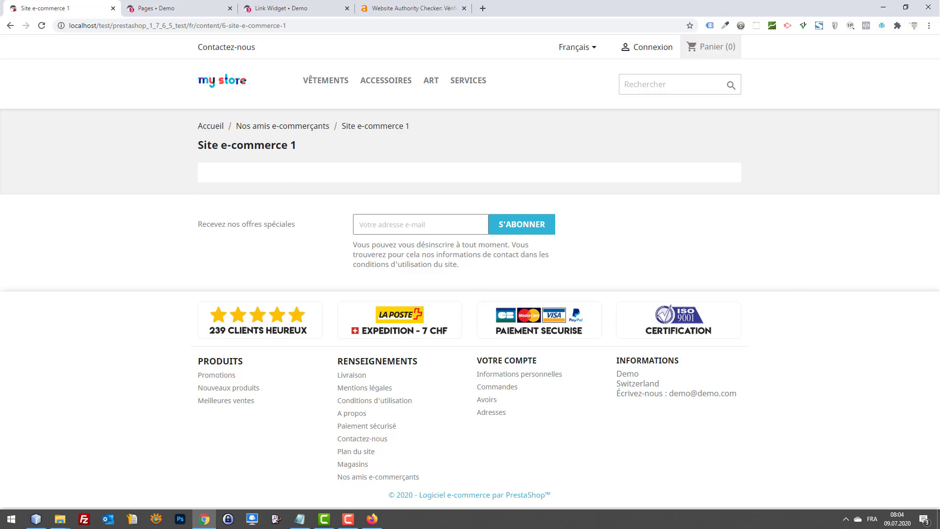
Step: Load the copied Webbax article address in a new browser tab
key(alt+Tab)
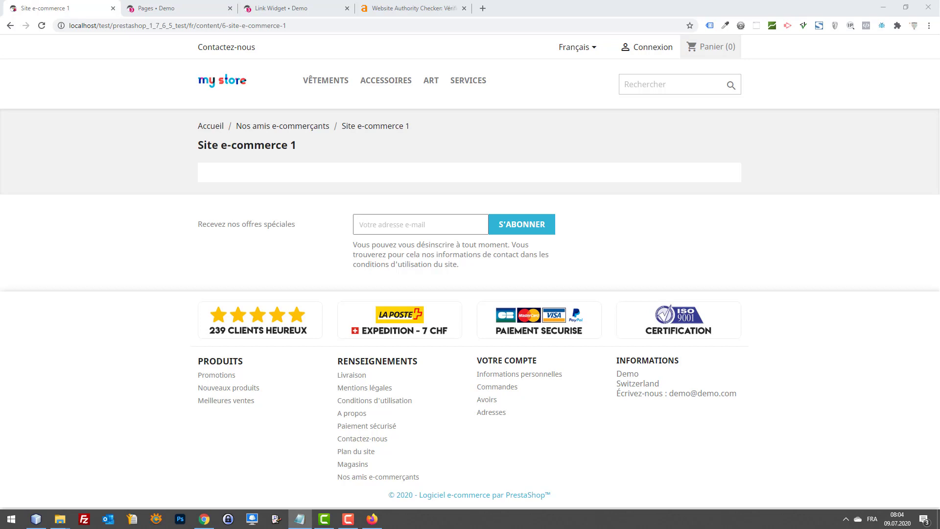
click(116, 235)
key(ctrl+t)
text(webbax.ch/2017/04/10/prestashop-1-7-optimiser-pages-cms-ep-18/)
key(Return)
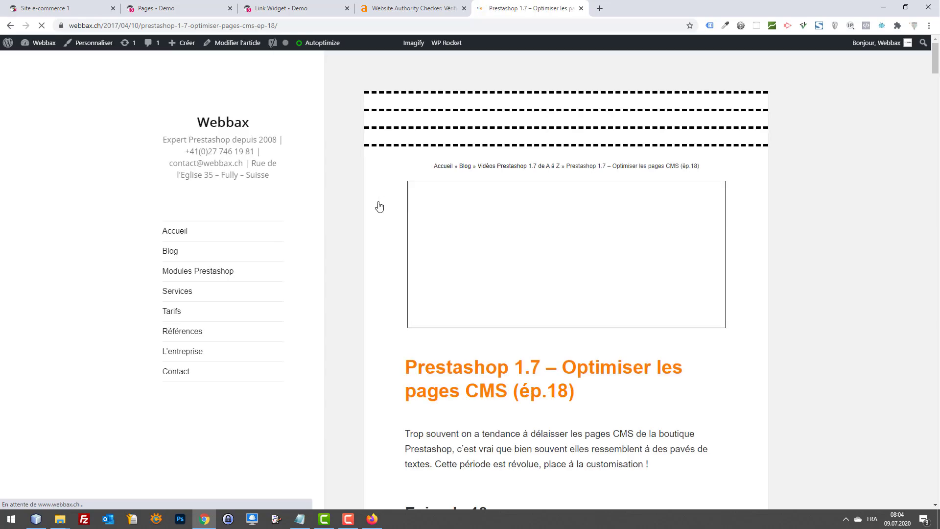
scroll(478, 264, down, 3)
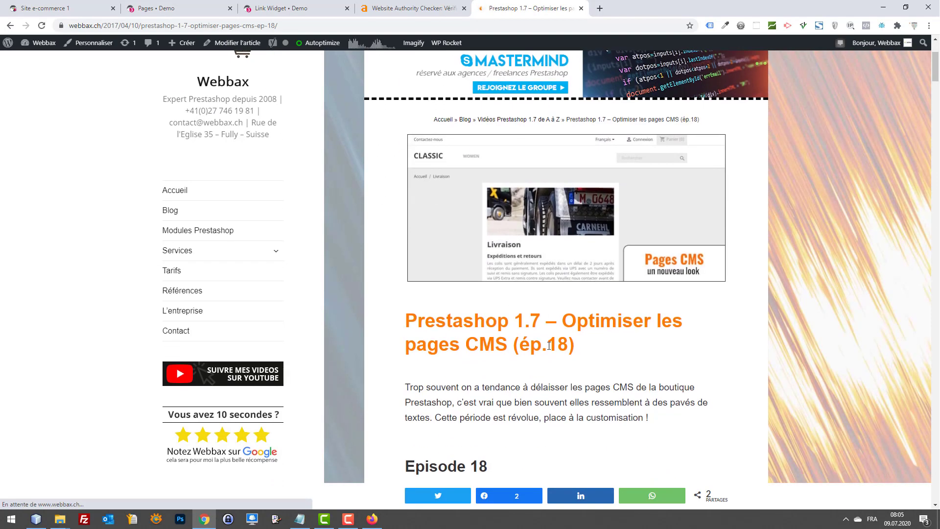
drag(597, 342, 478, 345)
click(596, 360)
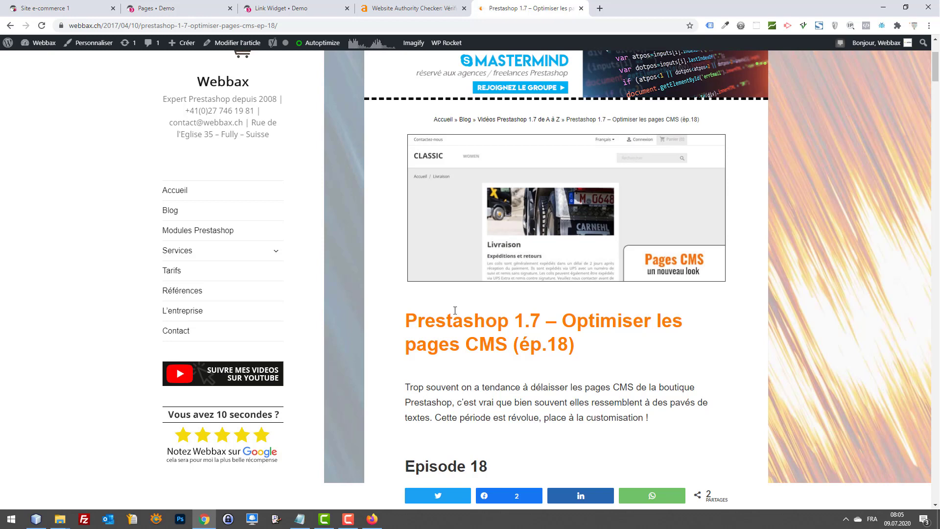
click(599, 9)
Step: Search Google for 'webbax joli blog'
text(webbax blog)
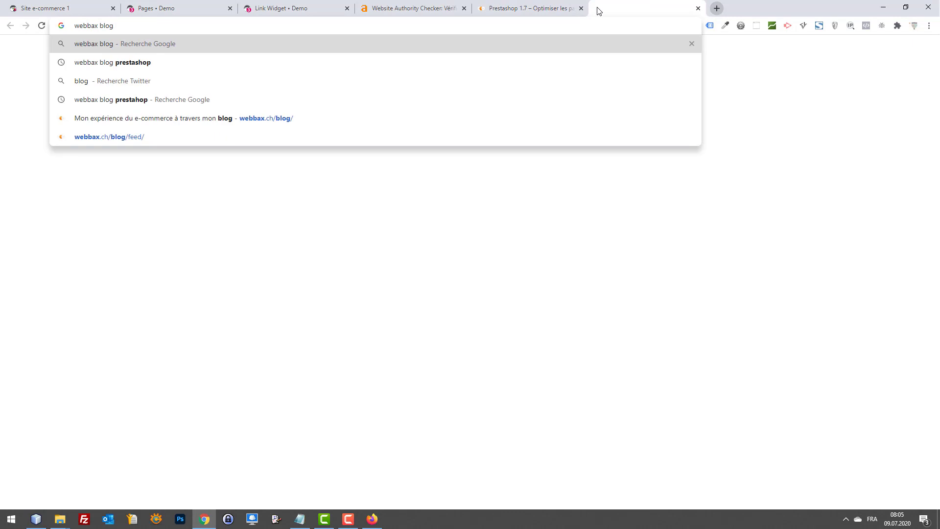
key(BackSpace)
key(BackSpace)
key(BackSpace)
key(BackSpace)
key(BackSpace)
text(joli )
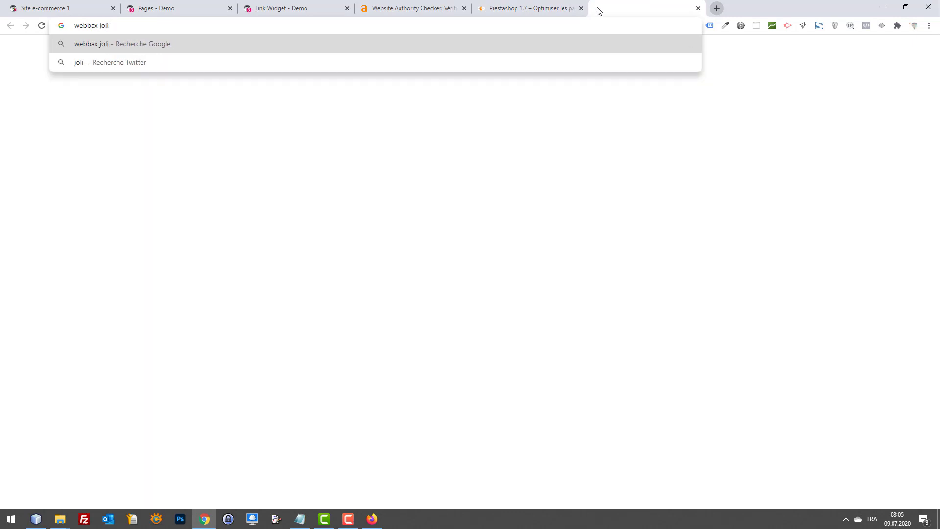
text(blog)
key(Return)
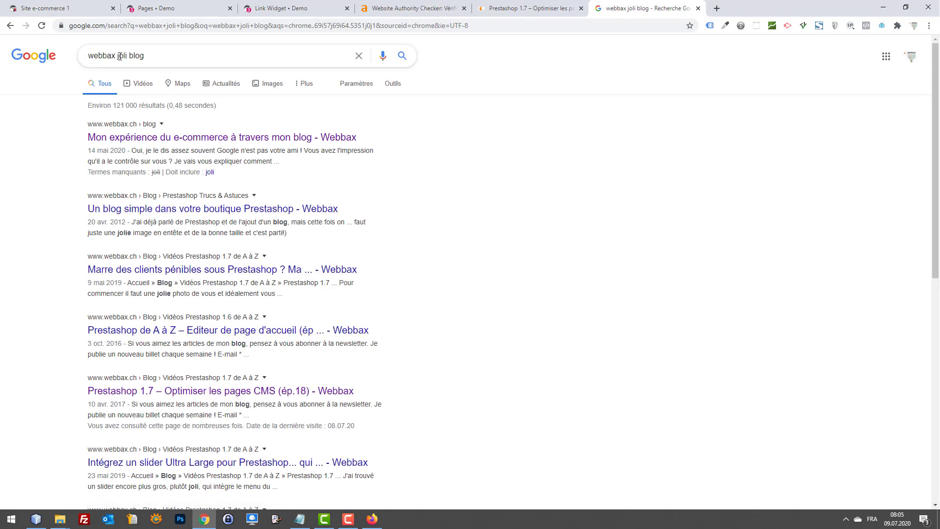
Step: Change the search to 'webbax cms blog' and open the 'Ajoutez un super blog à Prestashop' result
drag(119, 56, 251, 57)
text(cms blog)
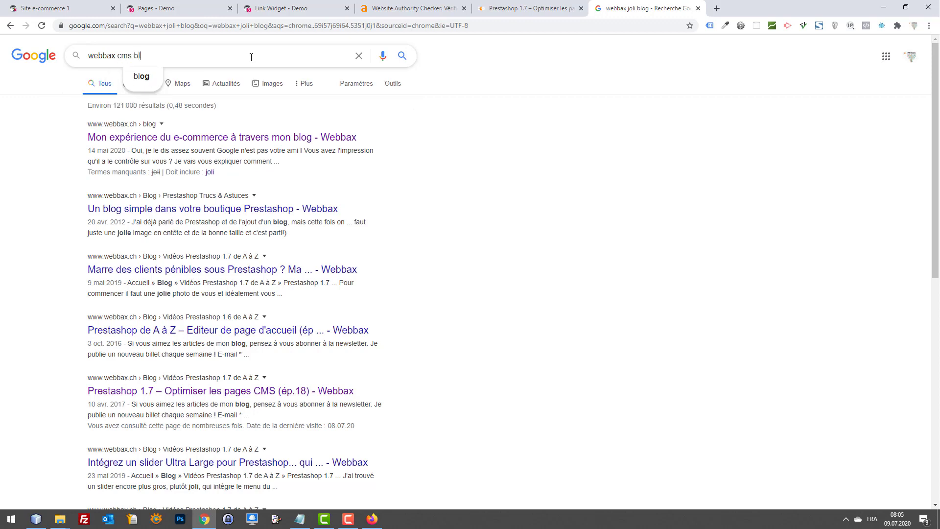
key(Return)
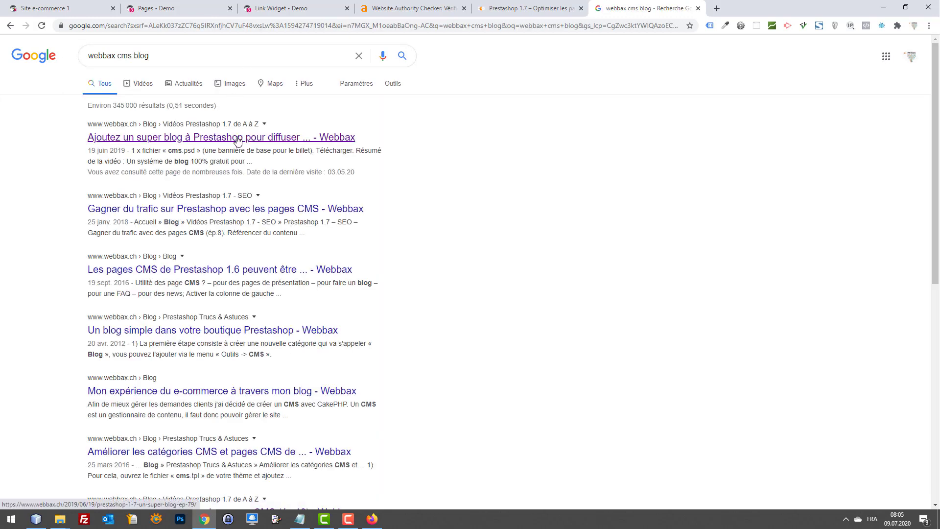
click(236, 138)
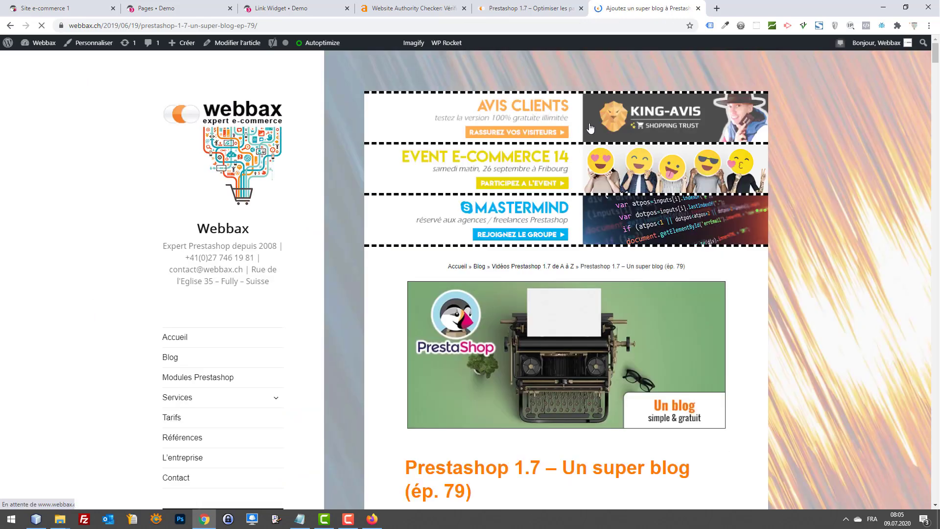
Step: Compare the super blog and Optimiser les pages CMS articles, then close the Webbax blog tabs
scroll(599, 124, down, 5)
scroll(599, 125, down, 20)
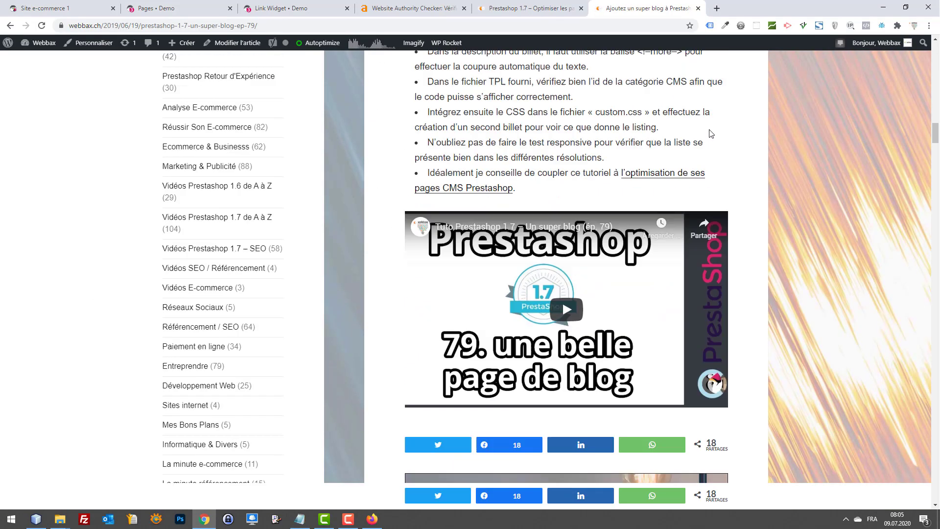
scroll(712, 131, up, 1)
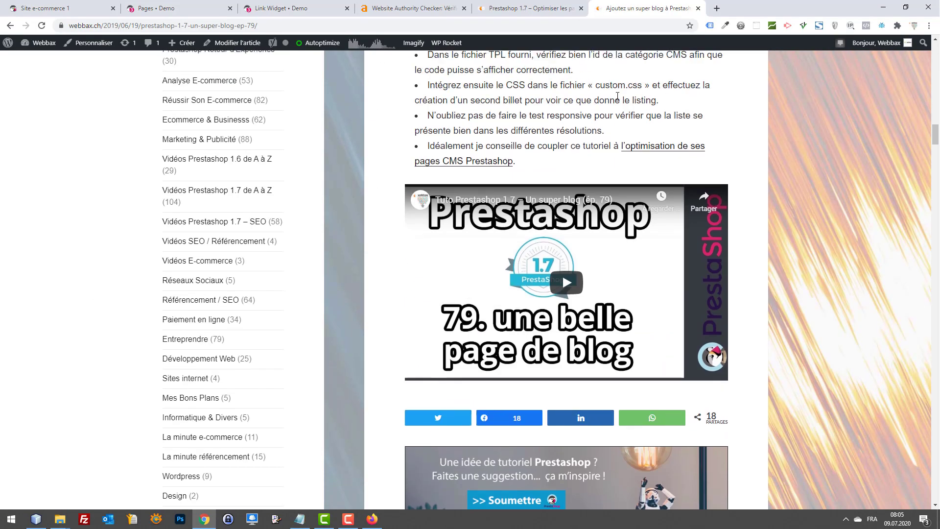
click(539, 9)
click(667, 6)
click(534, 8)
click(646, 7)
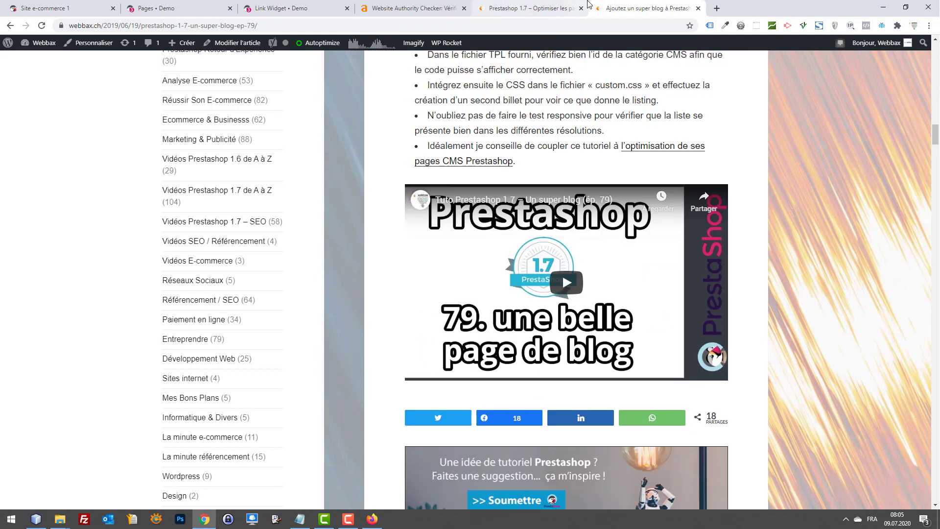
middle_click(625, 6)
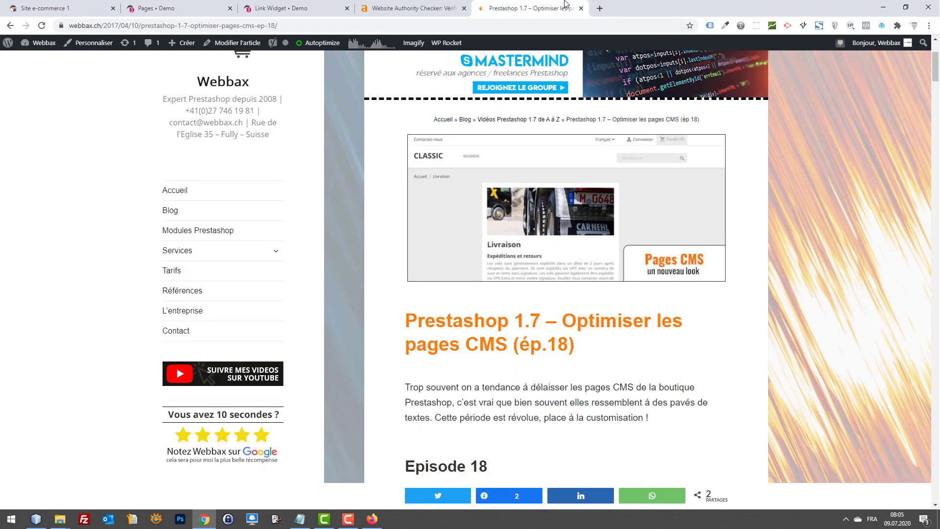
middle_click(565, 5)
Step: Review the Site e-commerce 2 page form in PrestaShop, then open a new browser tab
click(331, 5)
click(180, 3)
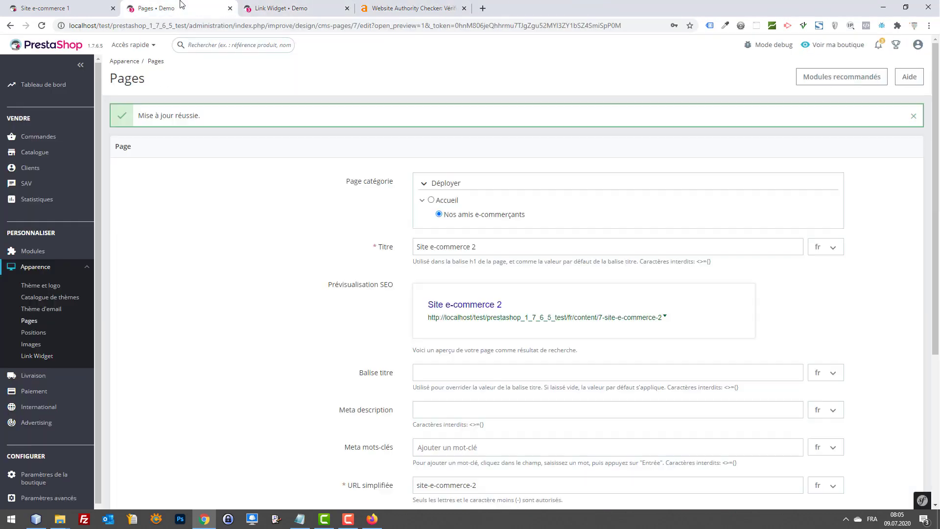
scroll(590, 190, down, 5)
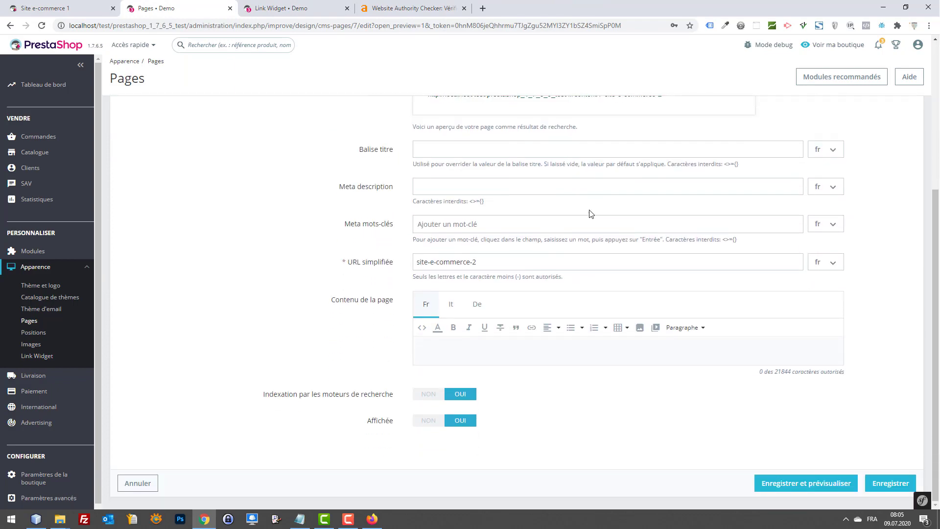
scroll(455, 349, up, 5)
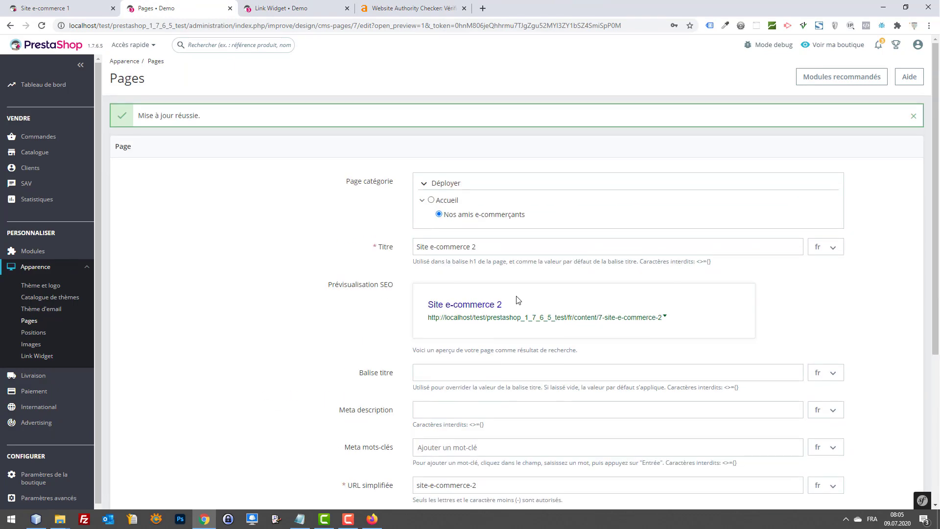
scroll(516, 300, down, 4)
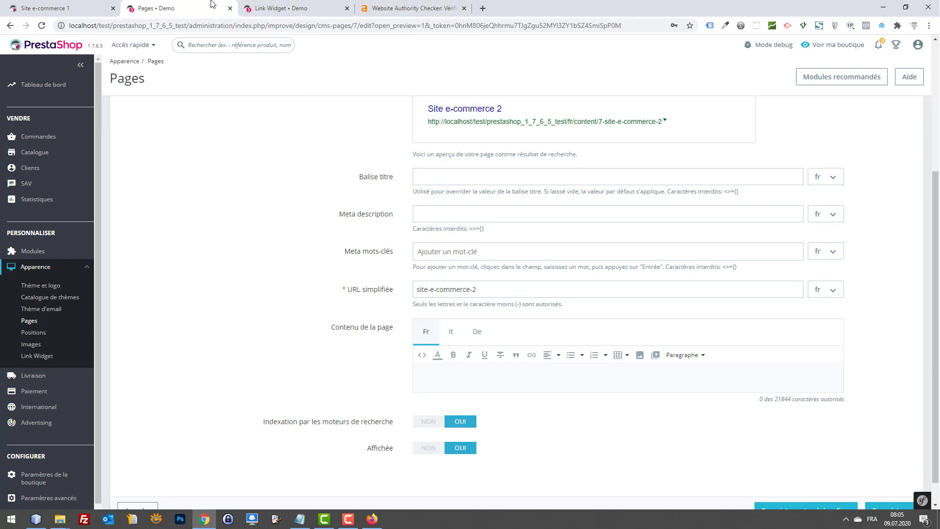
key(ctrl+t)
Step: Generate five Lorem Ipsum paragraphs on lipsum.com and select the first four
text(lor)
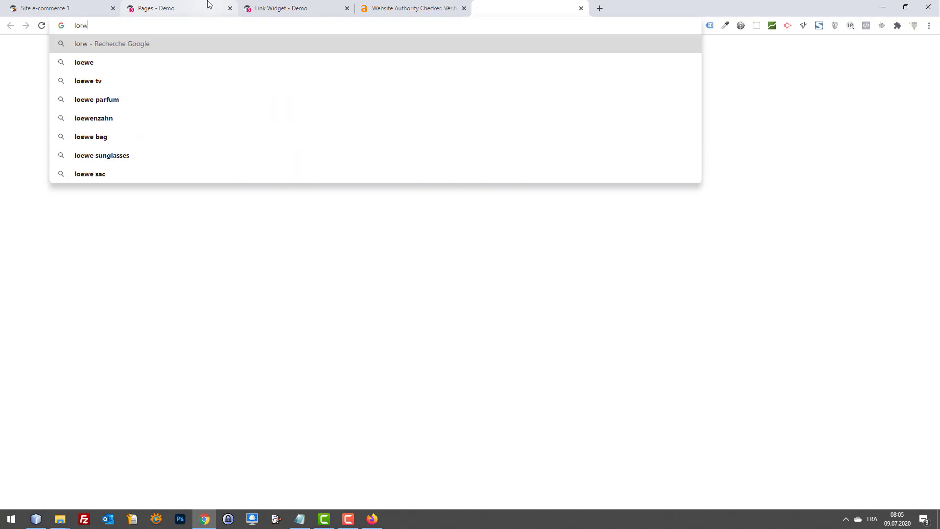
text(em ipsum)
key(Return)
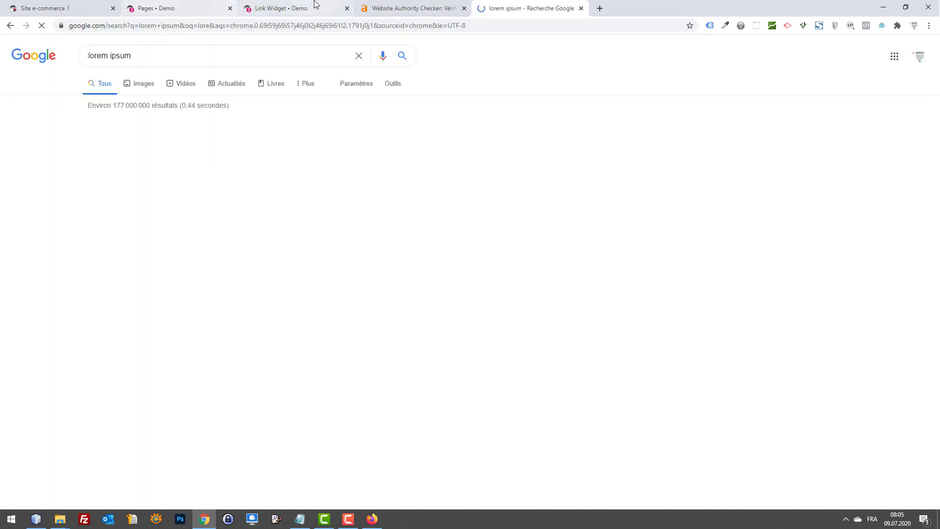
click(130, 141)
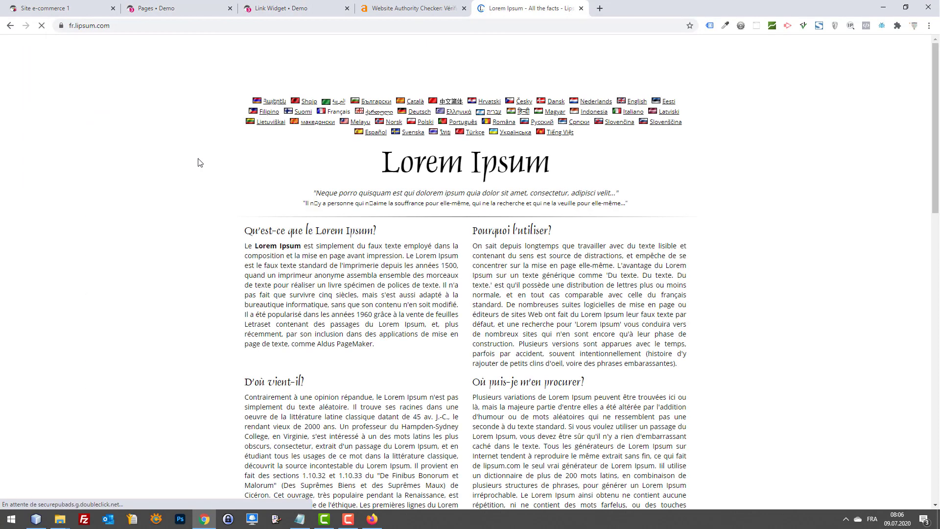
scroll(372, 264, down, 10)
scroll(597, 176, up, 2)
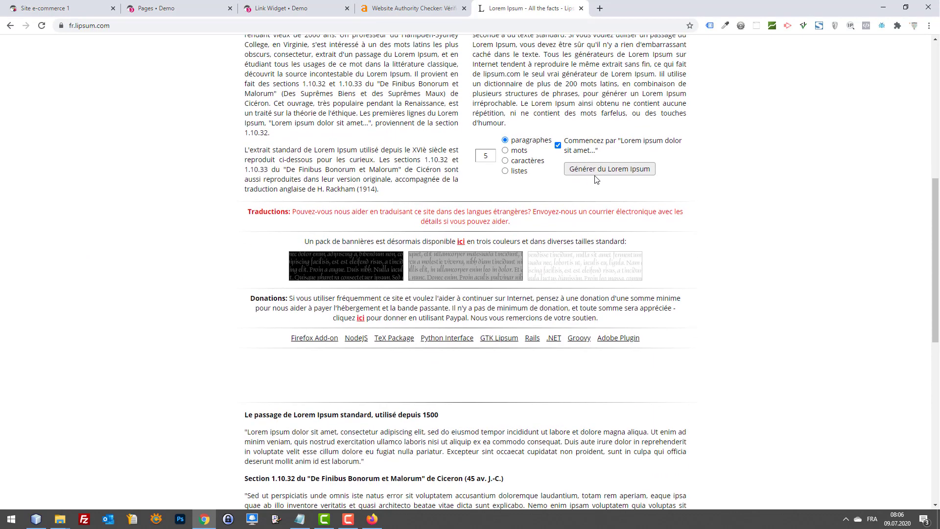
click(602, 169)
scroll(395, 235, down, 3)
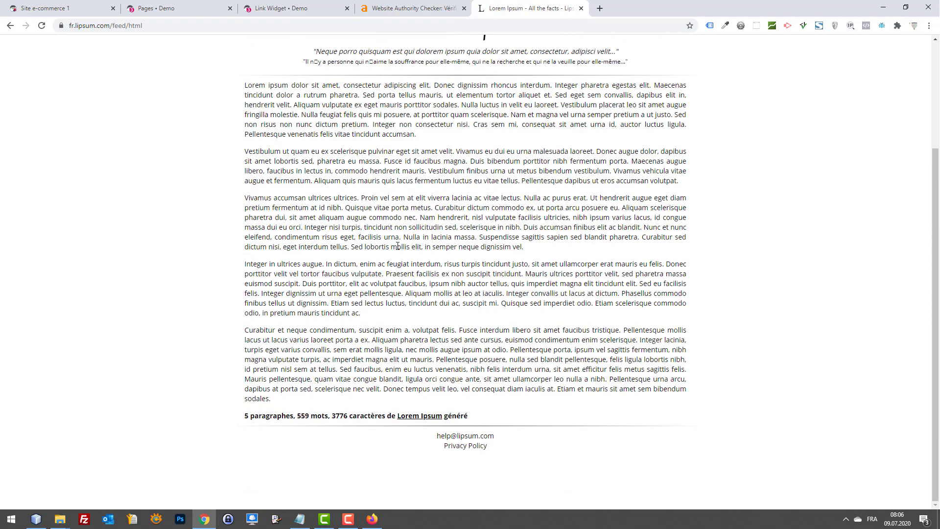
drag(378, 313, 240, 92)
key(ctrl+c)
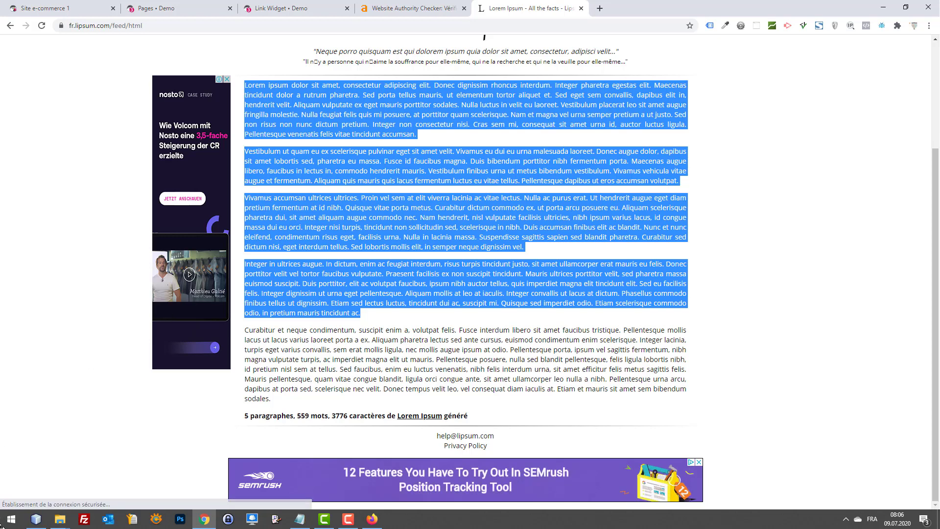
Step: Launch Microsoft Word from the Start menu
click(1, 523)
click(3, 521)
text(wo)
click(97, 281)
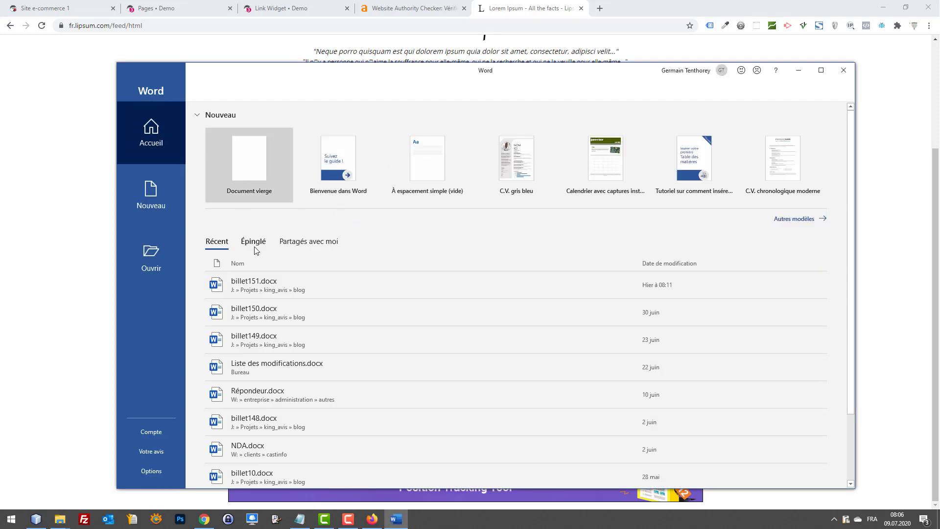
Step: Paste the Lorem Ipsum paragraphs into a new blank Word document
click(158, 191)
click(235, 192)
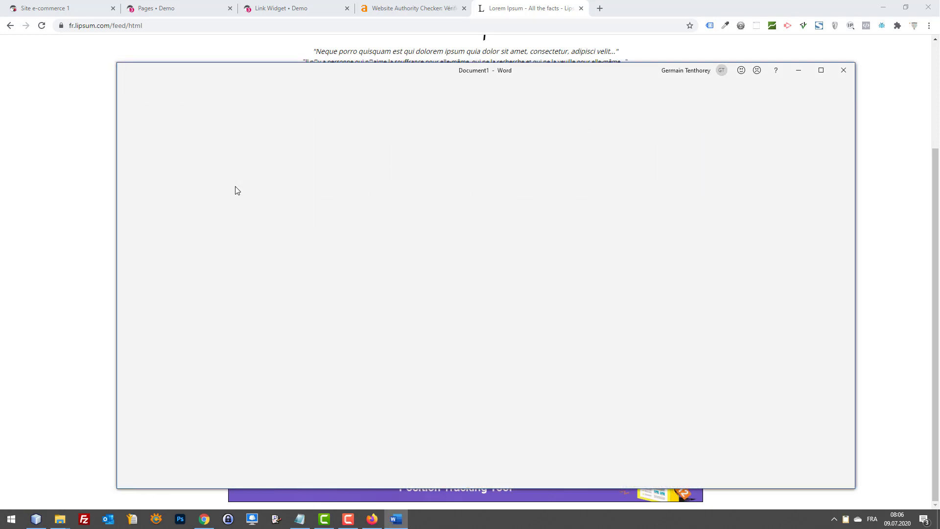
key(ctrl+v)
scroll(591, 234, up, 2)
scroll(591, 234, down, 5)
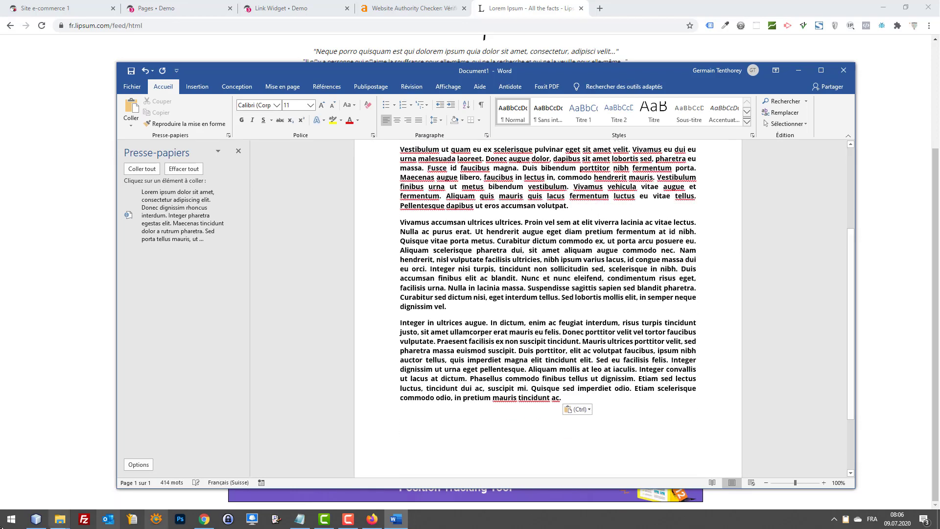
Step: Paste the text into Notepad and copy it back as unformatted text
click(2, 524)
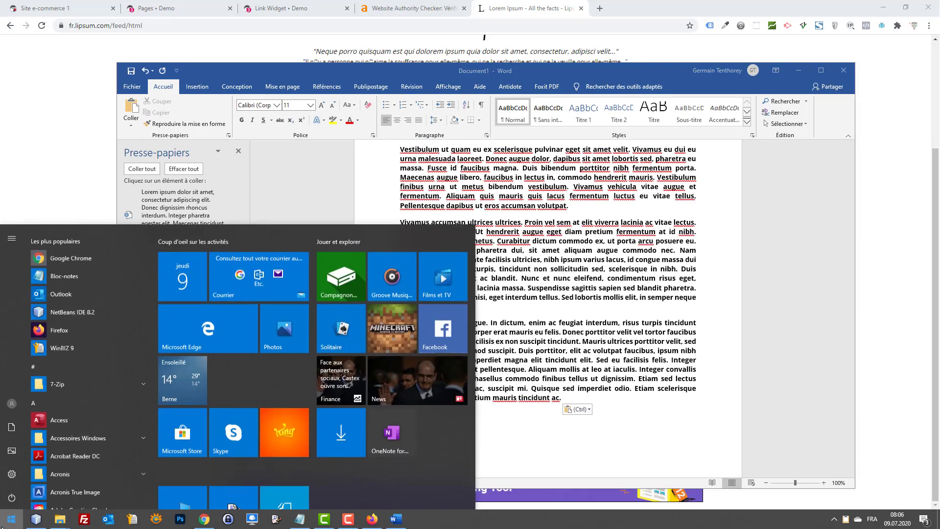
text(bloc)
key(Return)
key(ctrl+v)
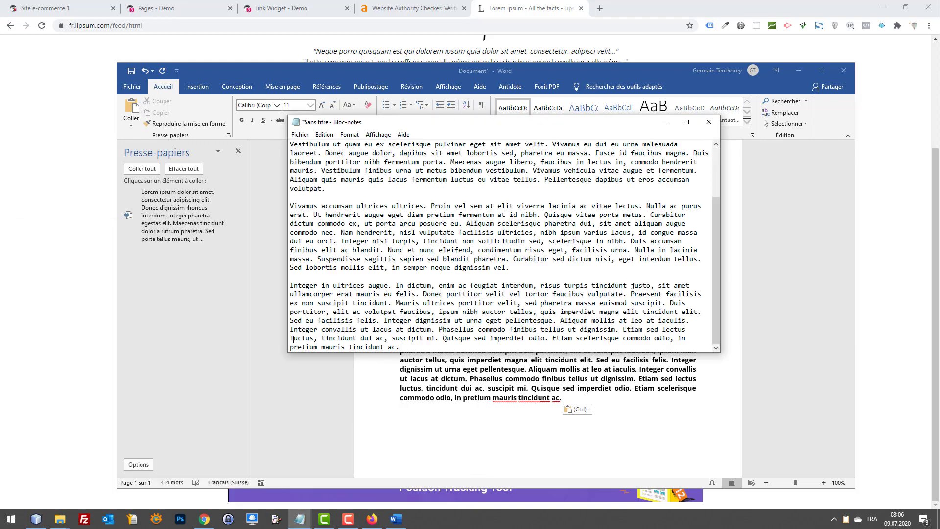
key(ctrl+a)
key(ctrl+c)
Step: Replace the Word document's bold text with the plain version and select it all
click(663, 122)
key(ctrl+a)
key(ctrl+v)
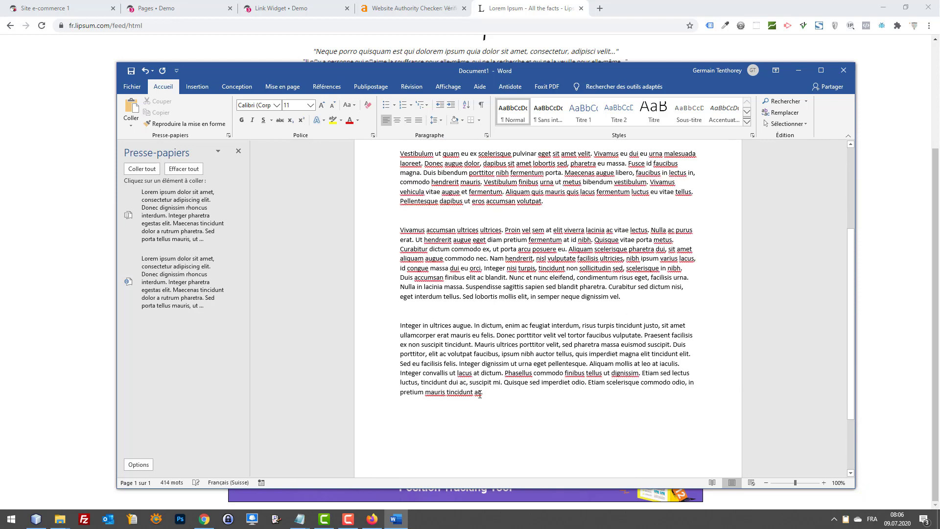
click(463, 384)
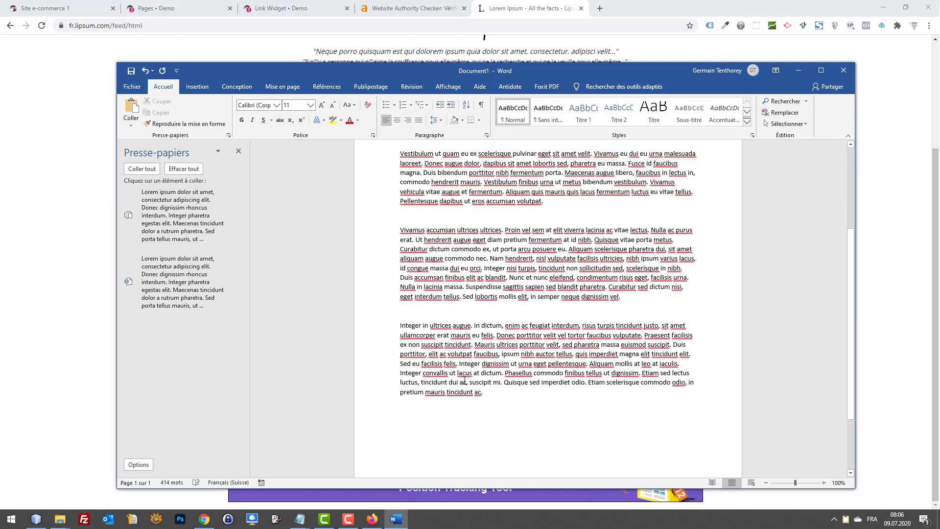
scroll(528, 323, up, 3)
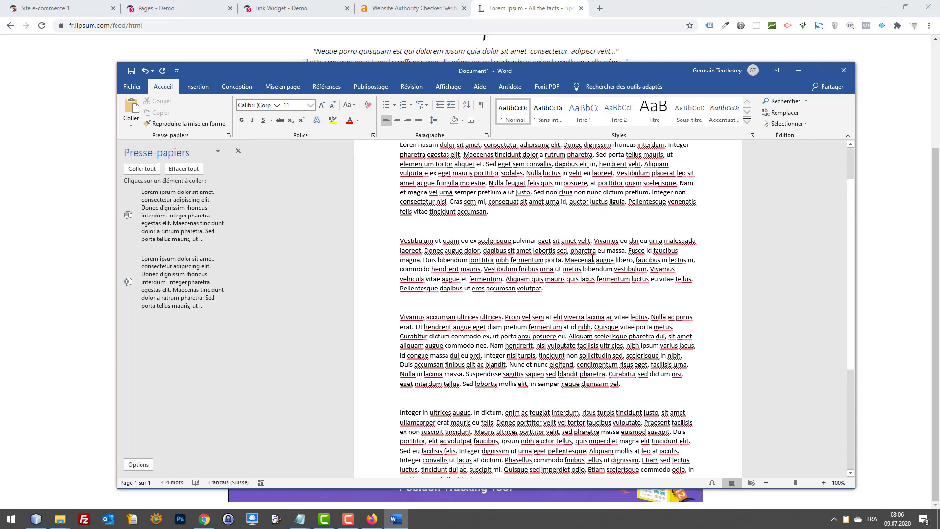
scroll(576, 336, down, 3)
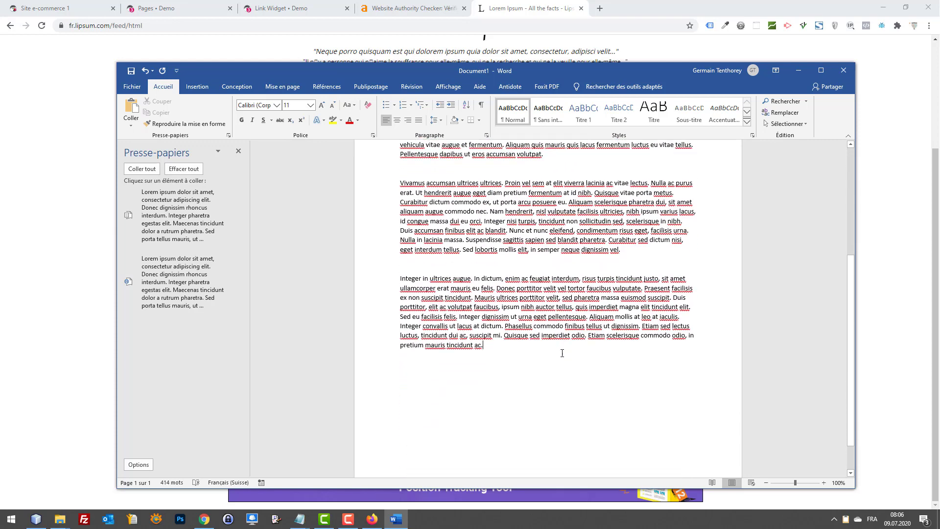
key(ctrl+a)
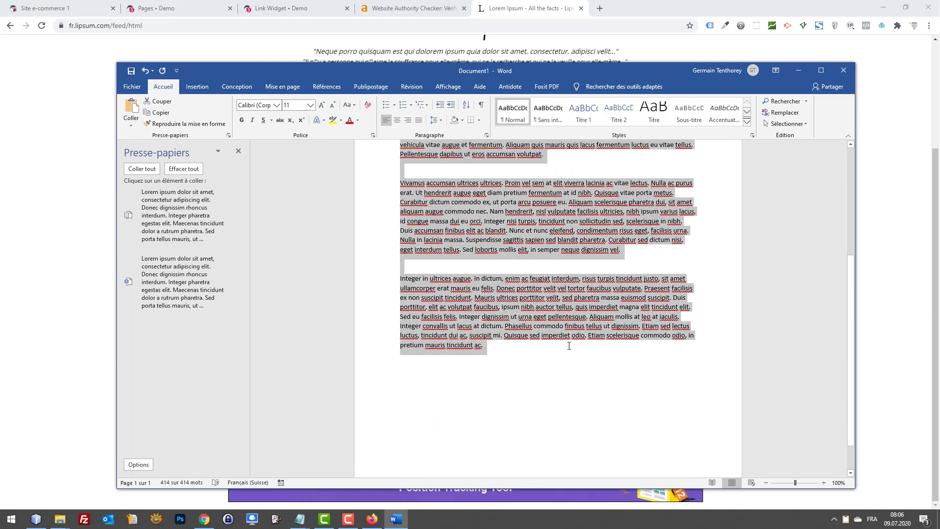
Step: Paste the plain Lorem Ipsum text into the Site e-commerce 2 page content and save it
key(ctrl+c)
click(192, 8)
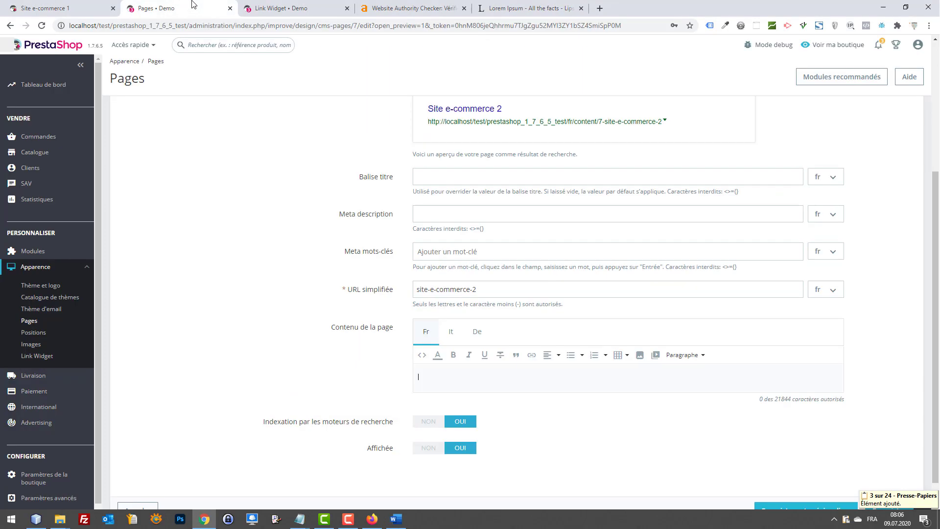
key(ctrl+v)
scroll(840, 409, down, 5)
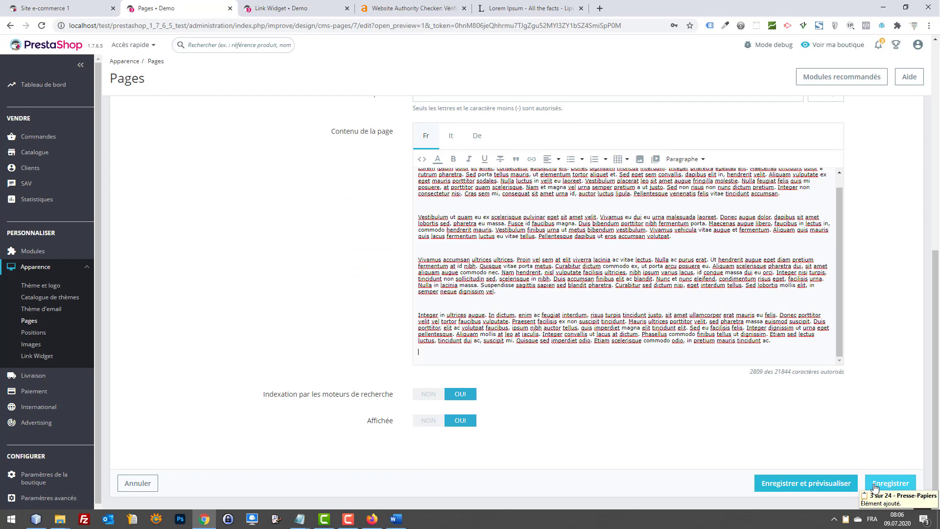
click(872, 486)
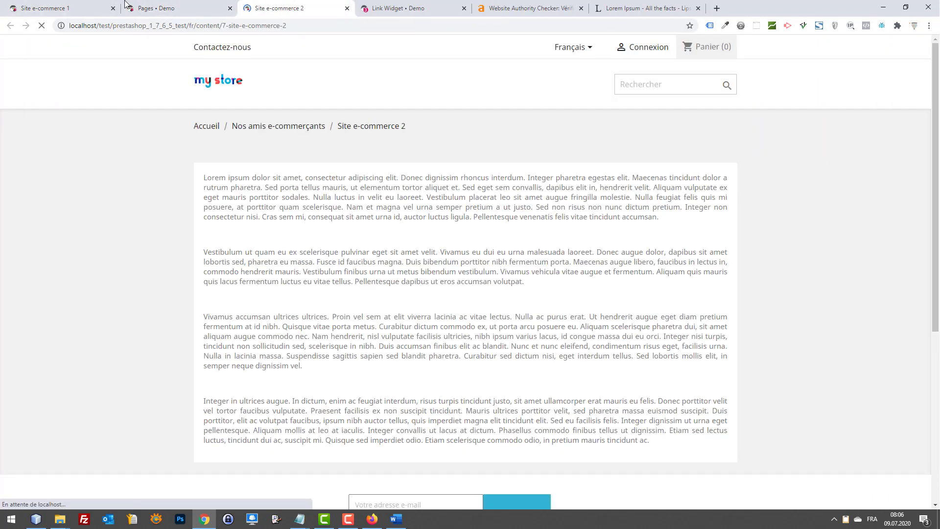
Step: Close the Site e-commerce 1 tab and check the Site e-commerce 2 storefront page
click(66, 7)
key(ctrl+w)
click(214, 5)
scroll(415, 202, down, 2)
scroll(215, 173, up, 1)
scroll(213, 173, up, 3)
Step: Delete the blank lines after the first and second Lorem Ipsum paragraphs in the page content
click(84, 7)
scroll(516, 320, down, 5)
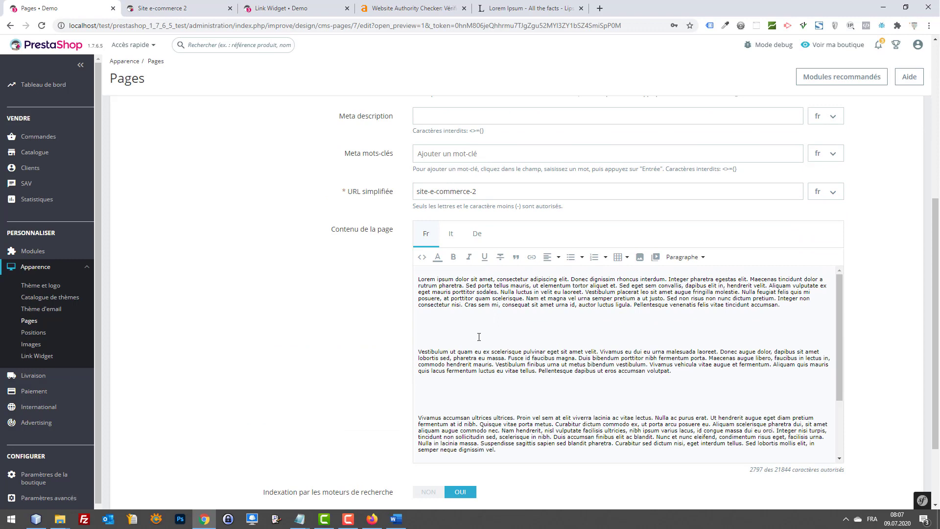
click(480, 336)
key(BackSpace)
key(BackSpace)
key(BackSpace)
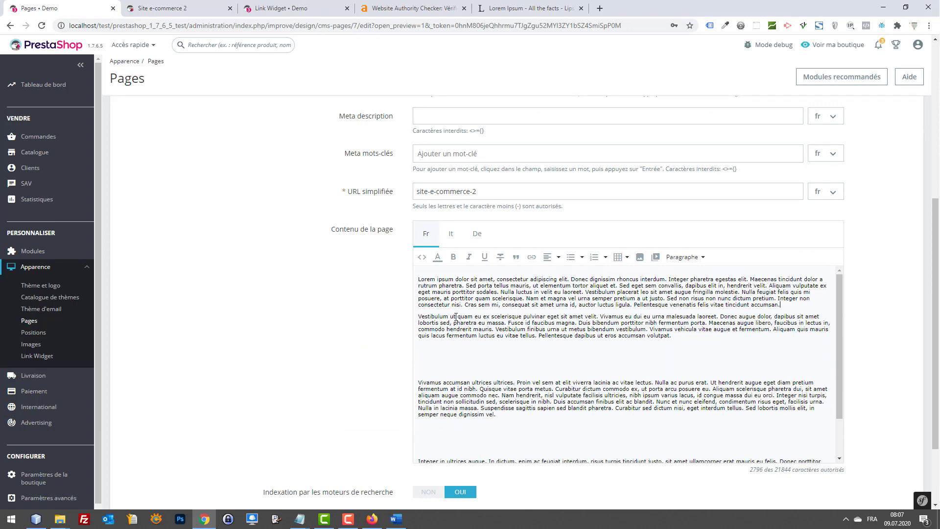
click(454, 366)
key(BackSpace)
key(BackSpace)
key(BackSpace)
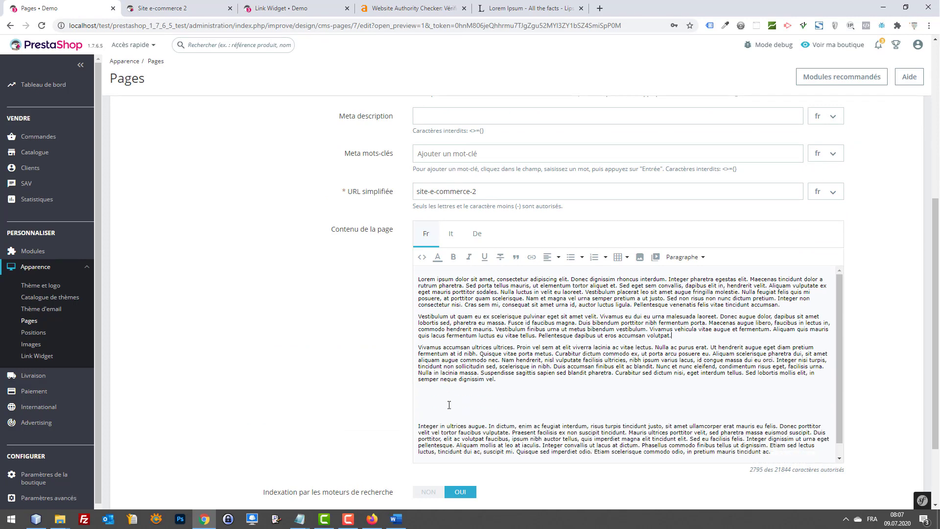
Step: Delete the two blank lines before the fourth paragraph
click(425, 401)
key(BackSpace)
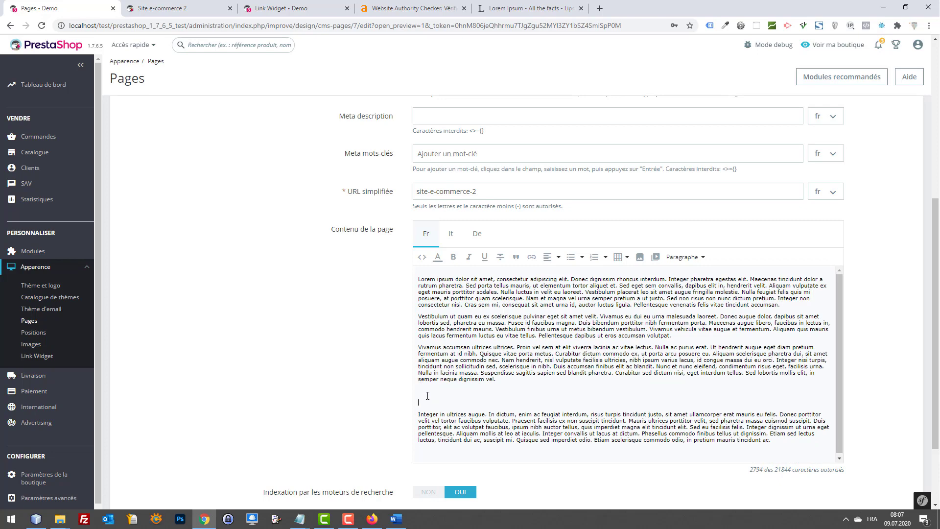
key(BackSpace)
drag(744, 420, 632, 333)
click(632, 334)
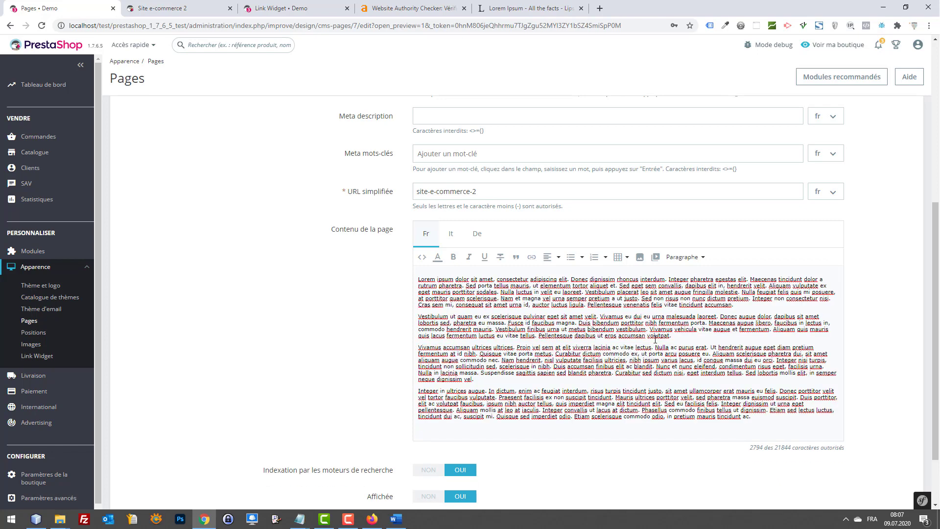
Step: Replace 'bibendum' in the second paragraph with 'Webbax' and select the new word
drag(614, 330, 593, 332)
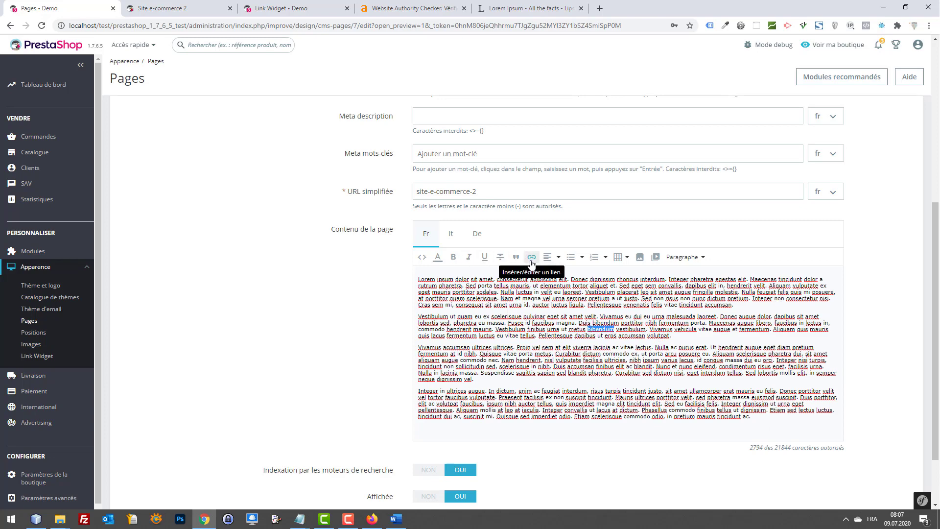
click(596, 332)
double_click(596, 330)
text(Webbax)
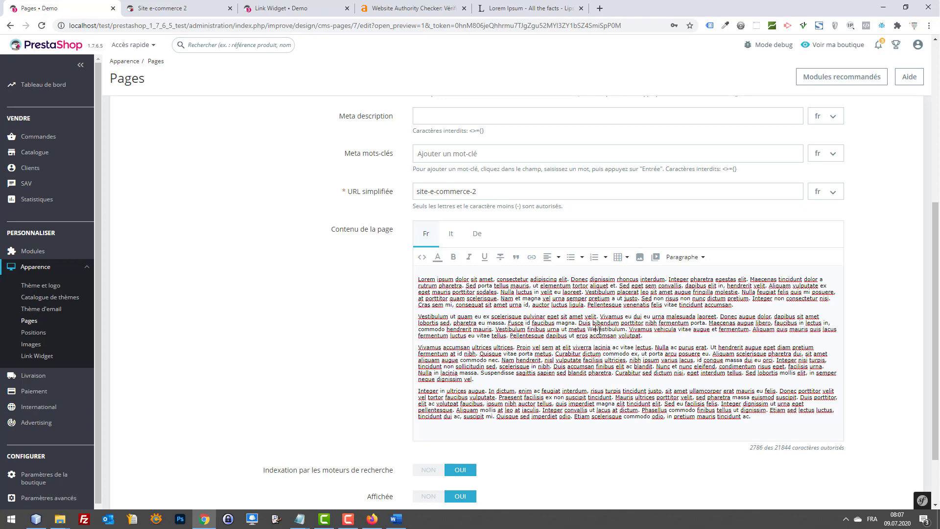
double_click(607, 329)
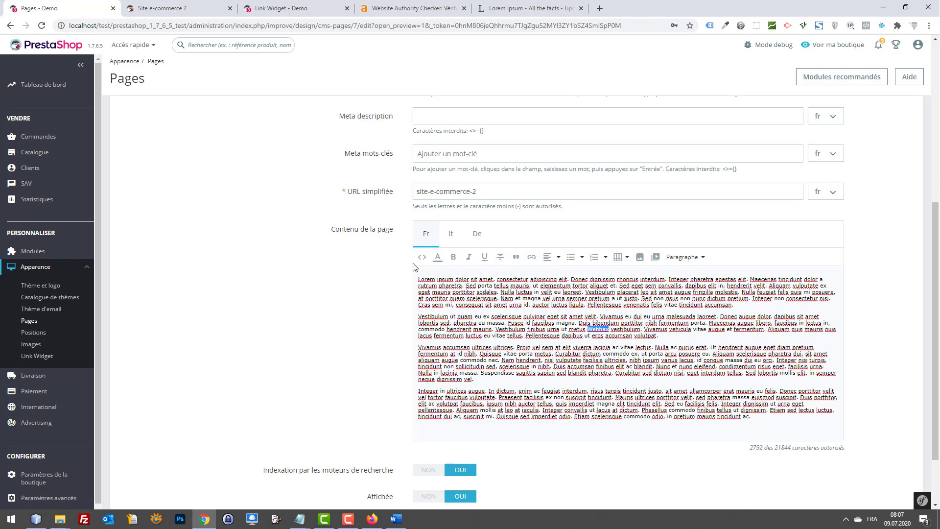
click(532, 257)
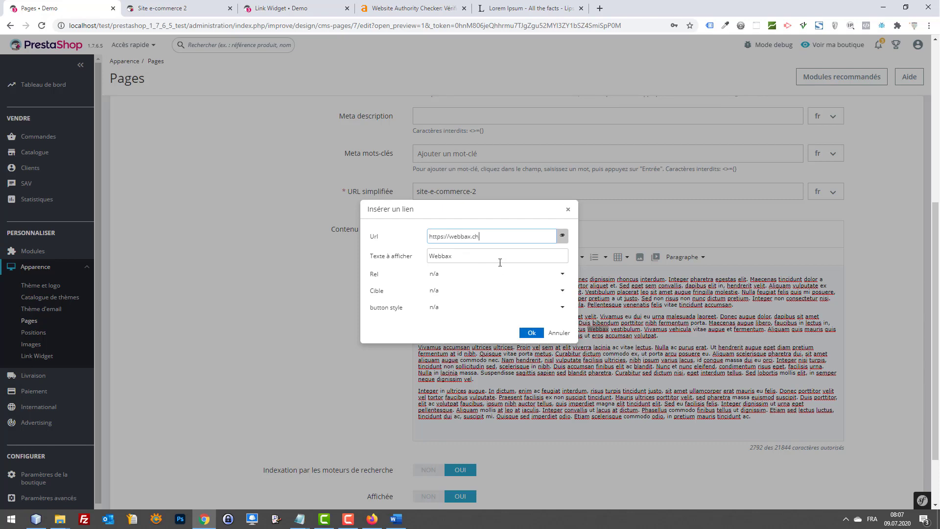
click(480, 274)
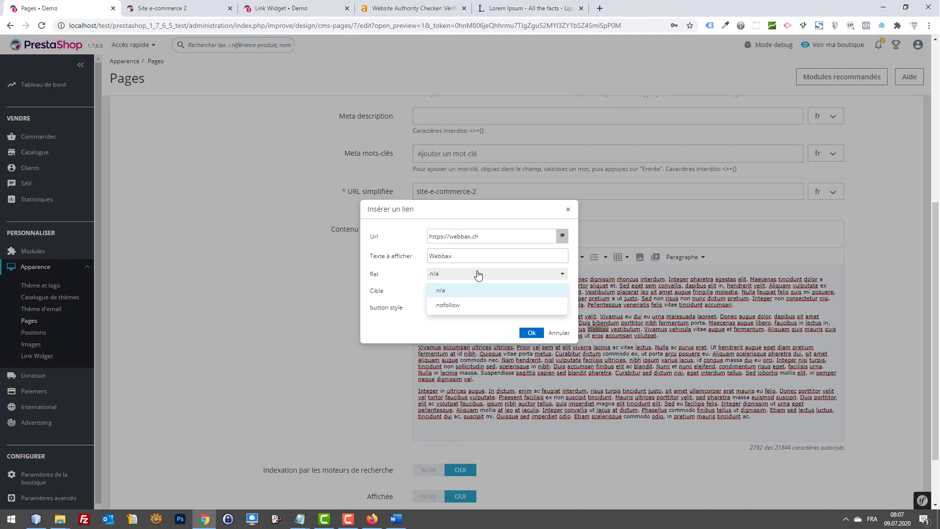
click(473, 286)
click(479, 290)
click(469, 321)
click(528, 334)
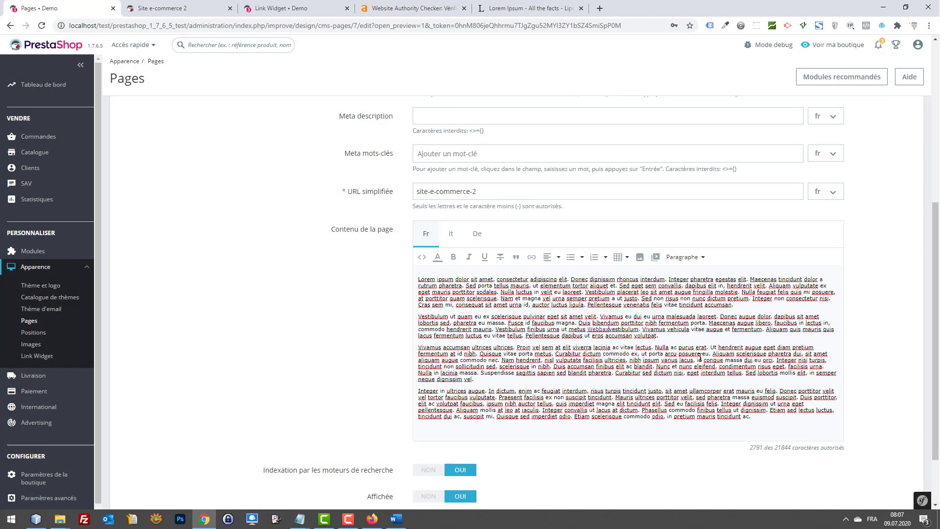
scroll(651, 404, down, 2)
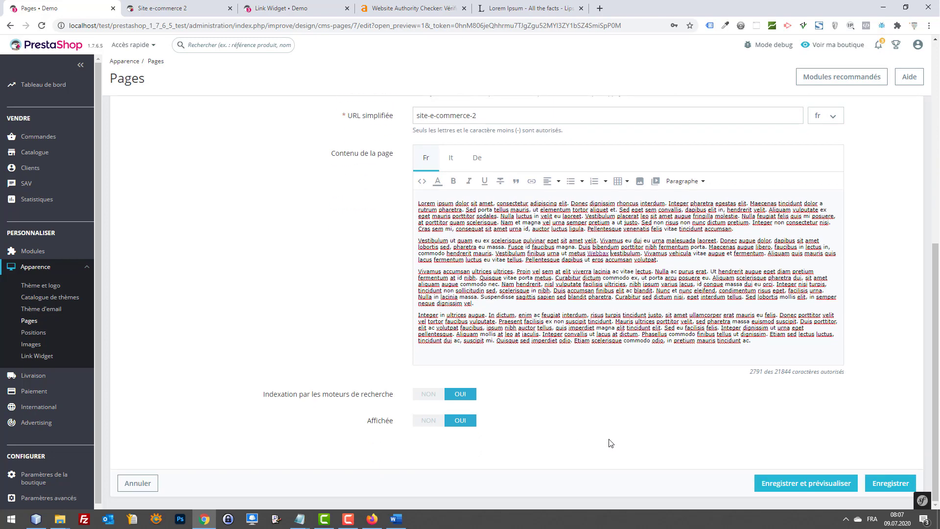
click(783, 484)
Step: Reload the Site e-commerce 2 storefront preview to show the saved link
click(170, 5)
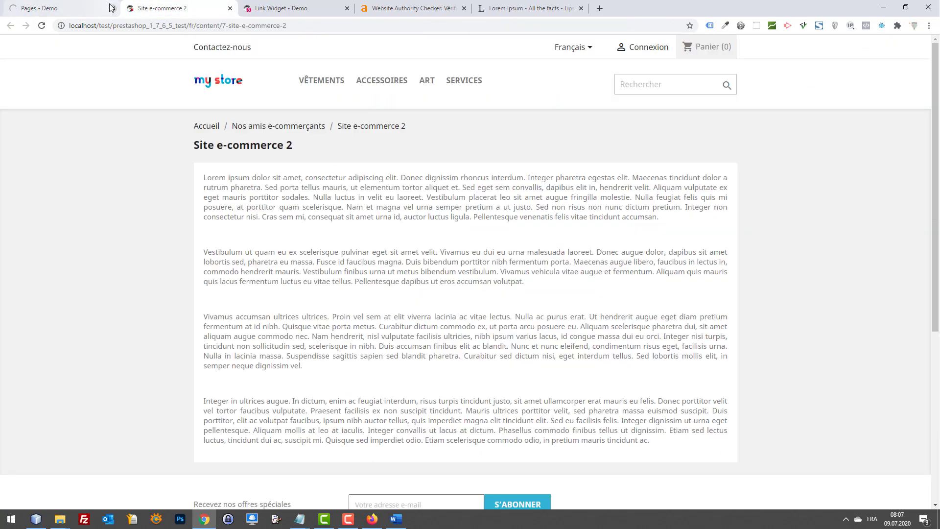
click(109, 4)
click(154, 4)
key(F5)
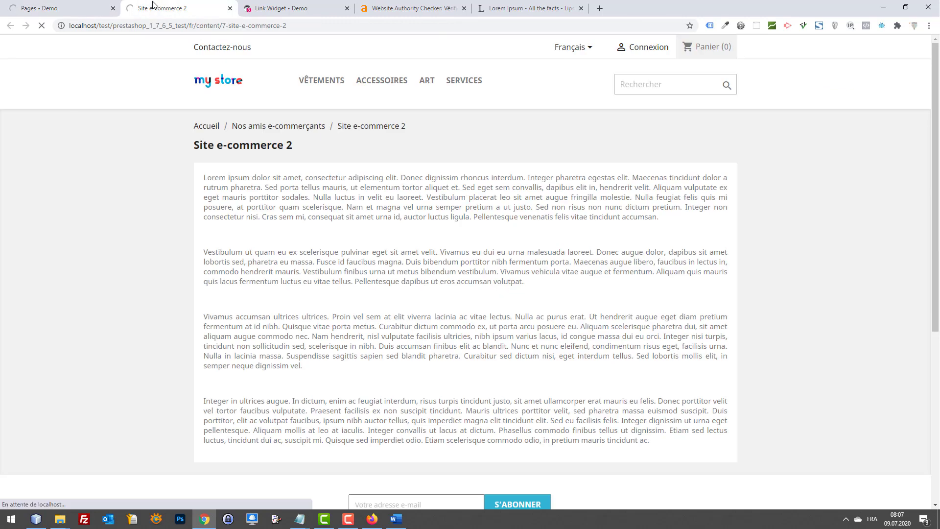
Step: Test the Webbax link to webbax.ch, close its tab, and scroll to the footer
click(443, 254)
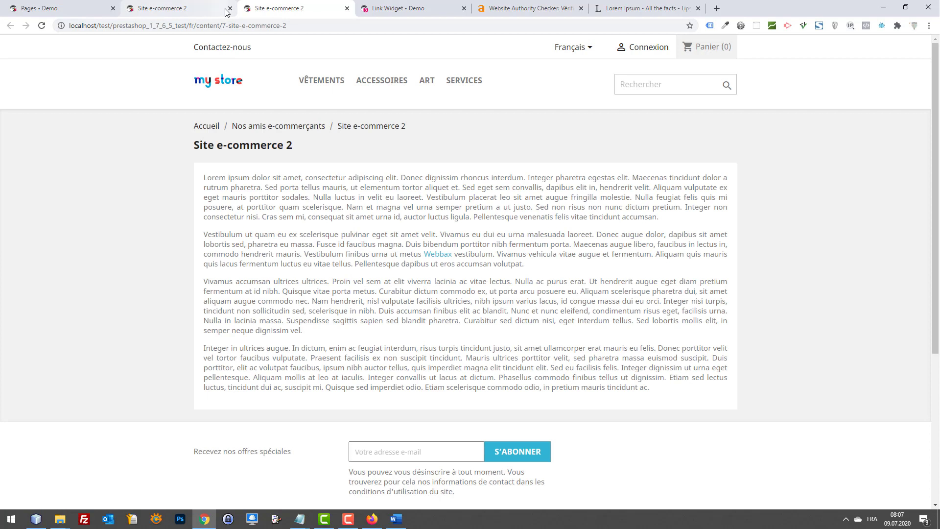
click(229, 9)
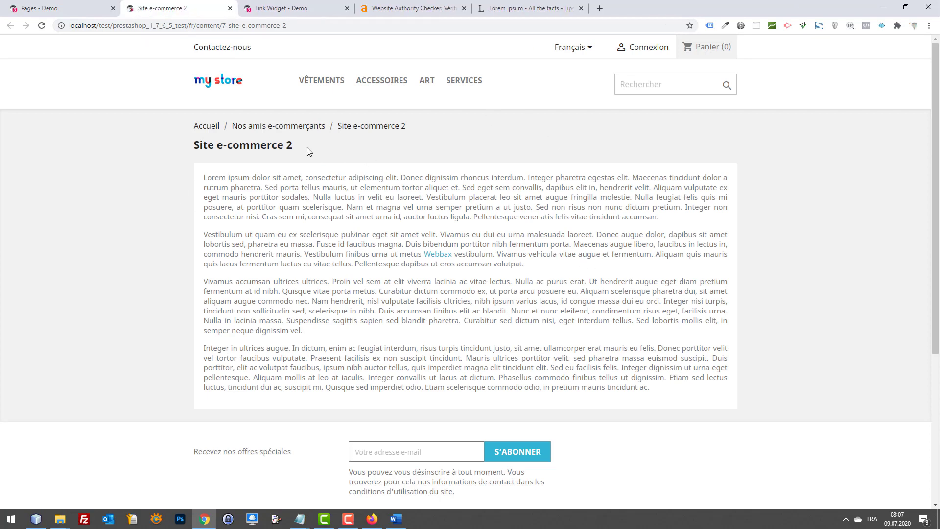
click(440, 255)
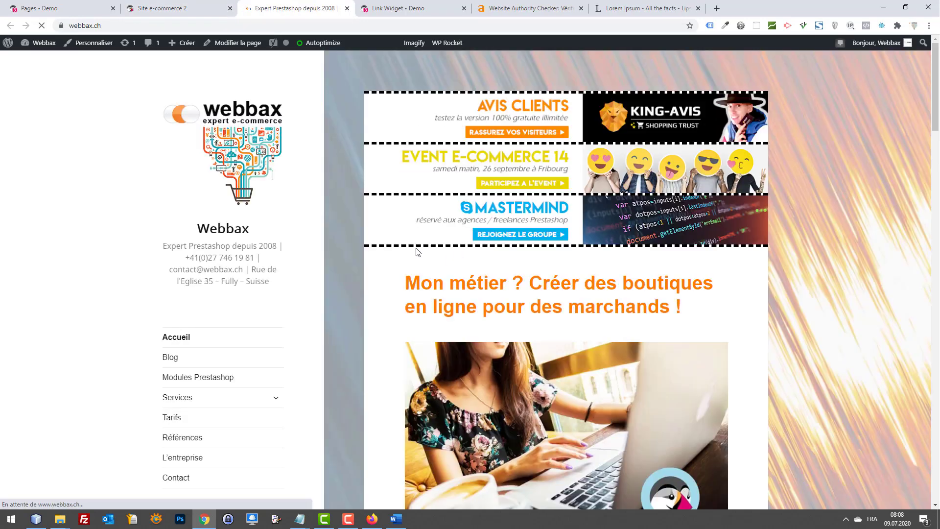
key(ctrl+w)
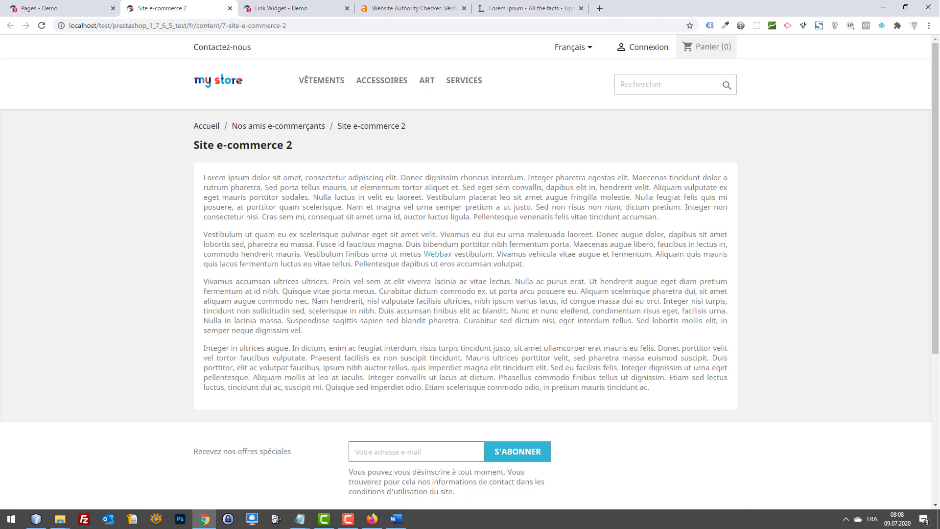
scroll(754, 330, down, 5)
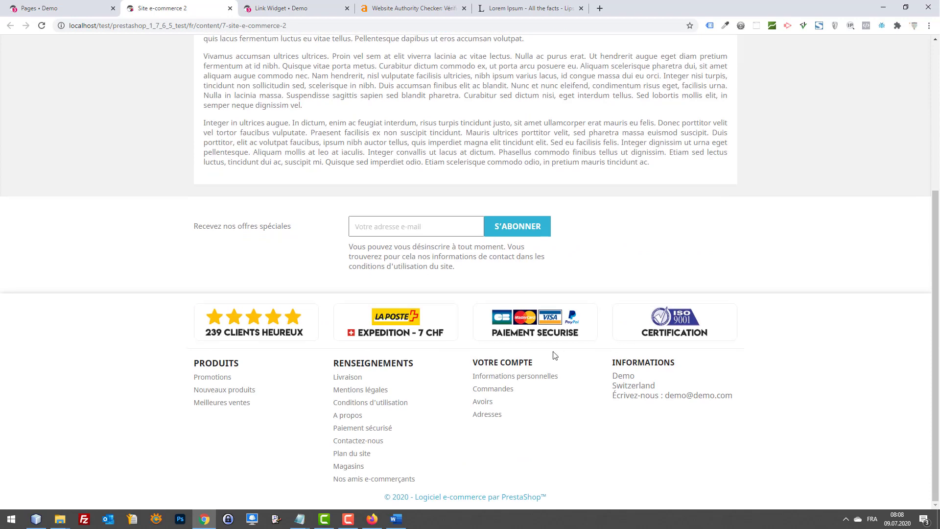
click(358, 480)
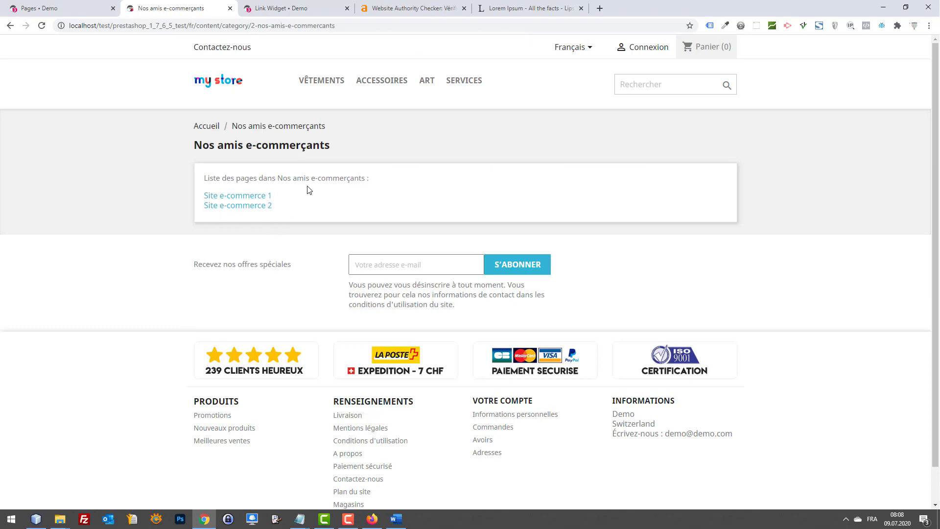
click(228, 205)
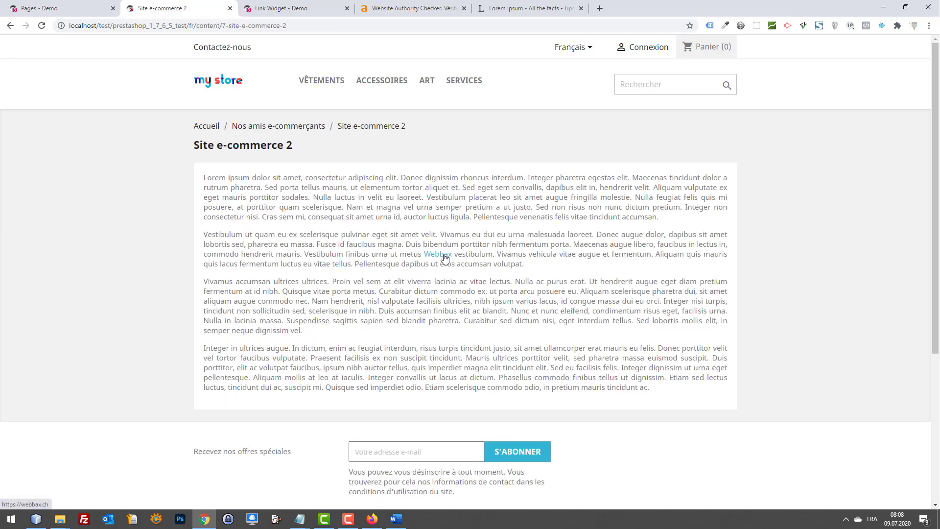
click(444, 254)
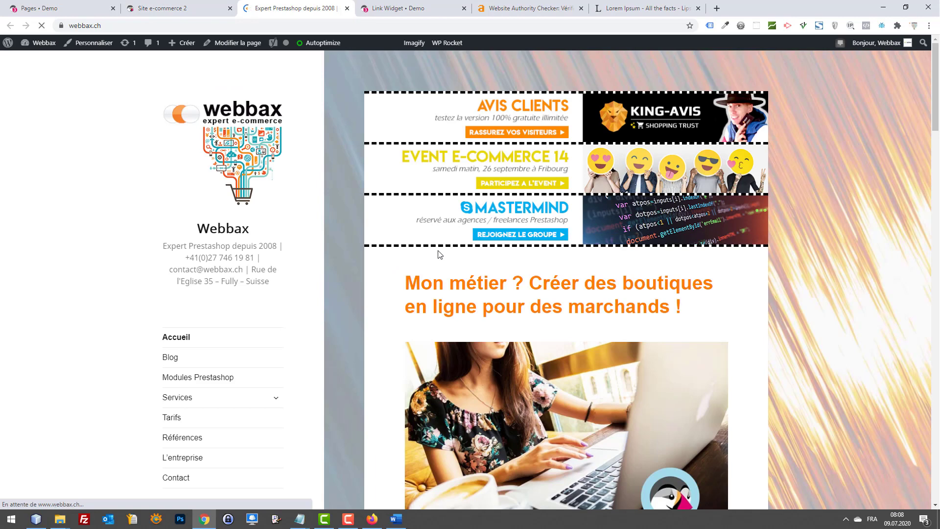
key(ctrl+w)
drag(664, 390, 181, 180)
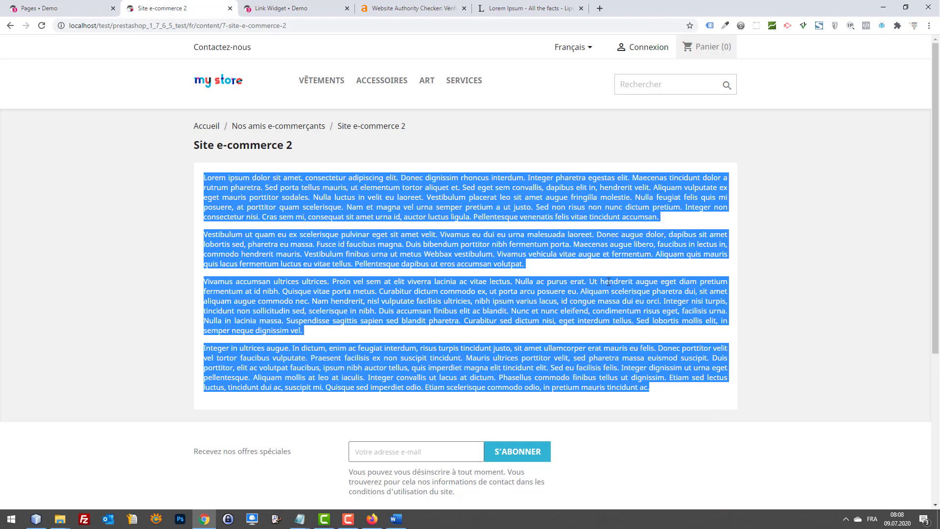
click(672, 358)
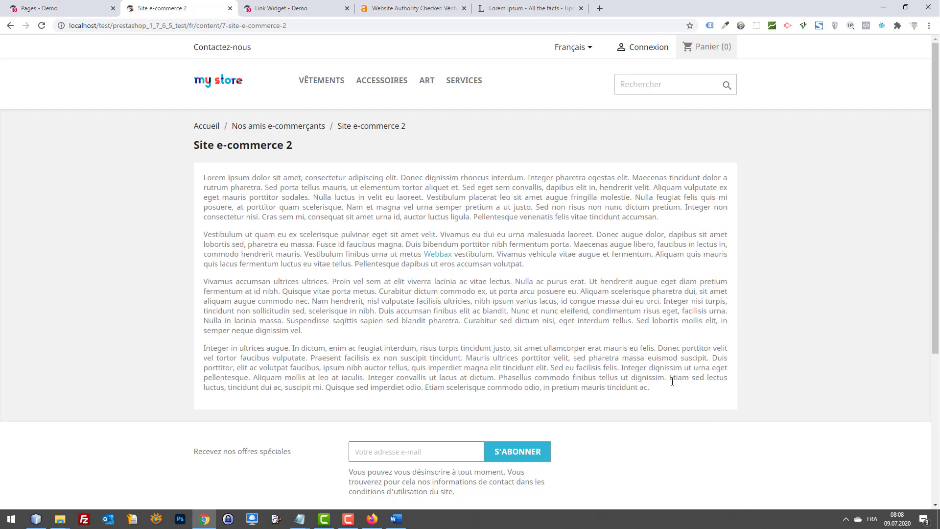
drag(668, 384, 187, 183)
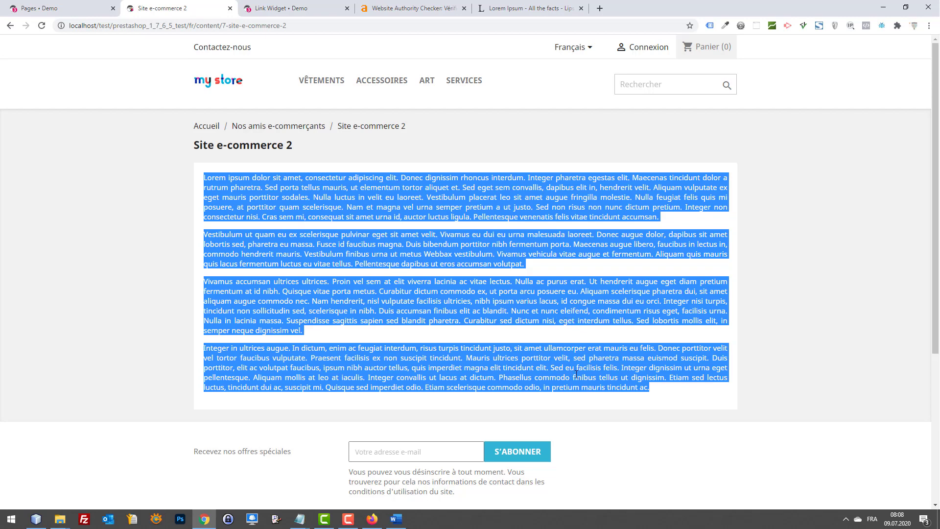
click(640, 388)
drag(651, 395, 192, 176)
scroll(640, 385, down, 4)
scroll(416, 478, down, 1)
scroll(409, 458, down, 1)
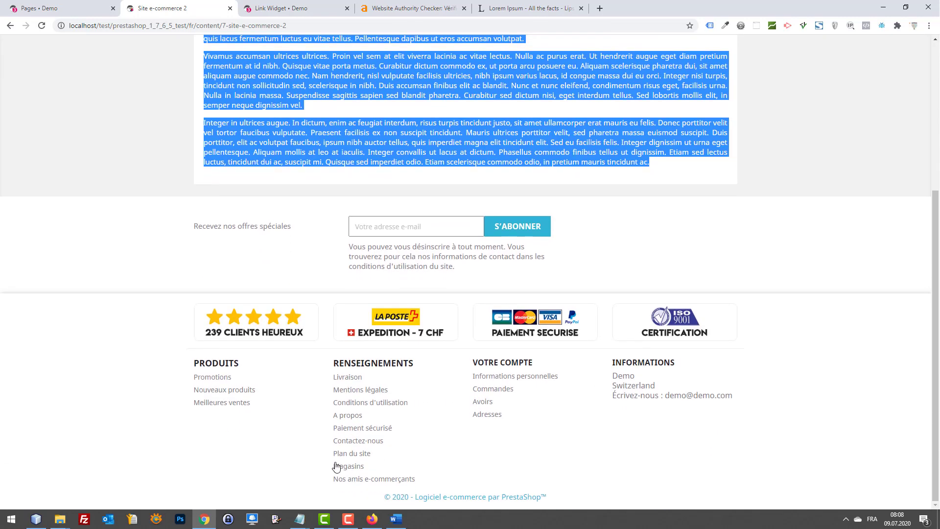
click(344, 455)
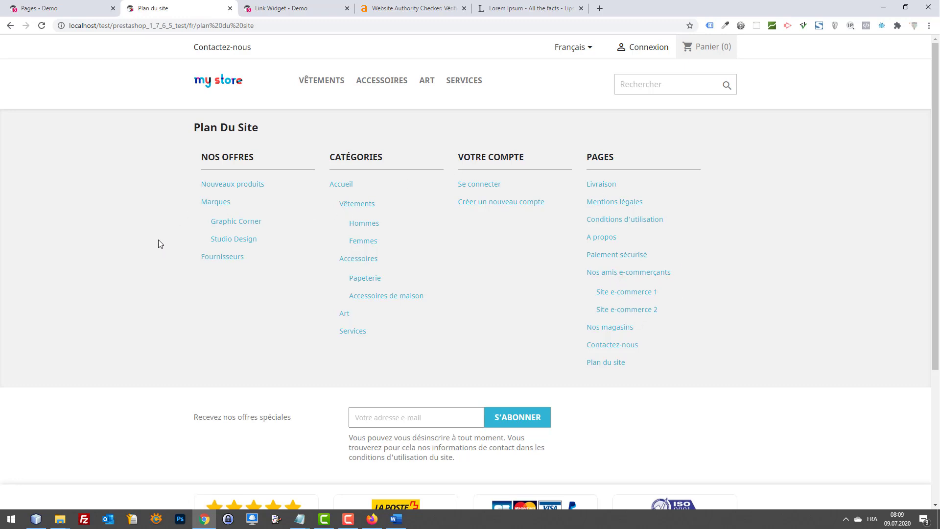
Step: Open the Site e-commerce 2 page from the Nos amis e-commerçants category and scroll through it
scroll(586, 260, down, 4)
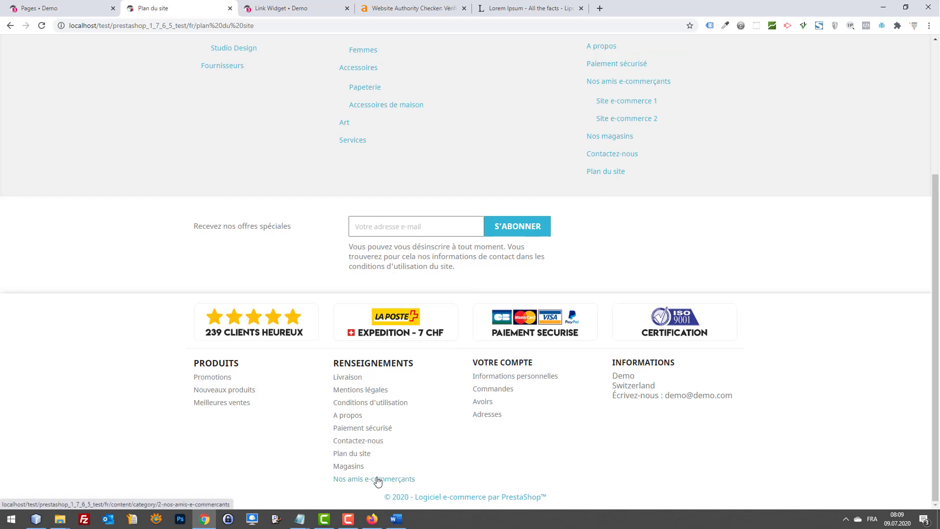
click(379, 483)
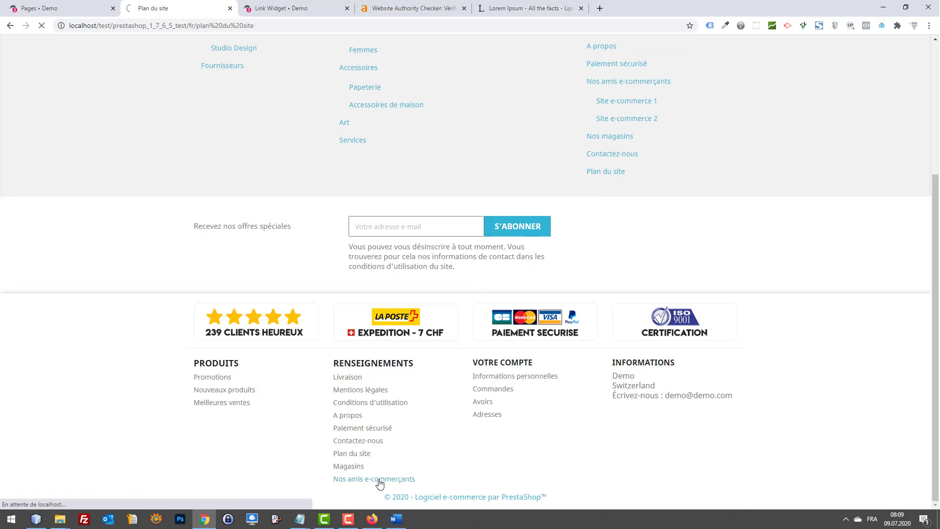
click(258, 208)
scroll(597, 294, down, 5)
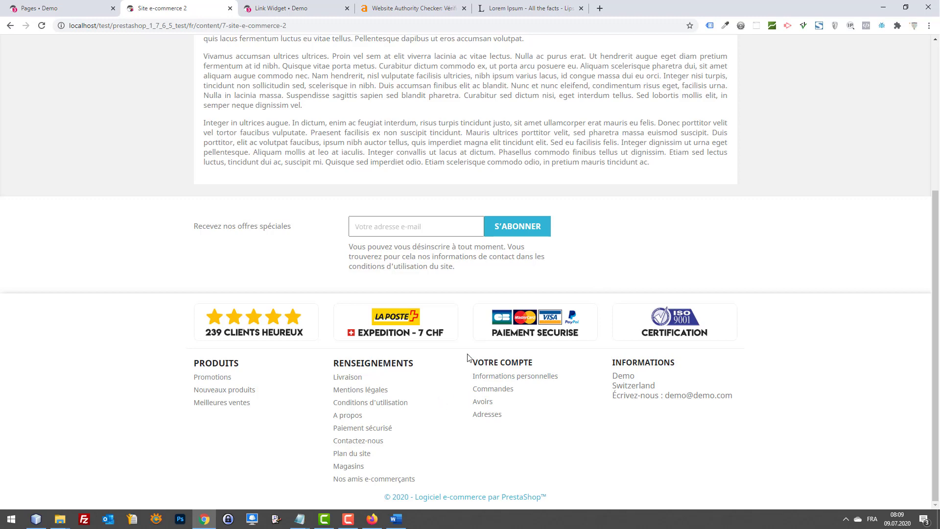
scroll(710, 294, up, 5)
scroll(631, 236, down, 5)
scroll(683, 255, up, 5)
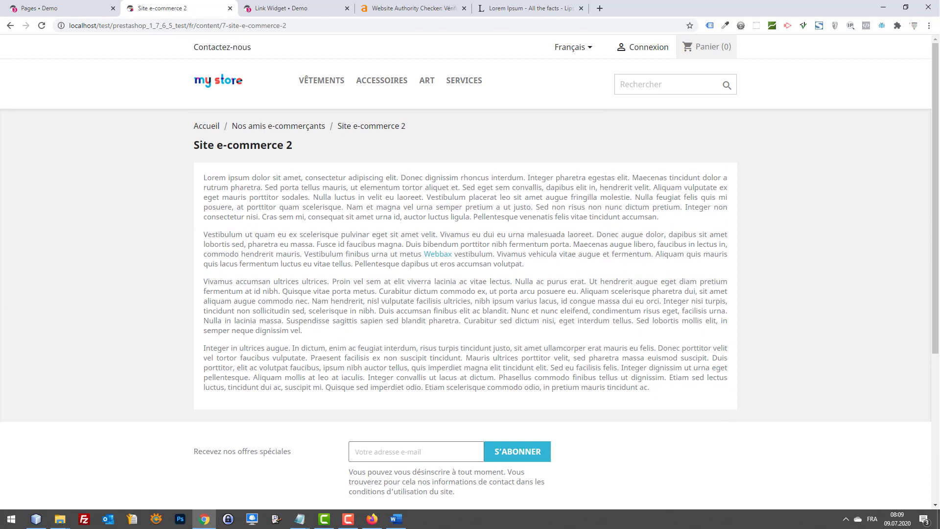
Step: Select the four Lorem ipsum paragraphs, move the page's tab to the end, and open a new tab
drag(680, 405, 186, 177)
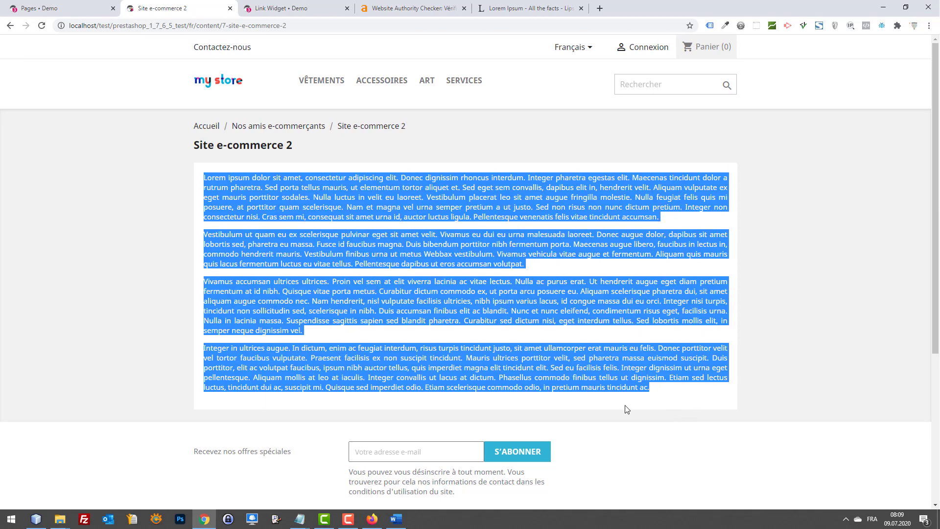
click(635, 408)
drag(651, 394, 194, 173)
drag(196, 4, 511, 4)
key(ctrl+t)
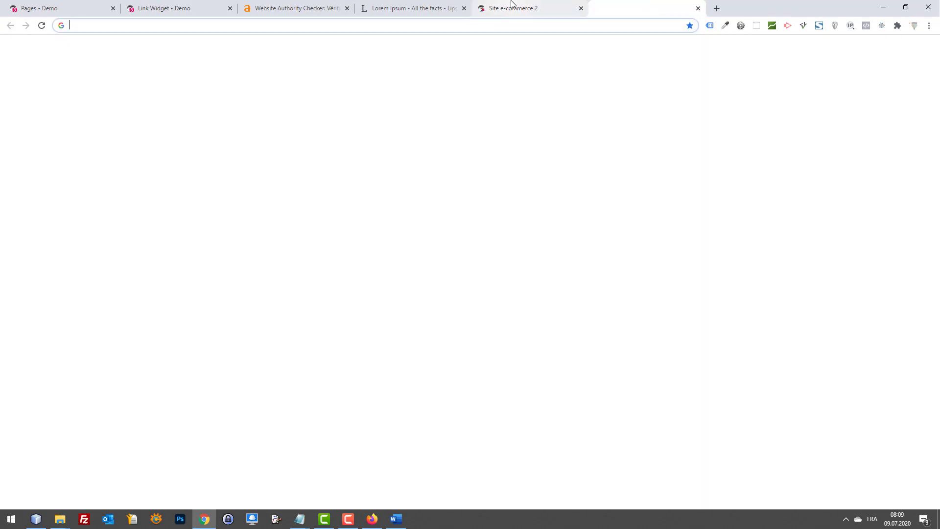
Step: Search Google for '5 euro 500 mots' and open the first 5euros.com result
text(5)
key(Return)
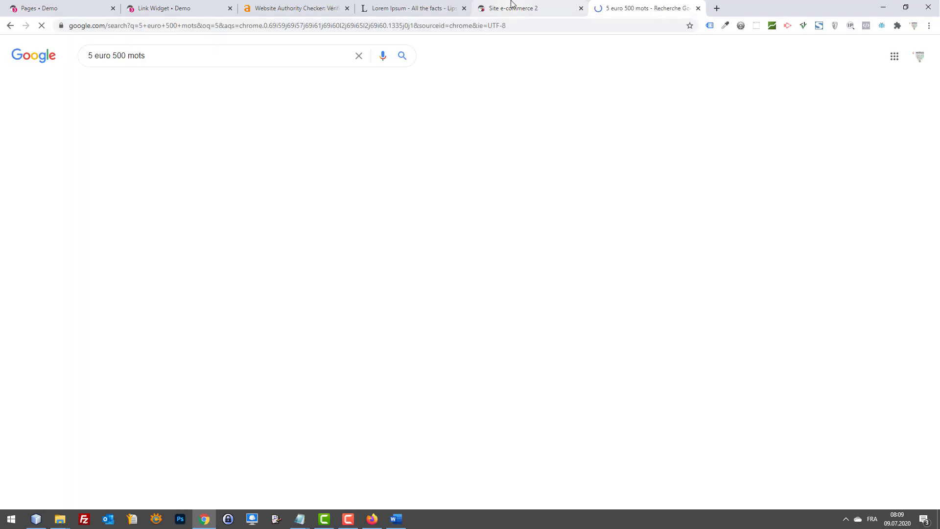
click(177, 137)
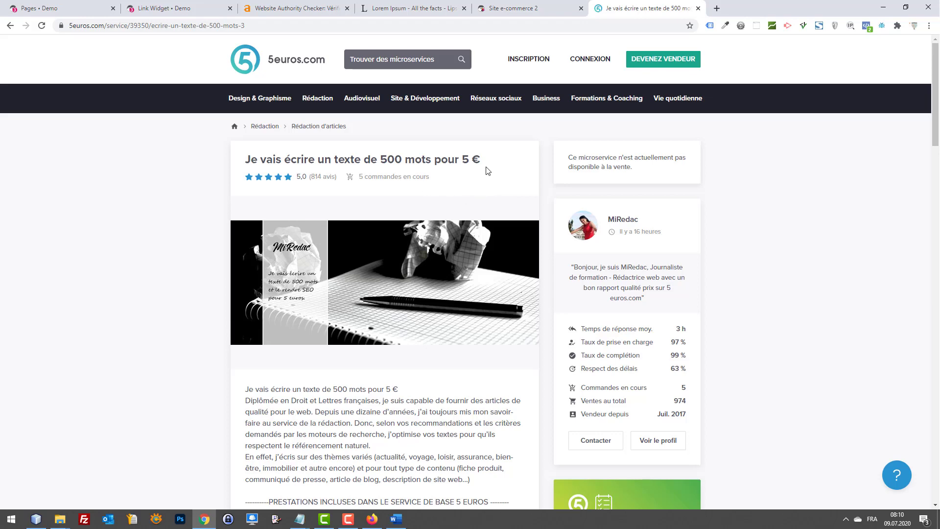
Step: Read the 500-word service description and check the Lorem text's 414-word count in Word
scroll(490, 236, down, 8)
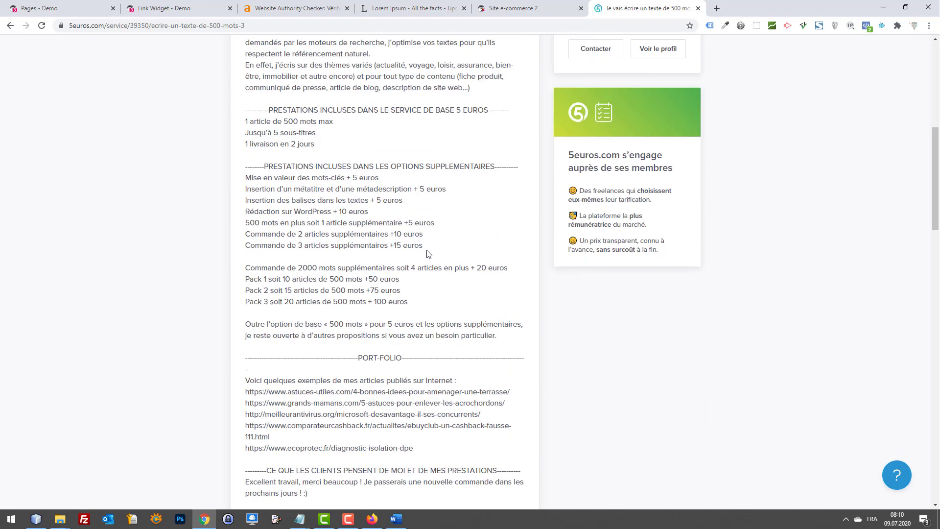
scroll(448, 298, down, 4)
scroll(472, 318, down, 5)
scroll(508, 311, up, 17)
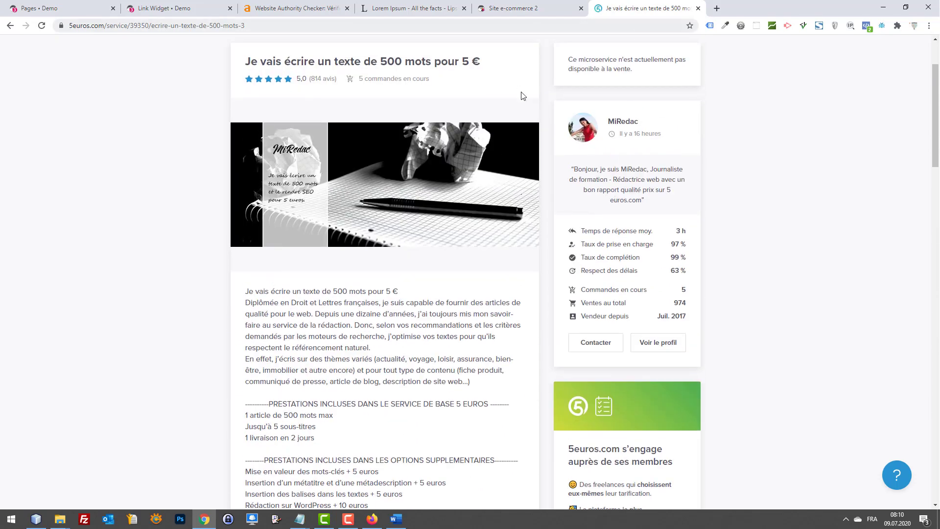
scroll(509, 206, down, 2)
click(396, 519)
click(533, 390)
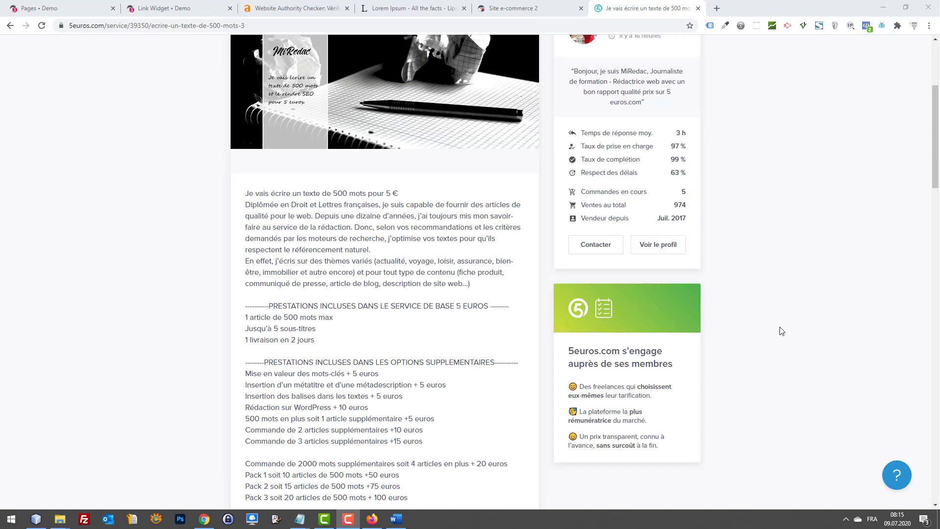
Step: Review the 5euros.com service page again, highlighting its 5 € price
scroll(786, 325, down, 1)
scroll(549, 254, up, 5)
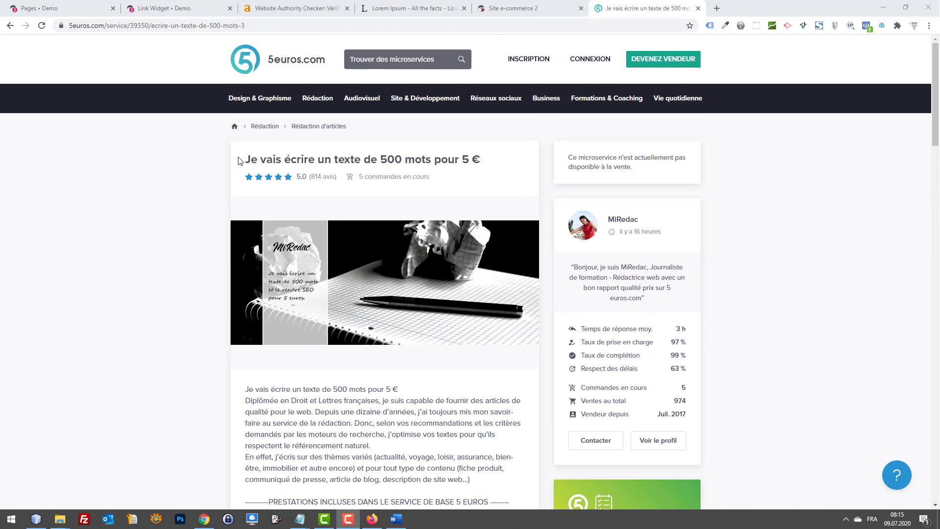
scroll(335, 174, down, 6)
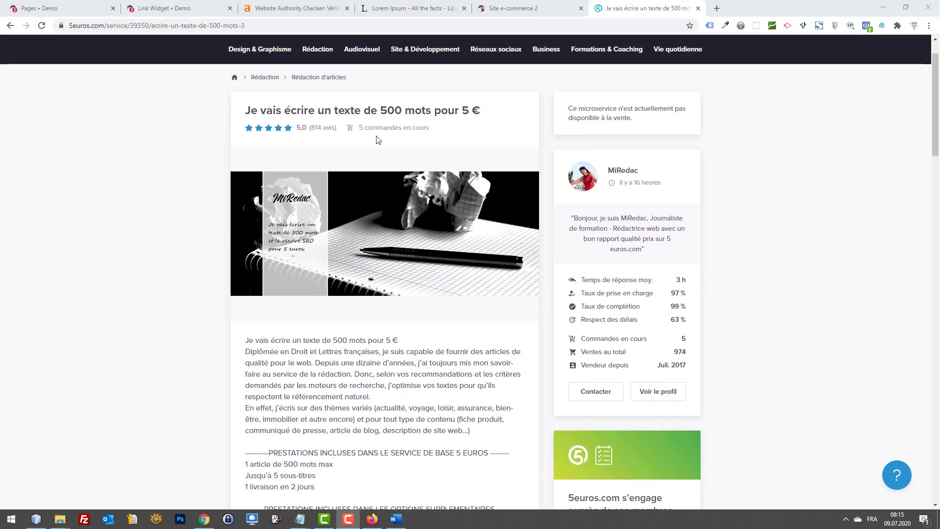
scroll(406, 229, down, 5)
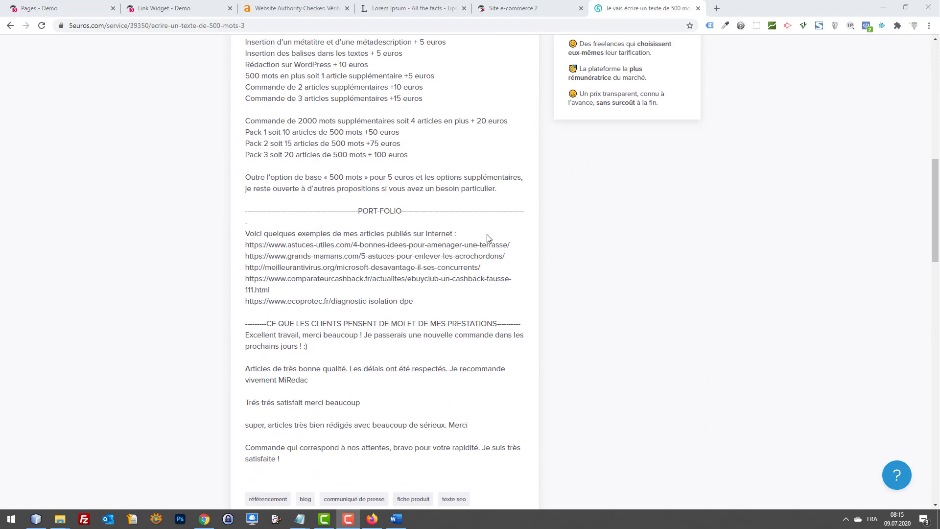
scroll(483, 205, up, 9)
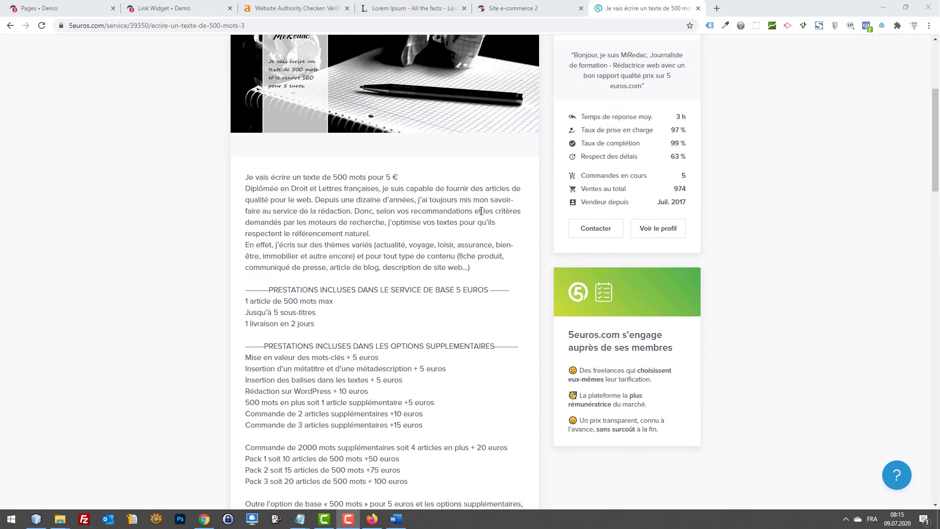
scroll(416, 220, up, 2)
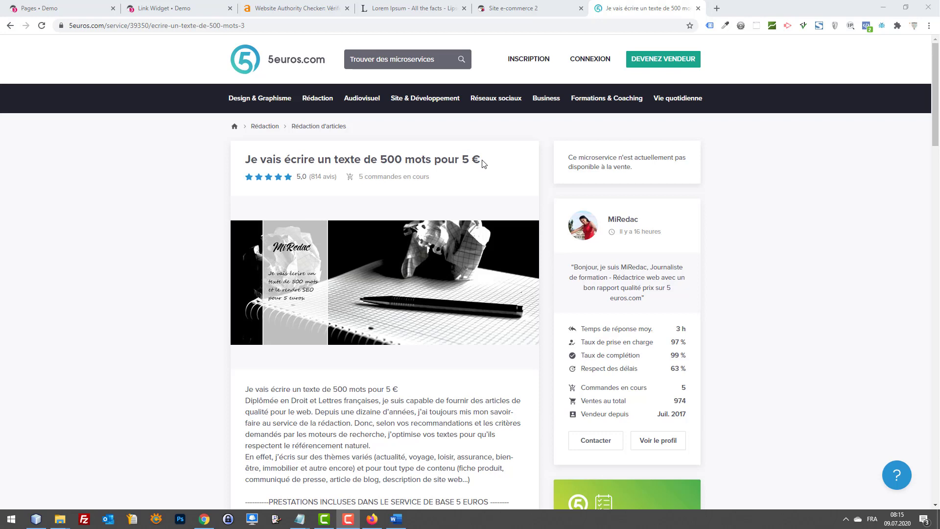
mouse_move(464, 159)
mouse_down()
mouse_move(480, 158)
mouse_move(463, 157)
mouse_up()
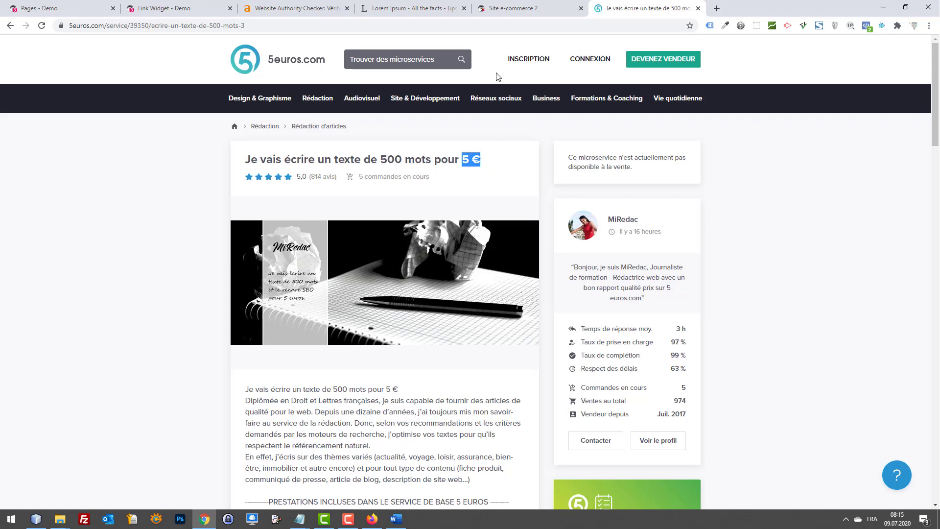
click(470, 172)
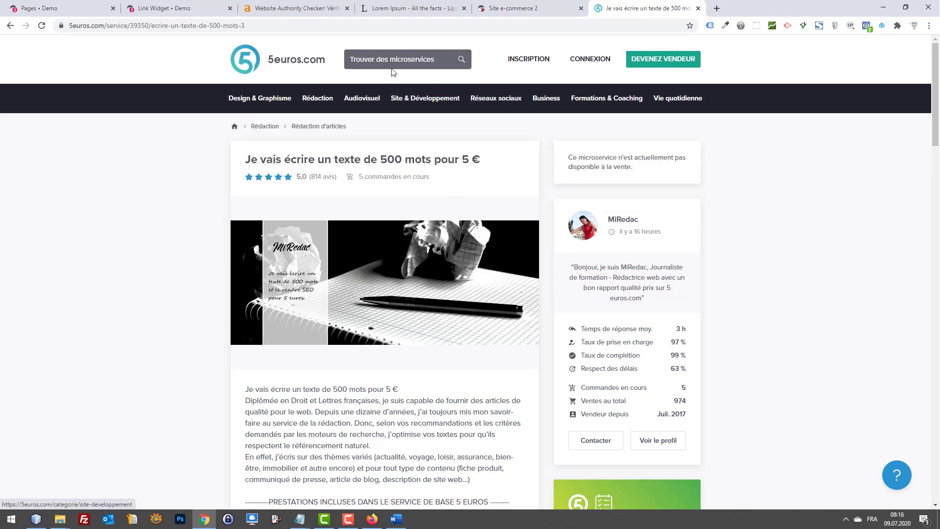
mouse_move(317, 99)
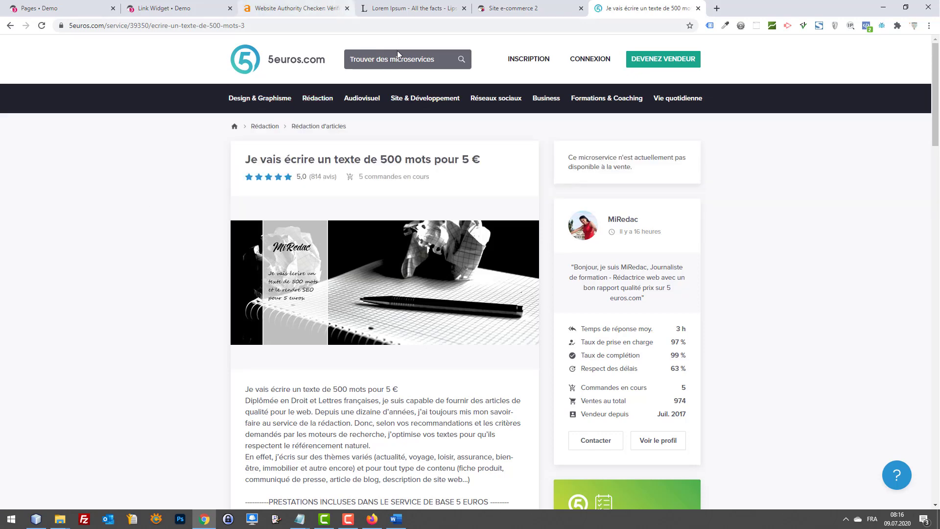
mouse_move(424, 99)
scroll(492, 198, down, 5)
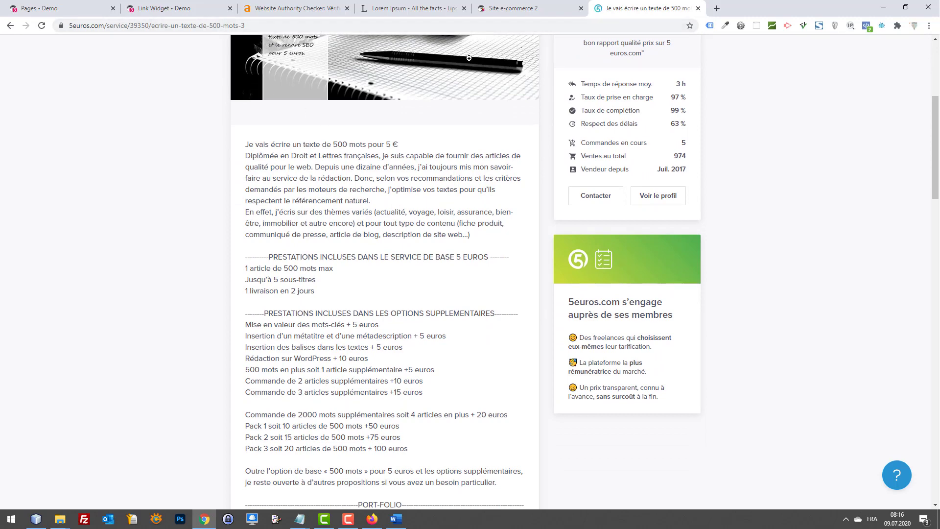
scroll(526, 172, up, 5)
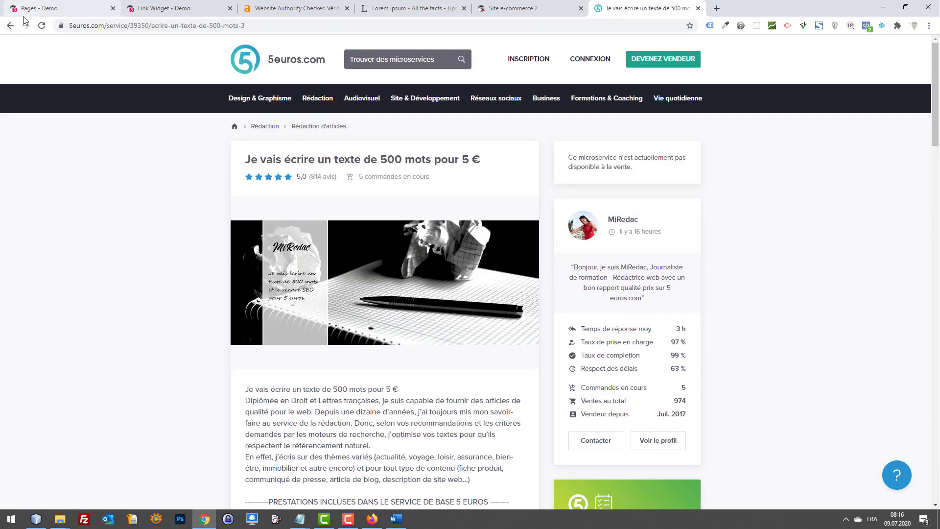
Step: Search 'red' on 5euros.com and open the Rédaction d'articles category
click(403, 64)
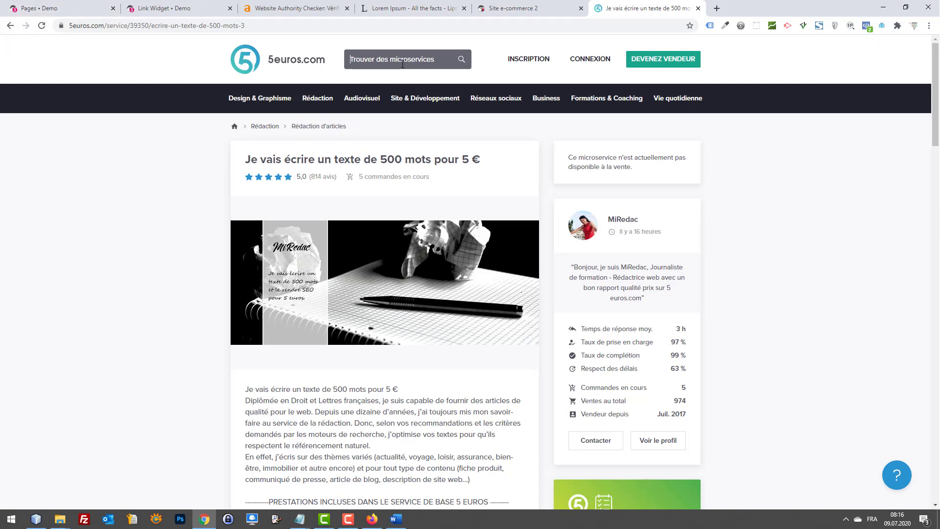
text(red)
mouse_move(267, 98)
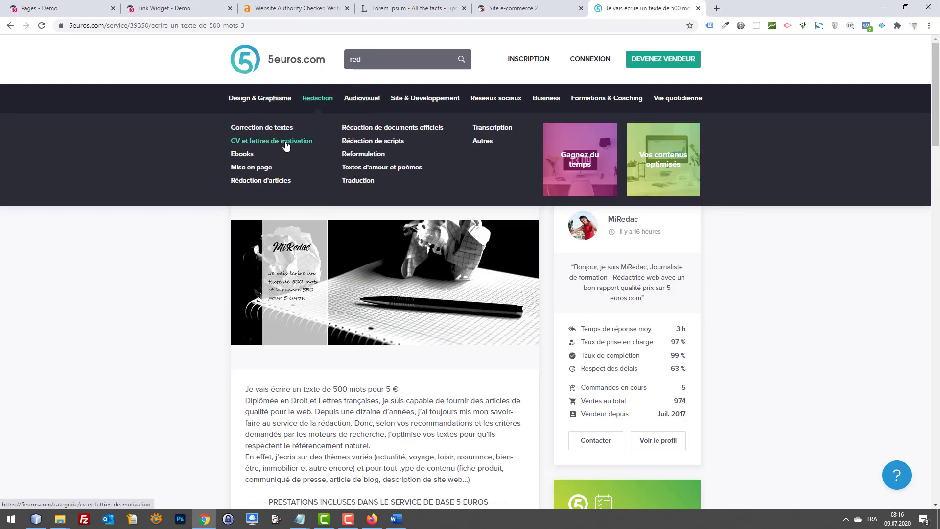
click(281, 181)
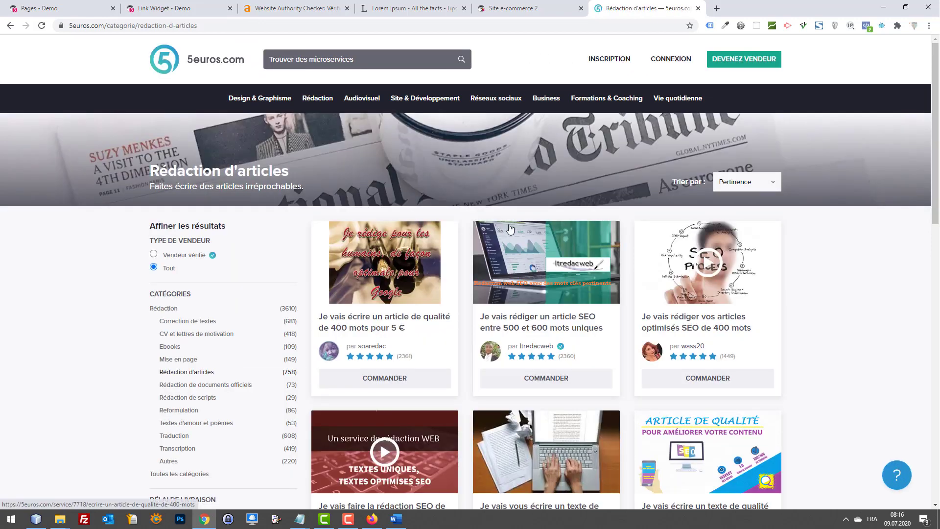
Step: Browse the Rédaction d'articles offers, then return to the Site e-commerce 2 store page
scroll(783, 272, down, 1)
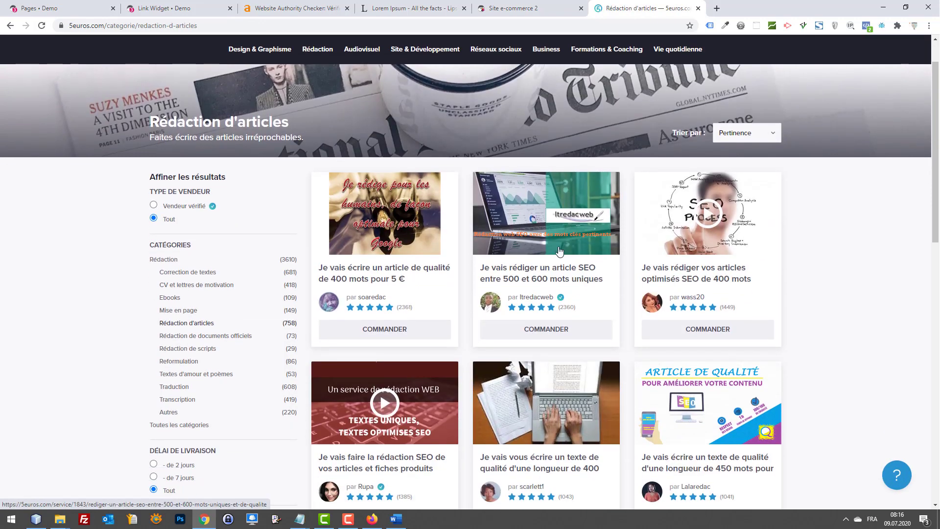
scroll(632, 245, down, 3)
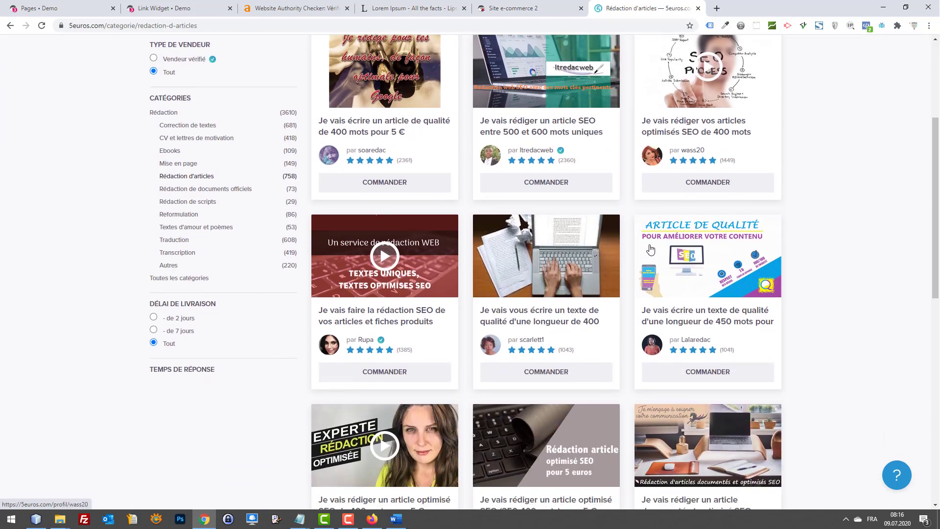
scroll(676, 248, down, 4)
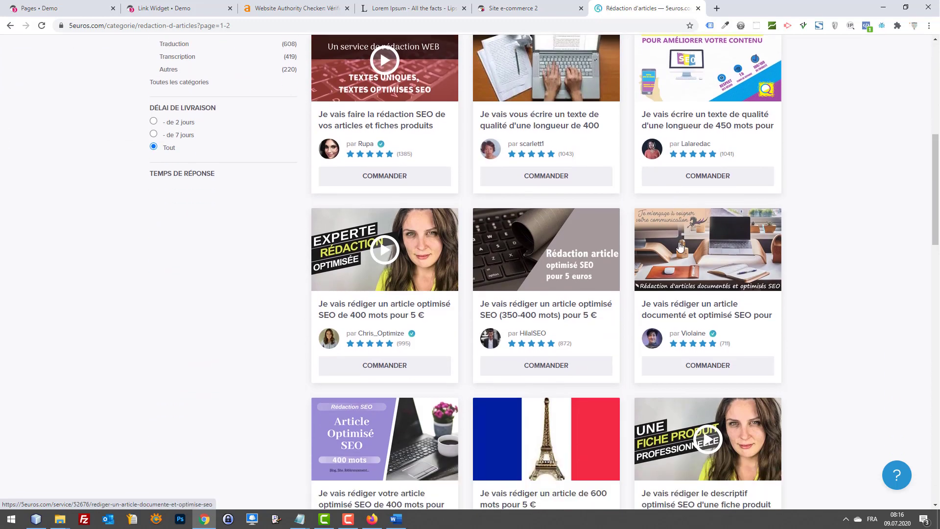
scroll(681, 247, down, 1)
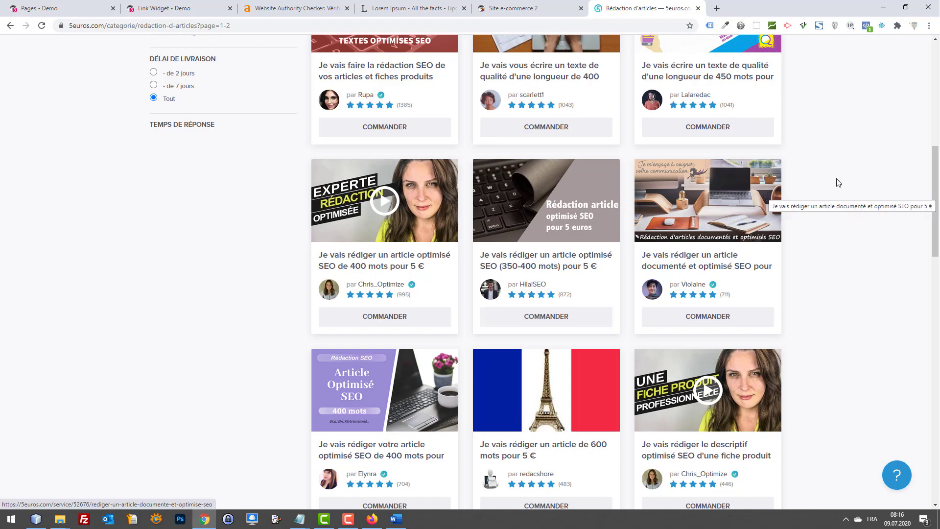
scroll(801, 190, down, 10)
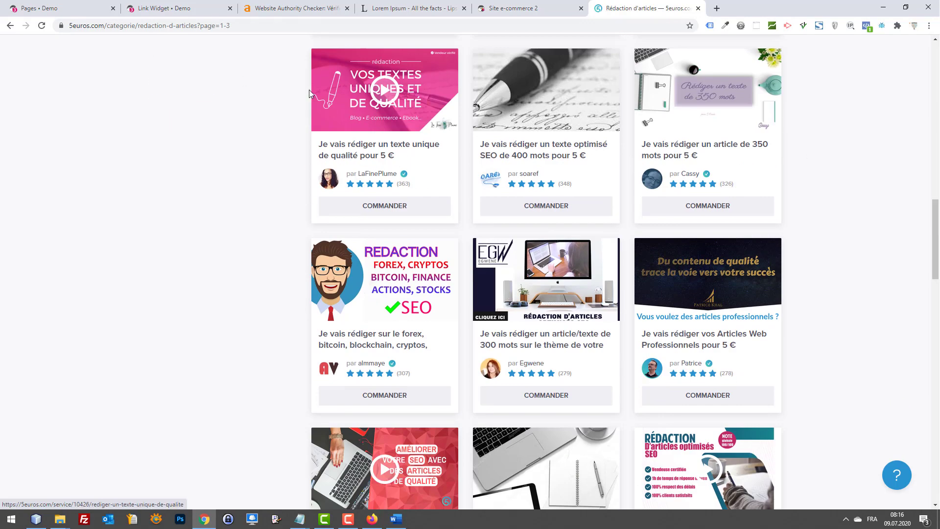
click(535, 7)
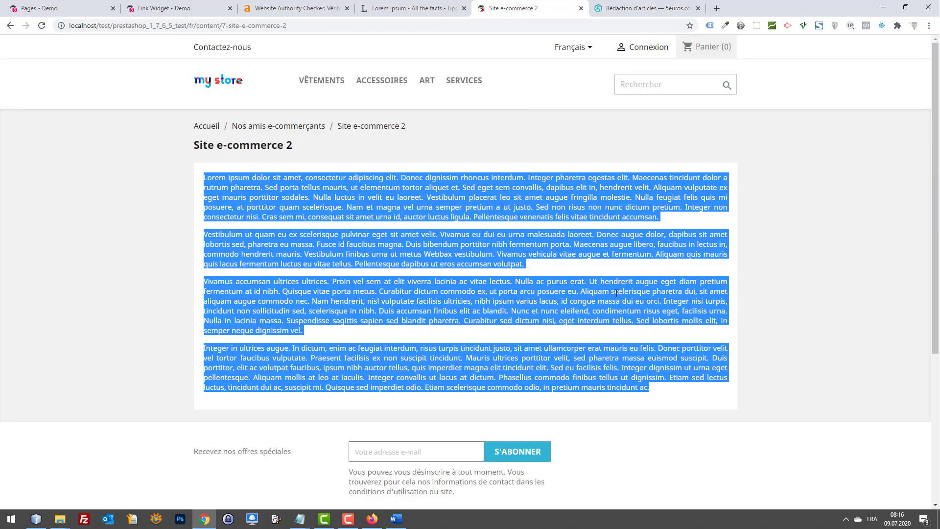
Step: Select the page's Lorem ipsum paragraphs, then clear the selection
drag(673, 397, 200, 179)
drag(659, 388, 202, 176)
click(380, 256)
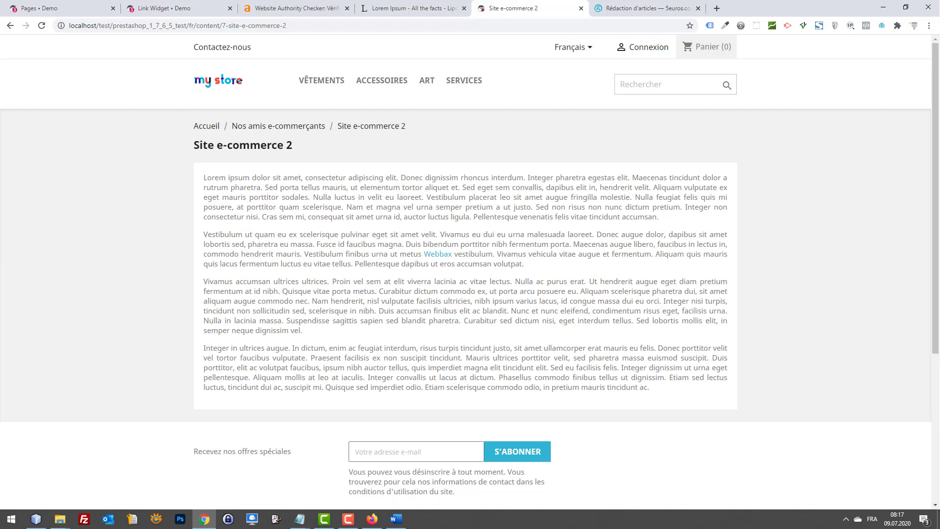
key(alt+Tab)
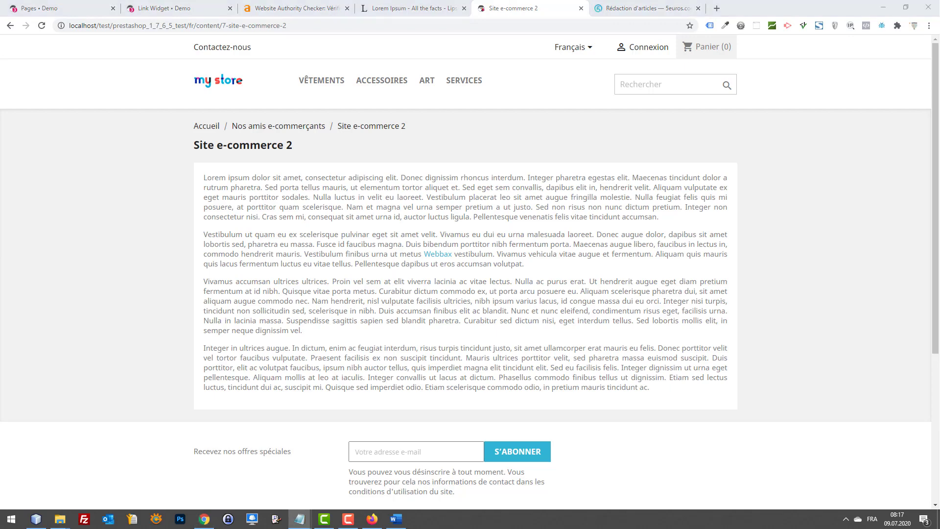
Step: Move the Site e-commerce 2 tab after the 5euros tab and add a blank tab
scroll(660, 286, down, 5)
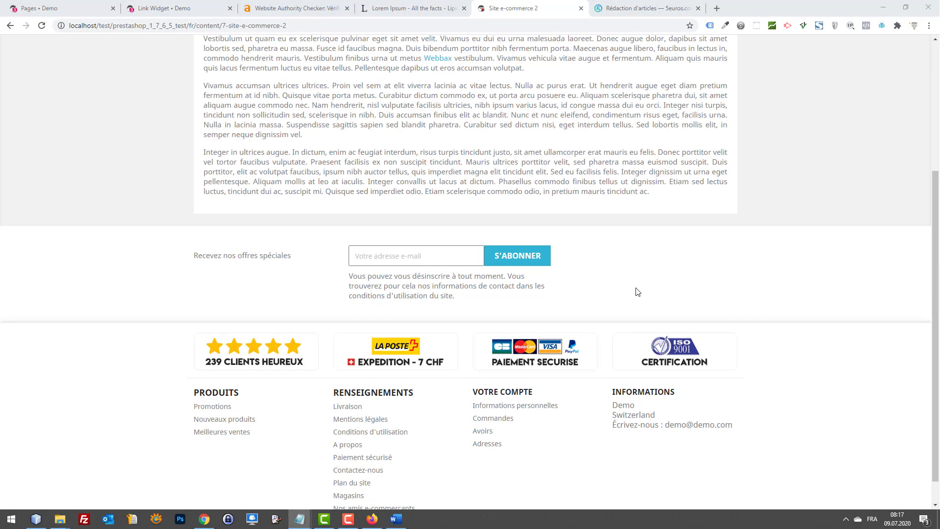
scroll(630, 255, up, 5)
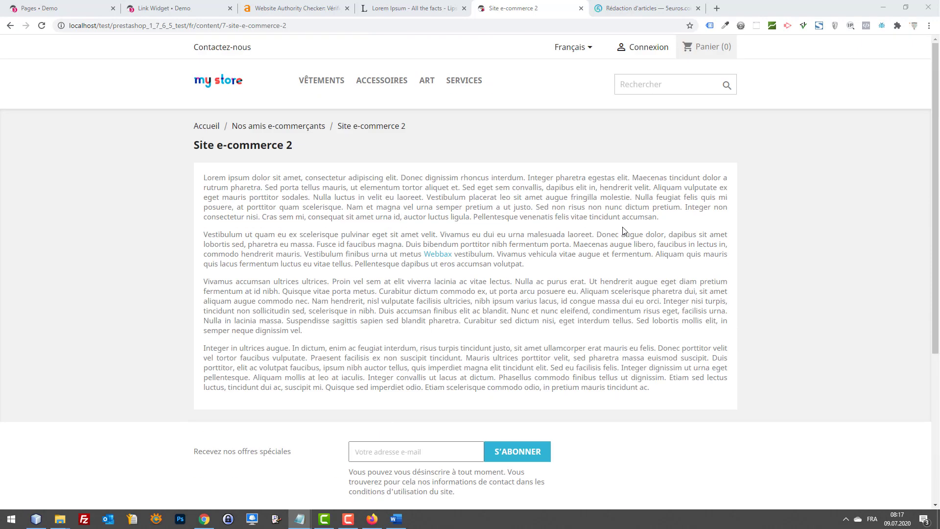
drag(518, 7, 590, 4)
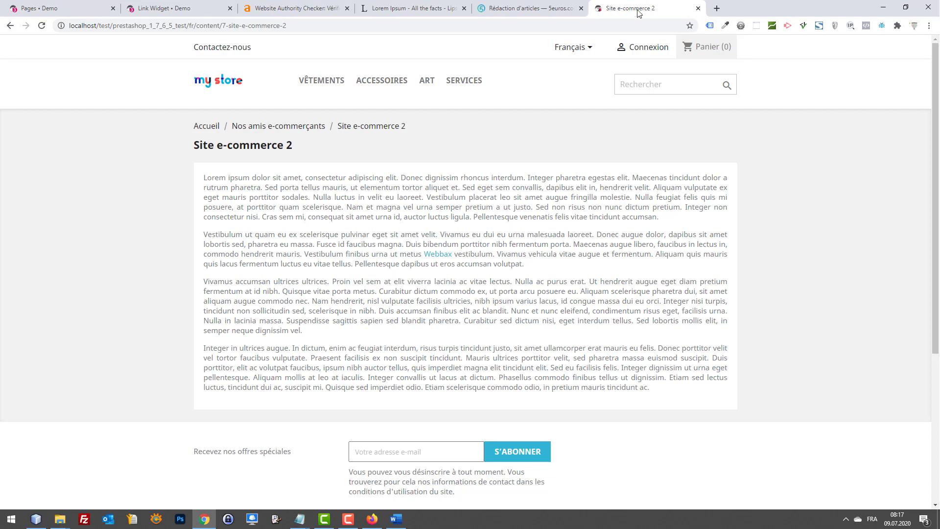
click(716, 9)
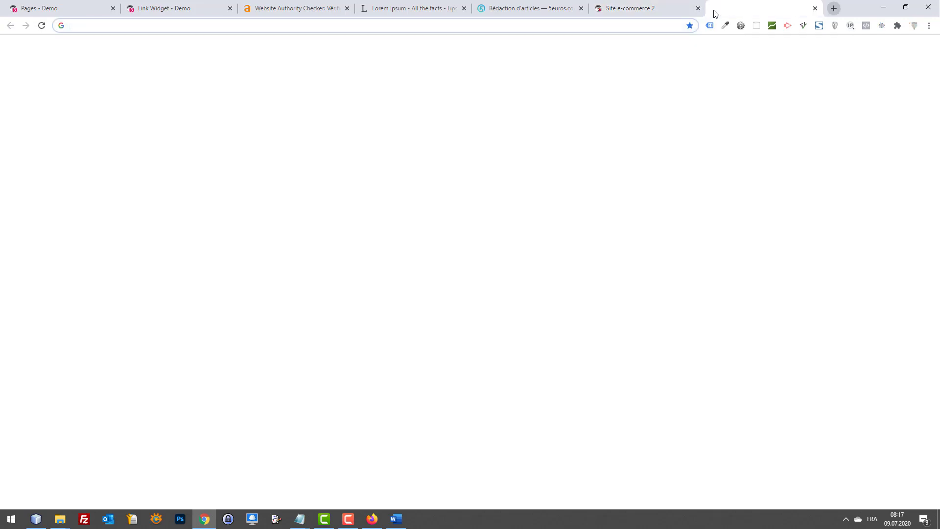
Step: Search Google for 'achat de liens' and open the SEMJuice ad in a new tab
text(achat de liens)
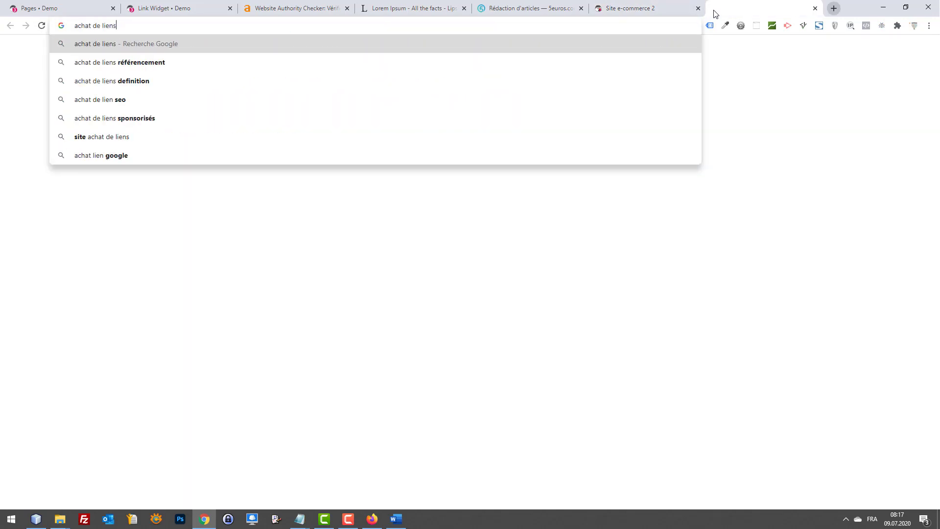
key(Return)
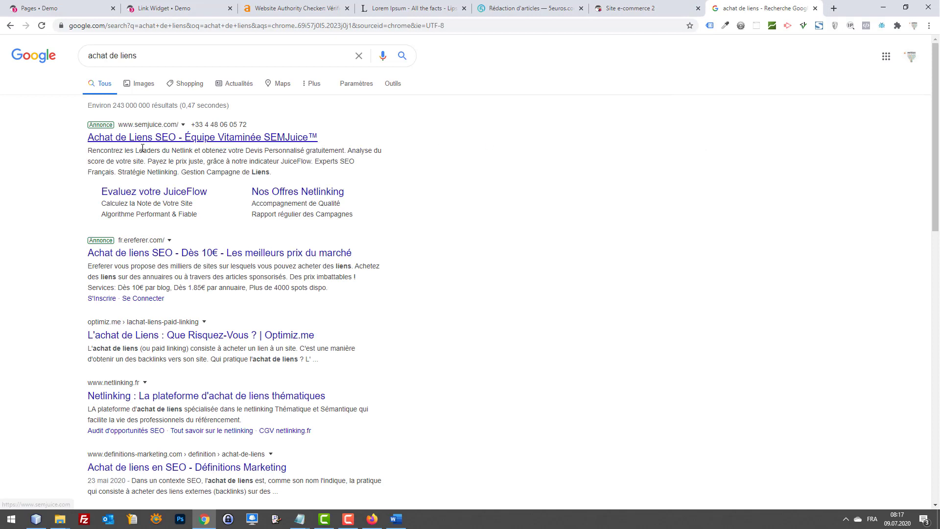
right_click(185, 141)
click(235, 143)
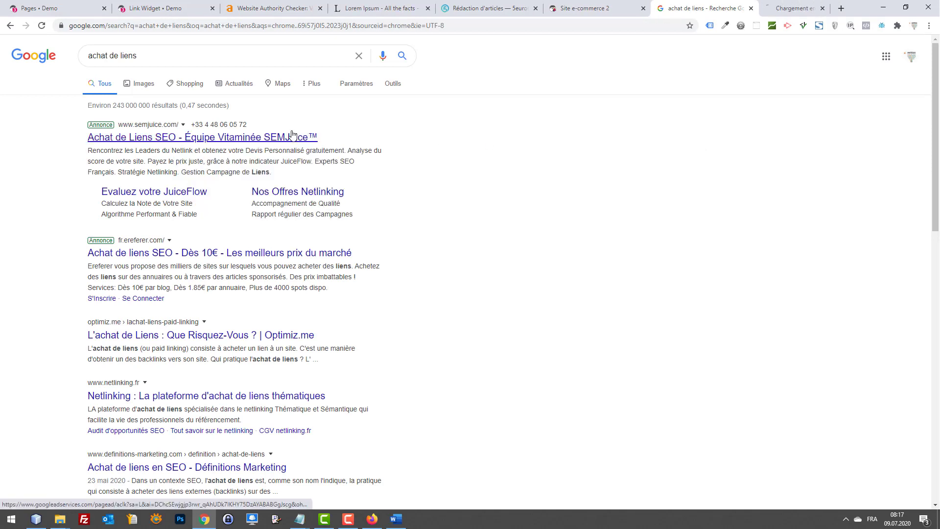
Step: Browse SEMJuice's netlinking strategy page, then close it
drag(702, 4, 689, 5)
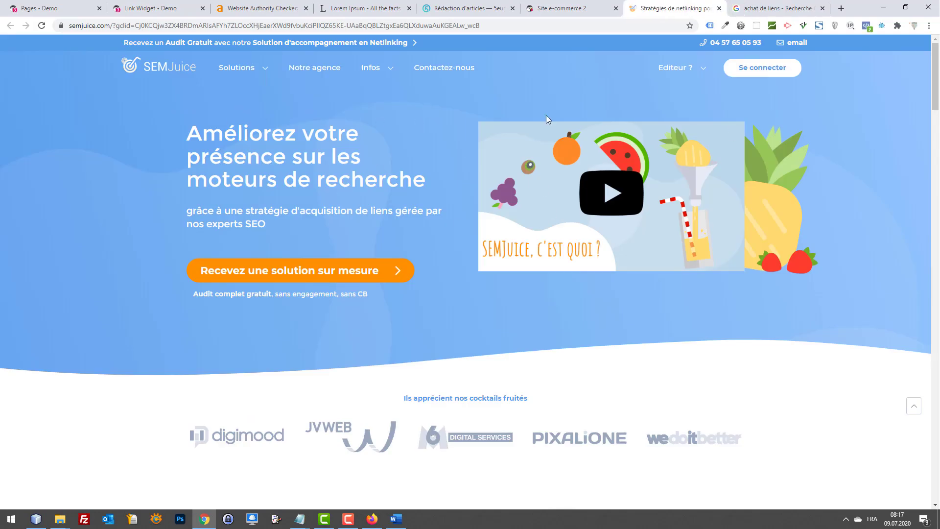
scroll(646, 210, down, 8)
scroll(652, 210, up, 8)
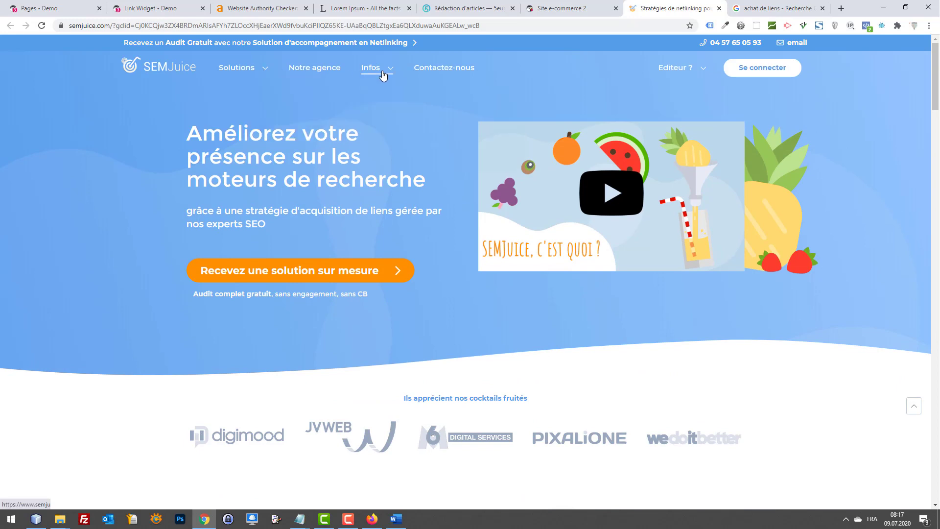
mouse_move(263, 73)
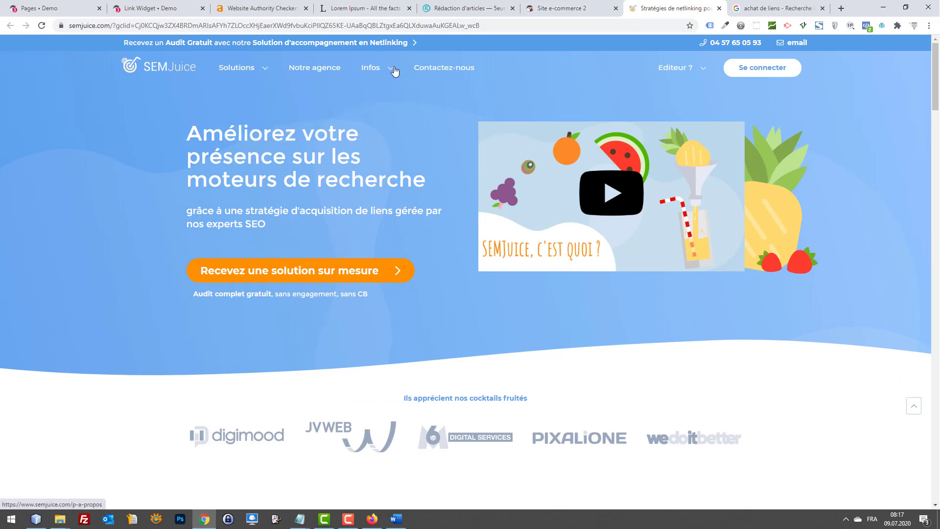
scroll(404, 201, down, 10)
scroll(403, 201, down, 20)
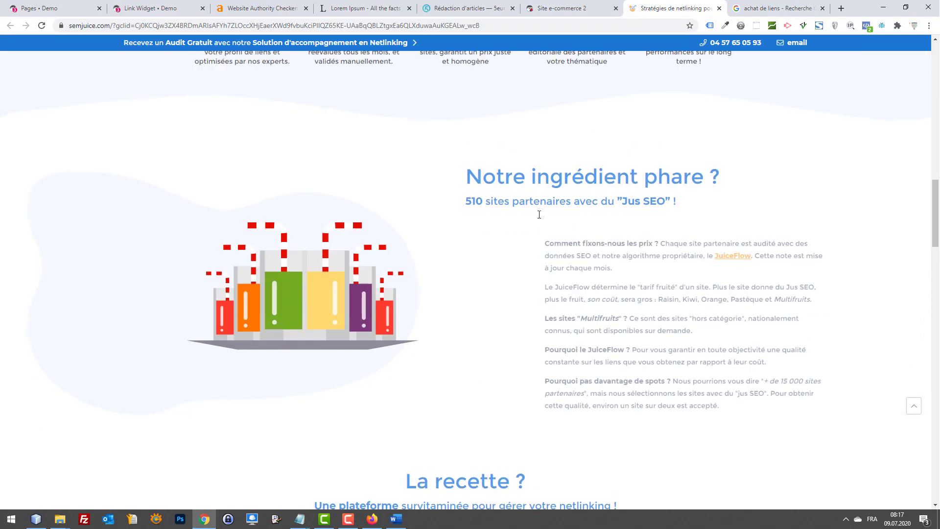
scroll(536, 218, down, 6)
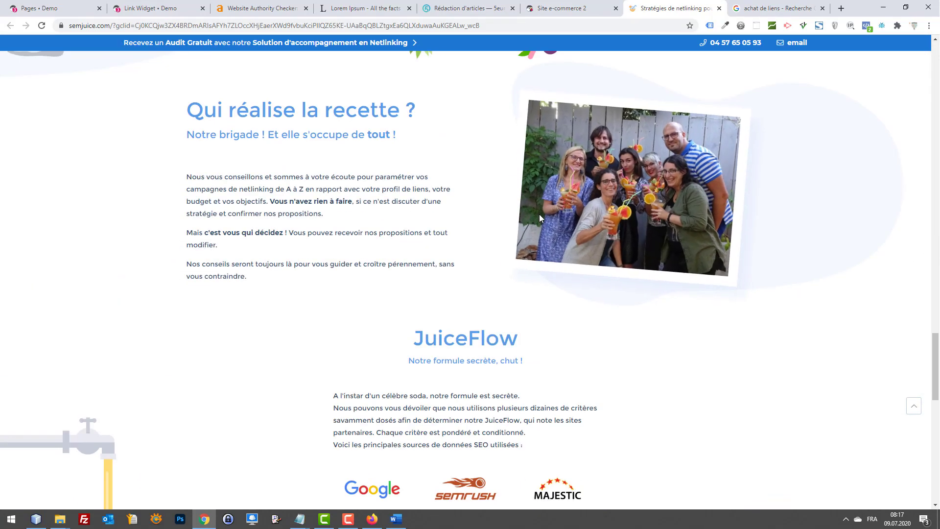
scroll(651, 240, down, 15)
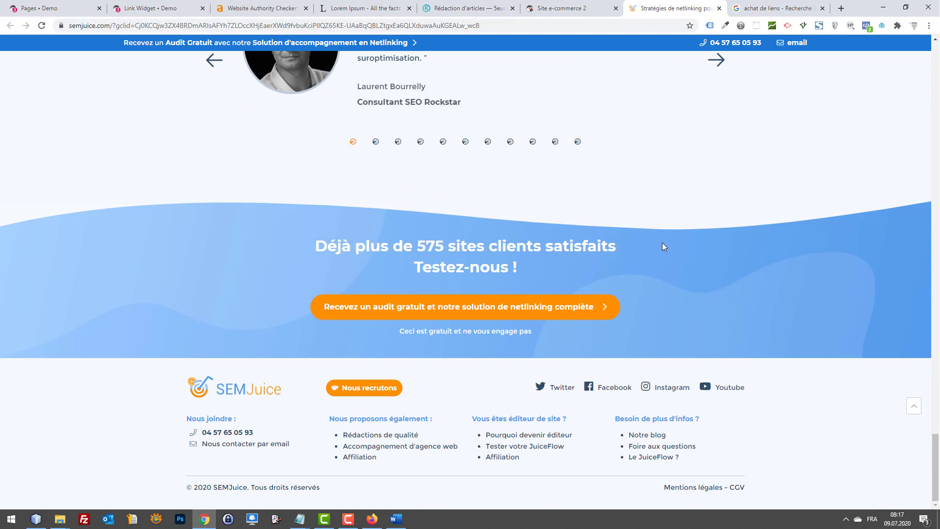
scroll(651, 240, up, 20)
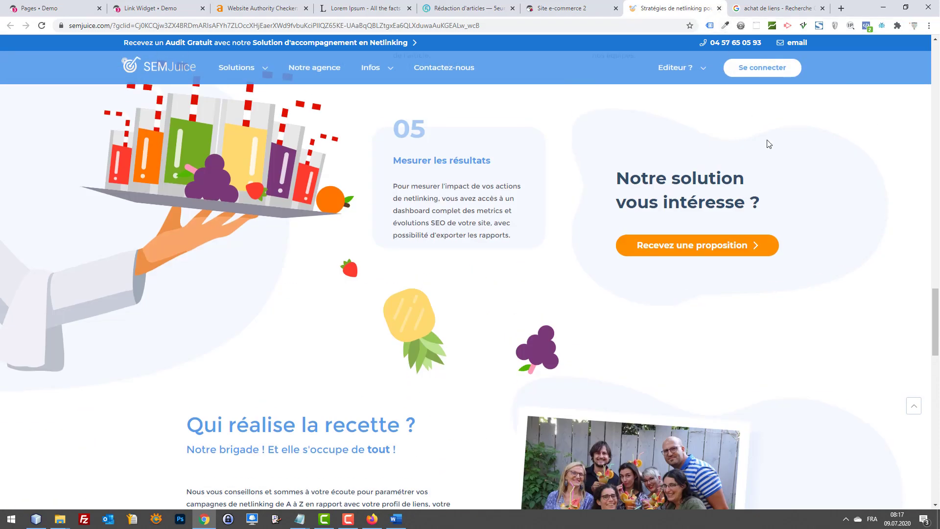
scroll(761, 134, up, 10)
scroll(766, 123, up, 15)
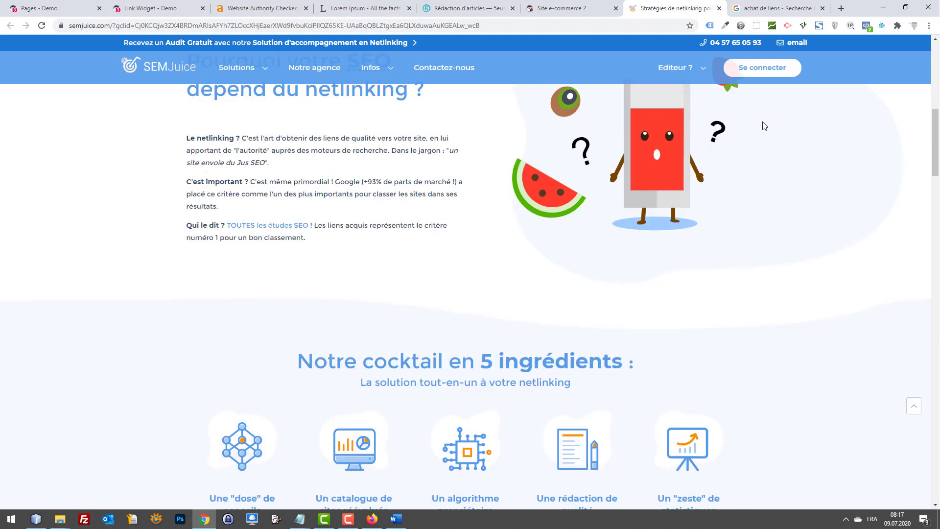
click(718, 8)
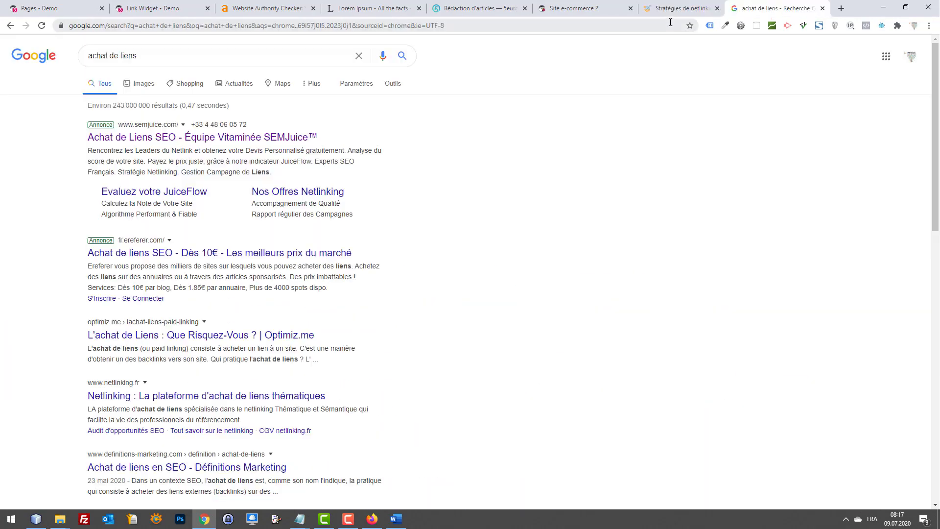
Step: Close the 'achat de liens' Google results tab, keeping the Site e-commerce 2 page
click(563, 8)
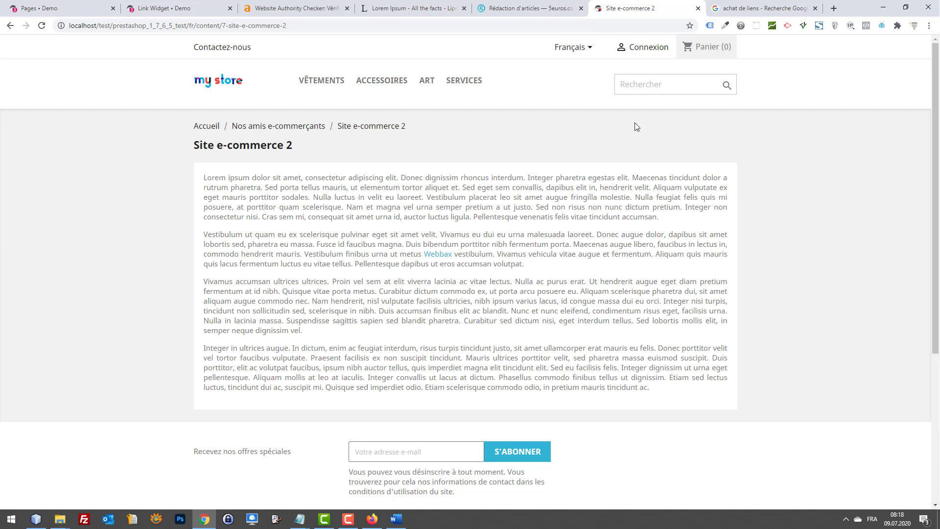
scroll(602, 196, down, 5)
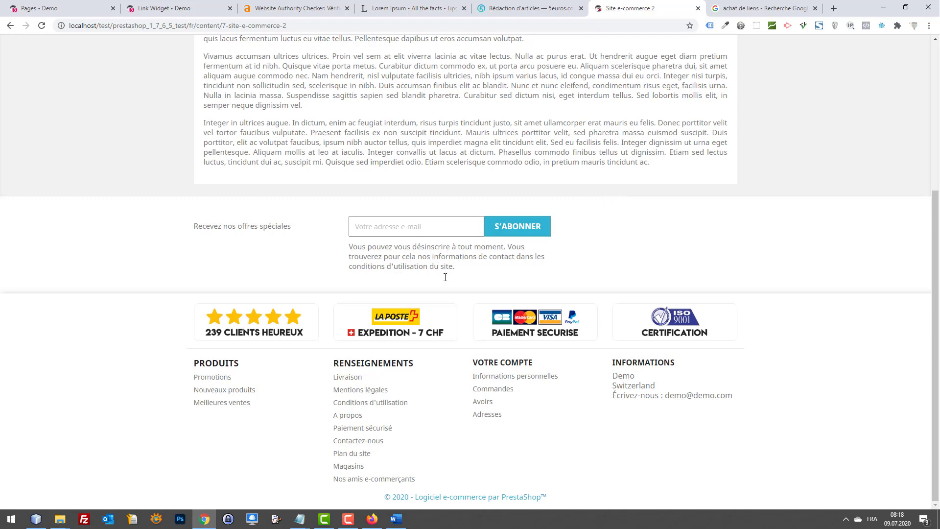
scroll(680, 333, up, 5)
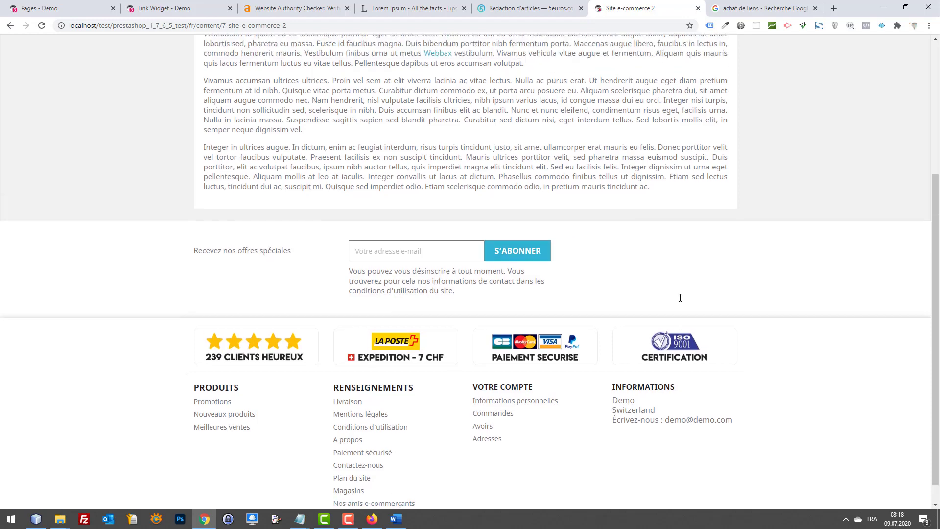
click(742, 8)
middle_click(740, 6)
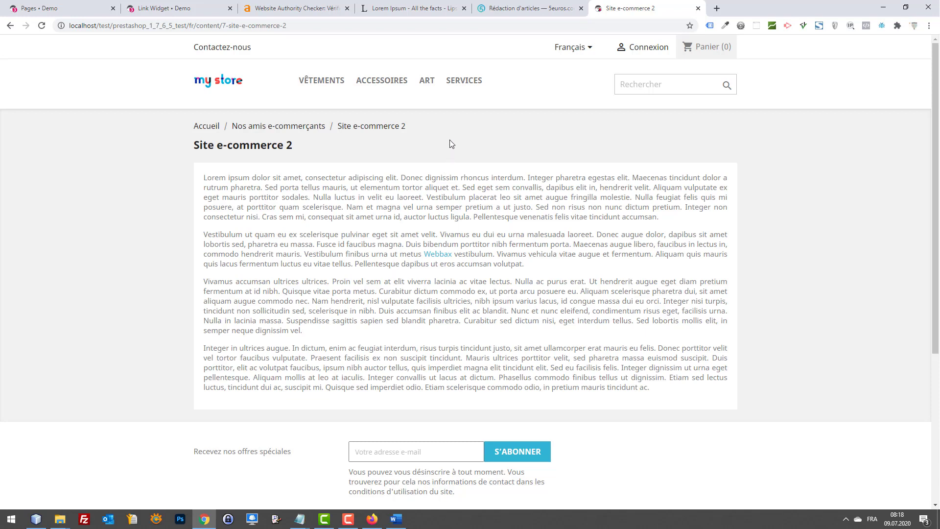
Step: Review the partner page's closing paragraphs and scroll down toward the footer
scroll(607, 151, down, 1)
scroll(827, 202, up, 1)
drag(666, 393, 267, 304)
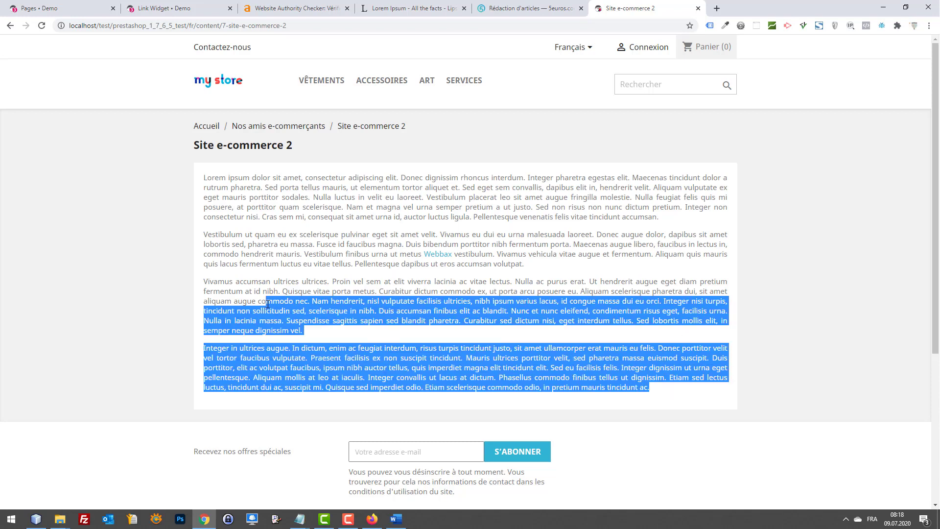
click(628, 387)
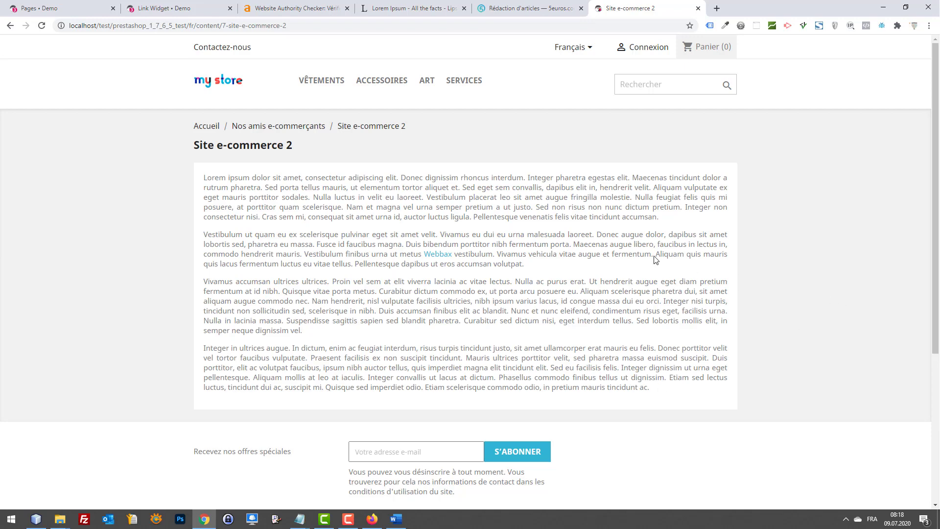
scroll(675, 265, down, 5)
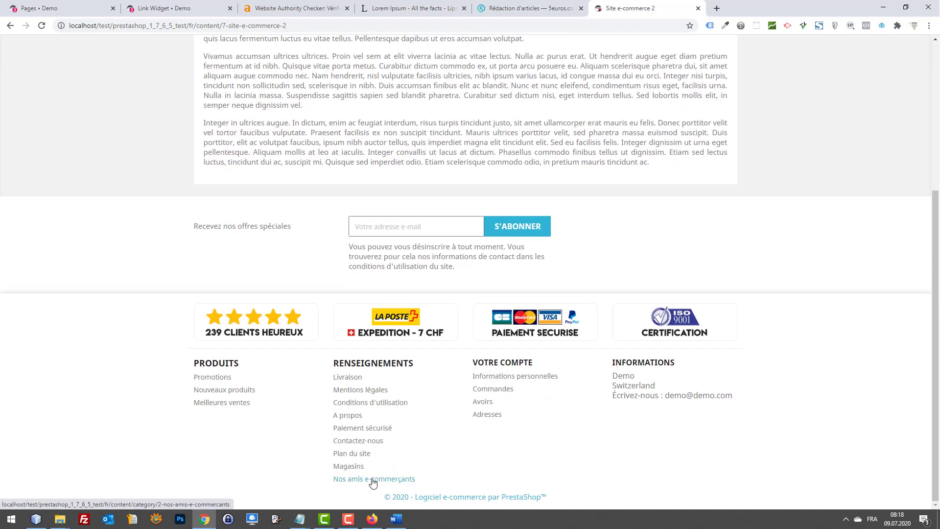
click(373, 482)
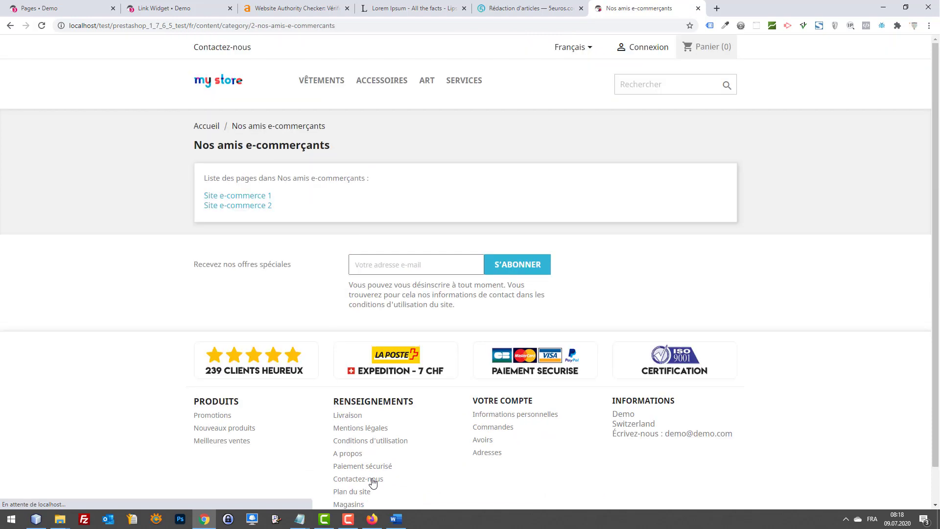
click(239, 207)
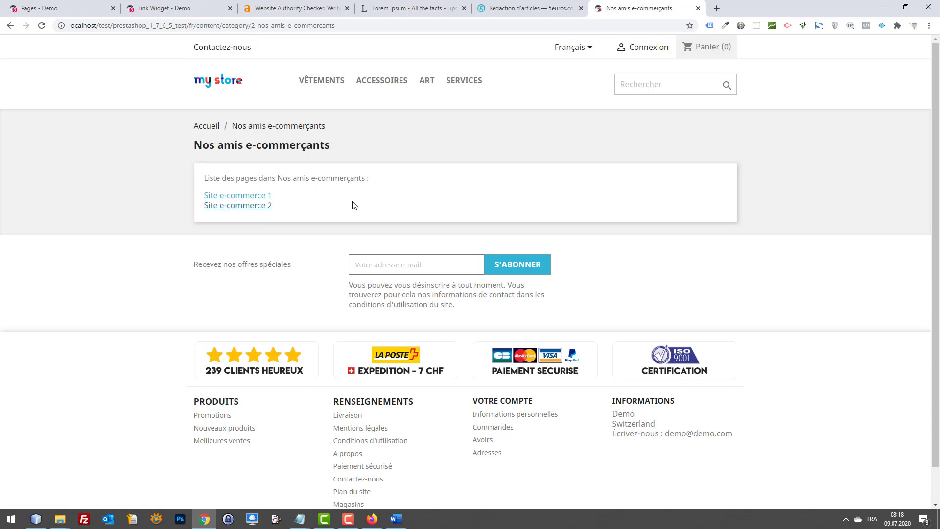
scroll(333, 215, down, 1)
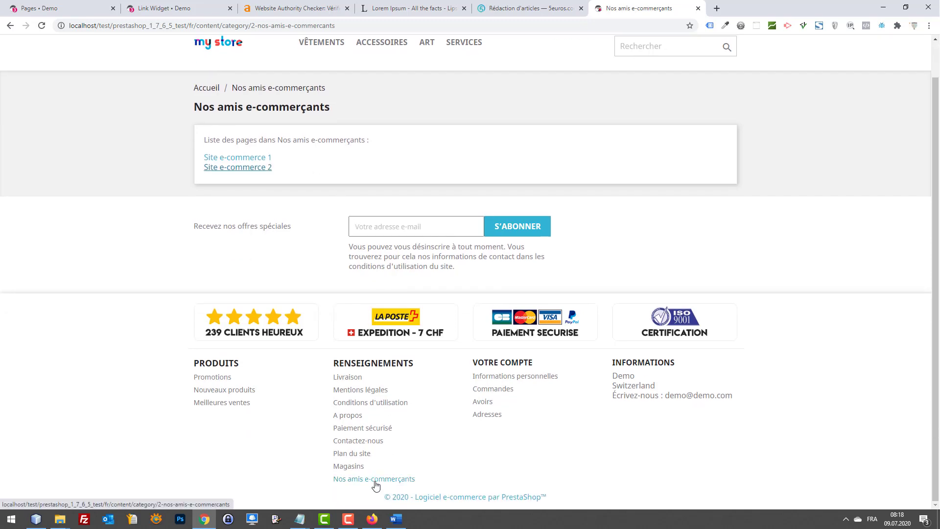
click(226, 171)
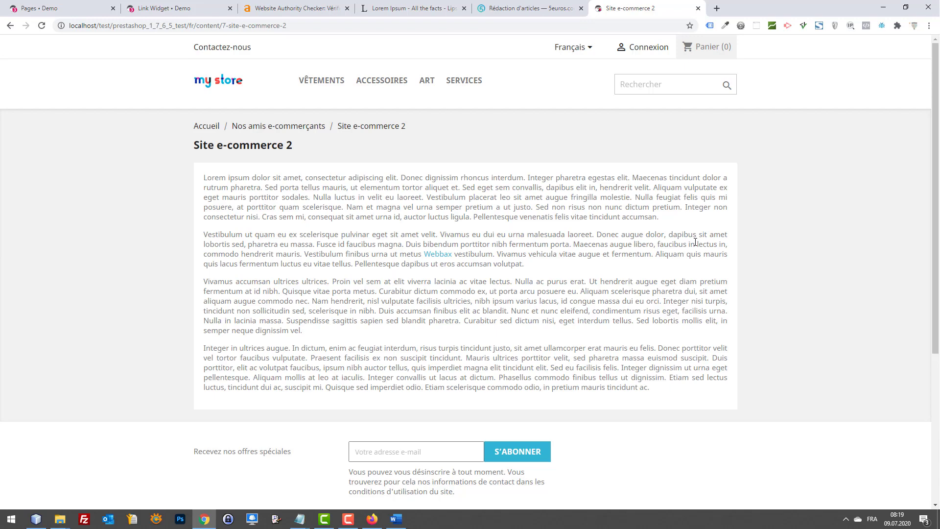
scroll(822, 257, down, 5)
scroll(817, 244, up, 5)
scroll(314, 250, down, 2)
scroll(514, 295, up, 1)
scroll(637, 356, up, 1)
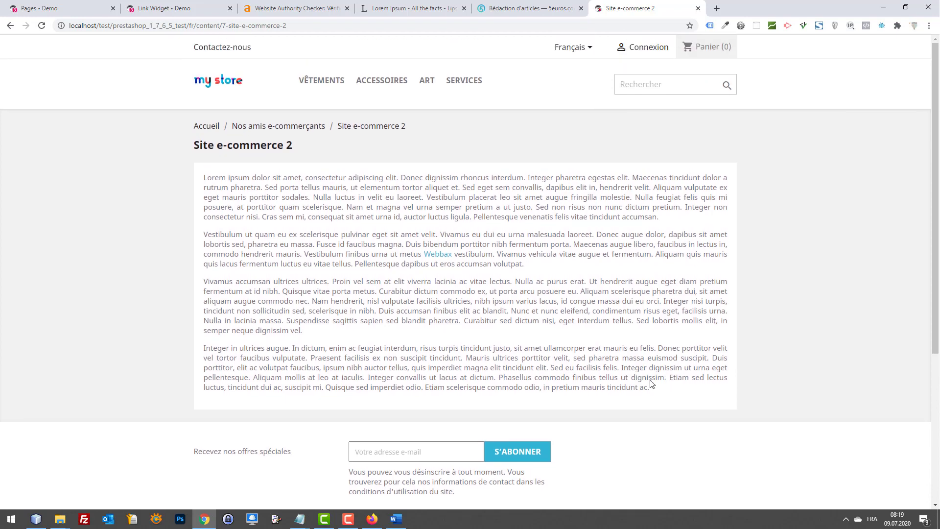